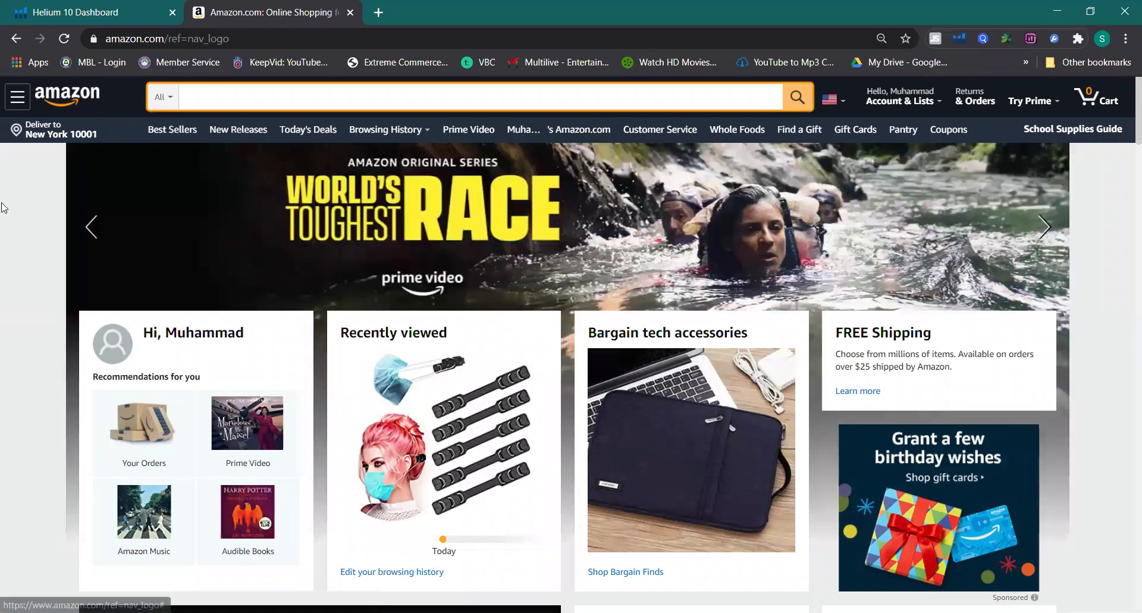
Step: Search Amazon for "posture corrector"
text(tu)
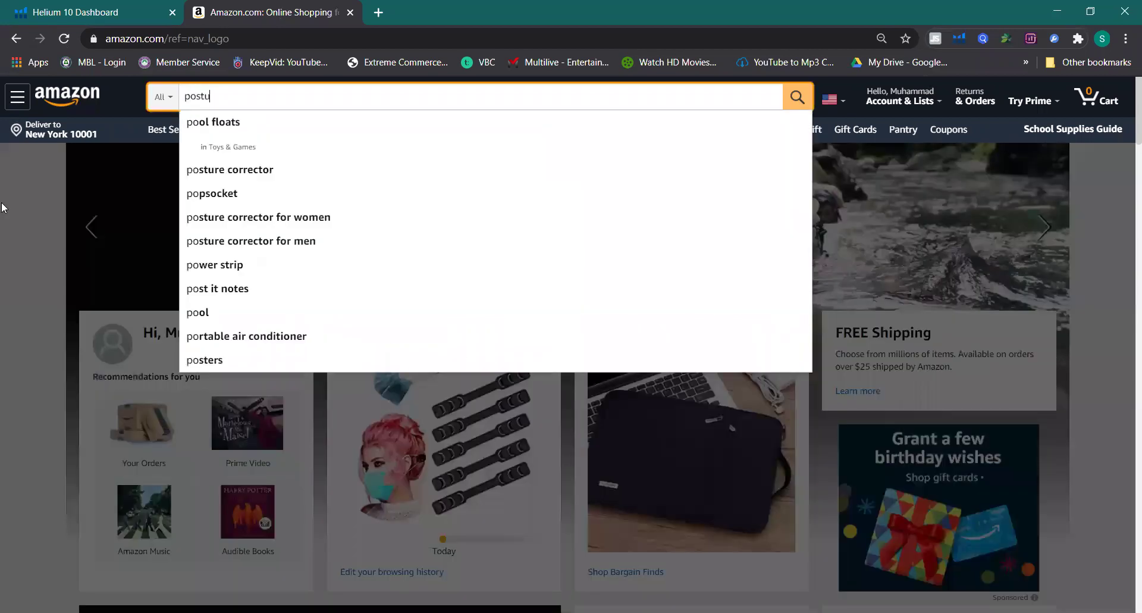
text(re coreecture)
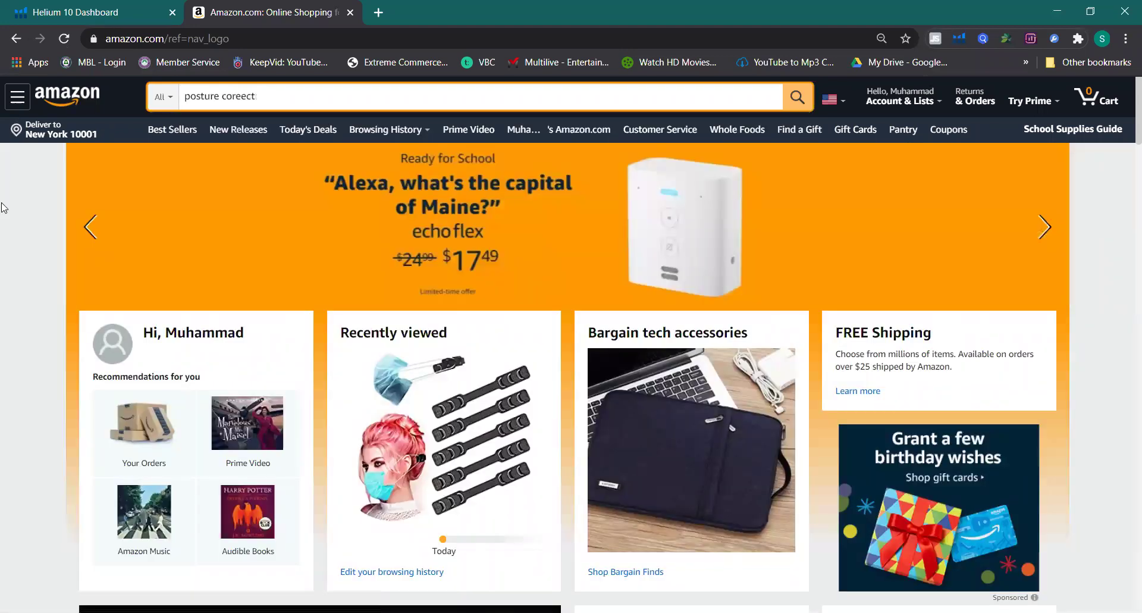
key(BackSpace)
key(BackSpace)
key(BackSpace)
key(BackSpace)
text(rector)
key(Return)
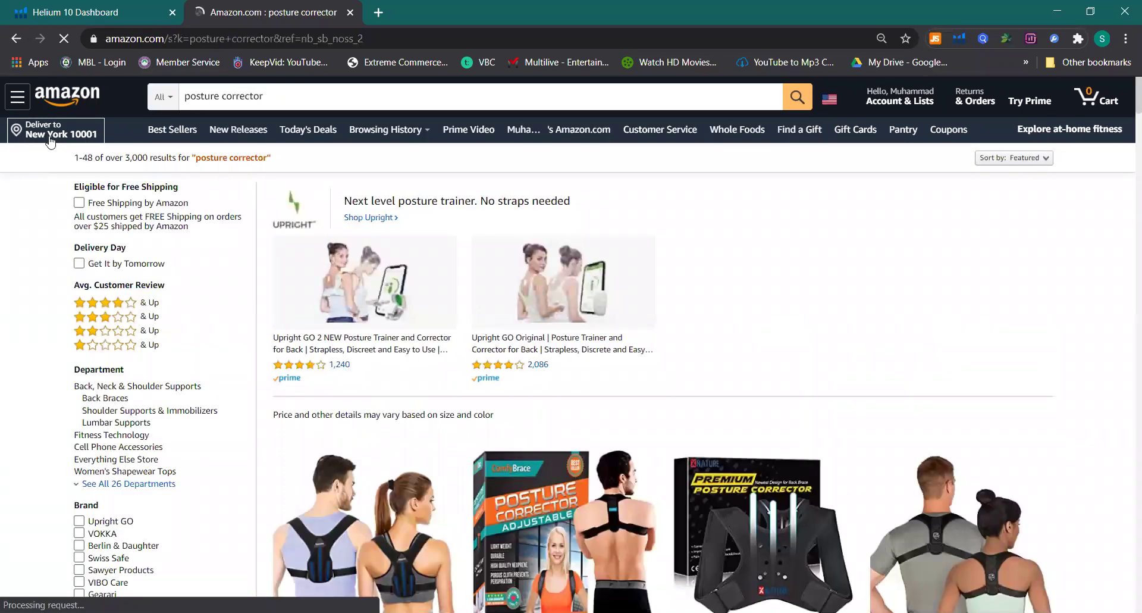
Step: Open the Gearari best-seller posture corrector from the search results in a new tab and switch to it
scroll(935, 331, down, 6)
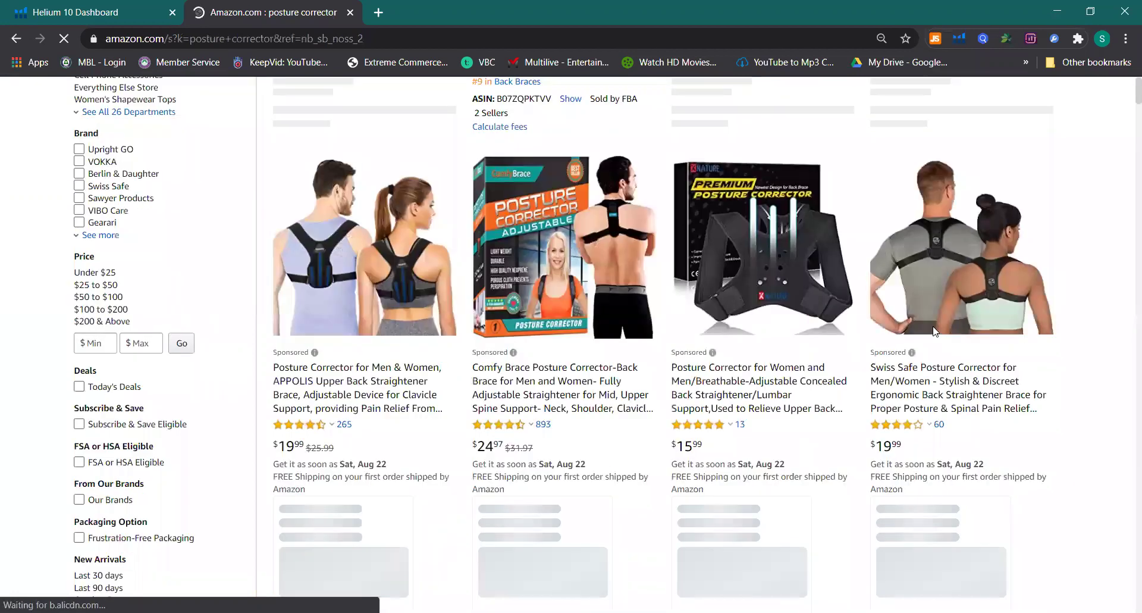
scroll(935, 332, down, 5)
scroll(935, 331, down, 5)
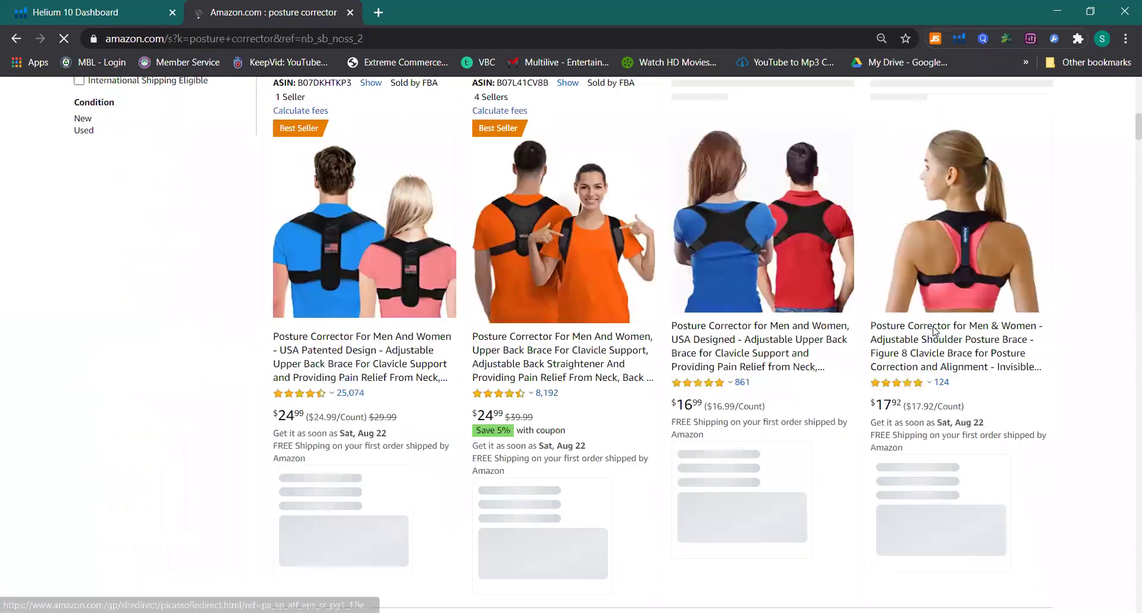
scroll(573, 288, up, 2)
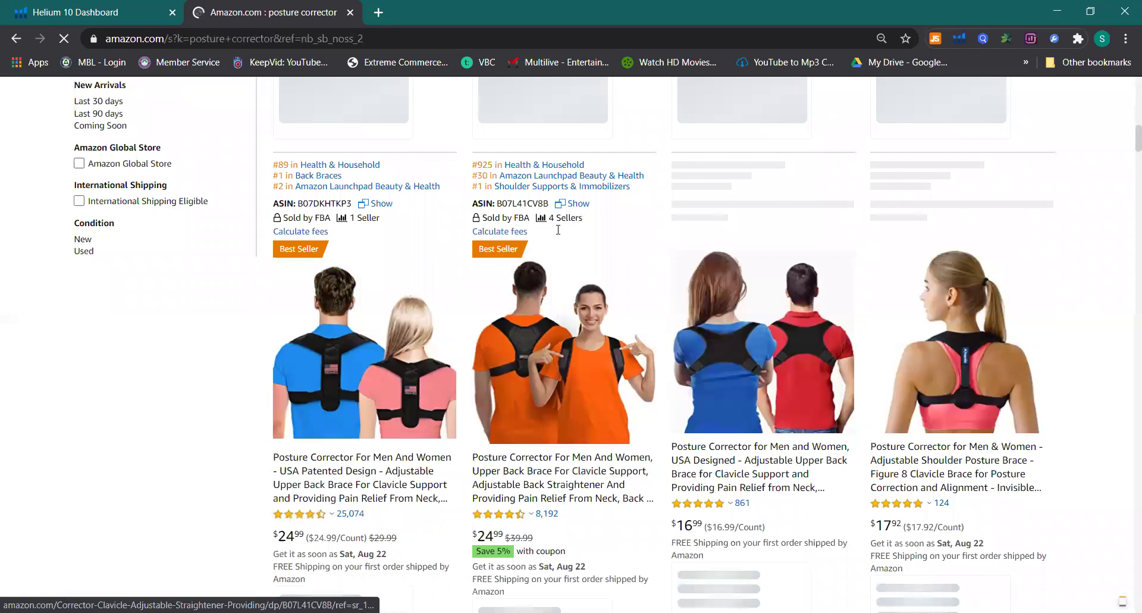
scroll(553, 357, down, 2)
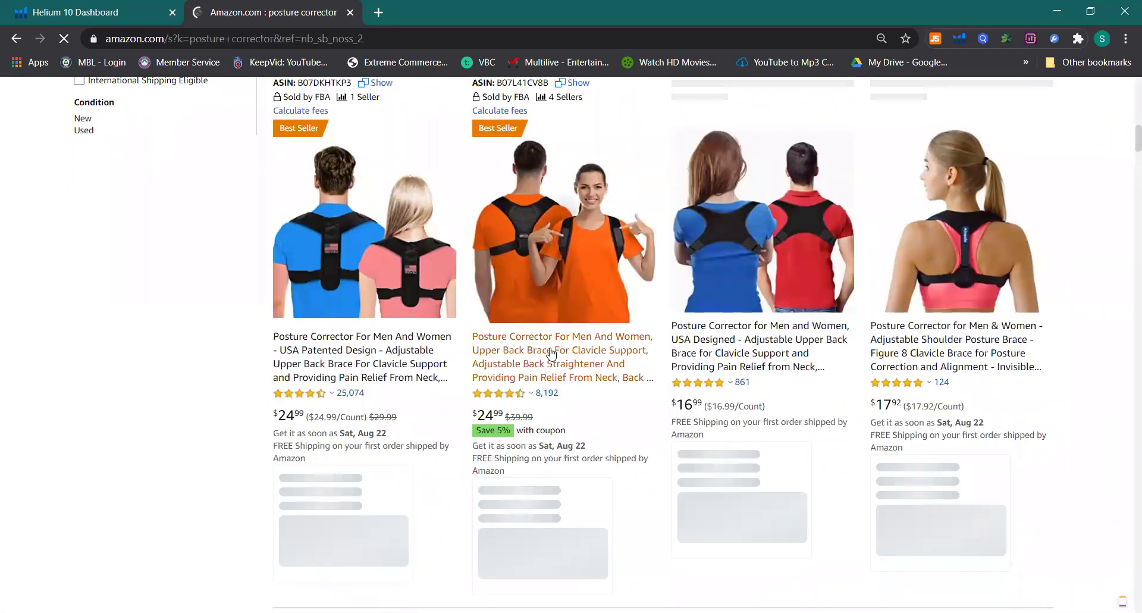
middle_click(552, 352)
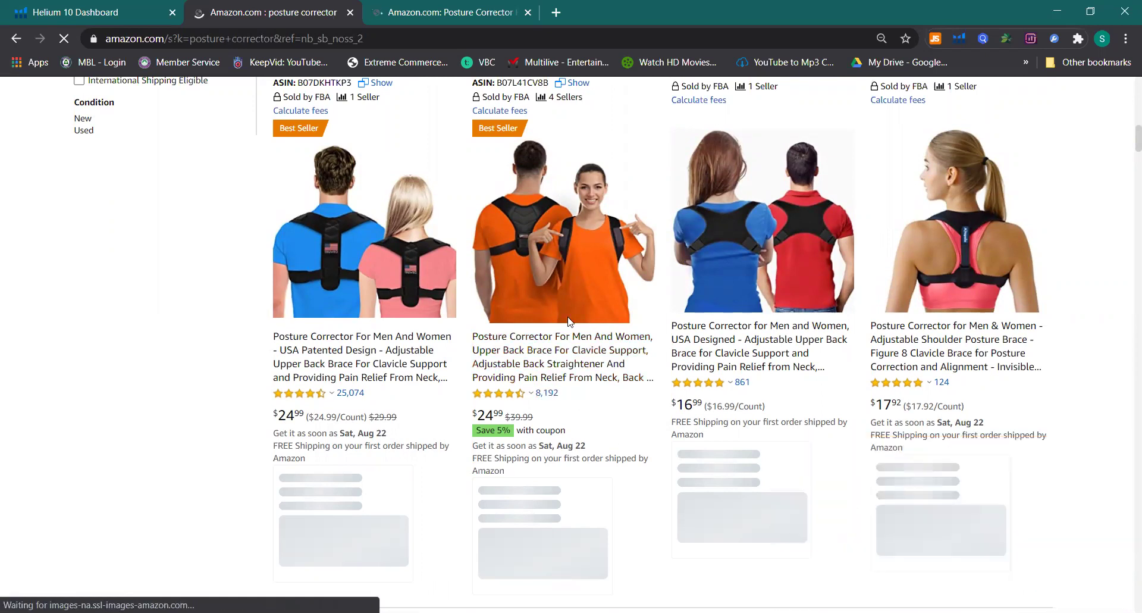
key(ctrl+Tab)
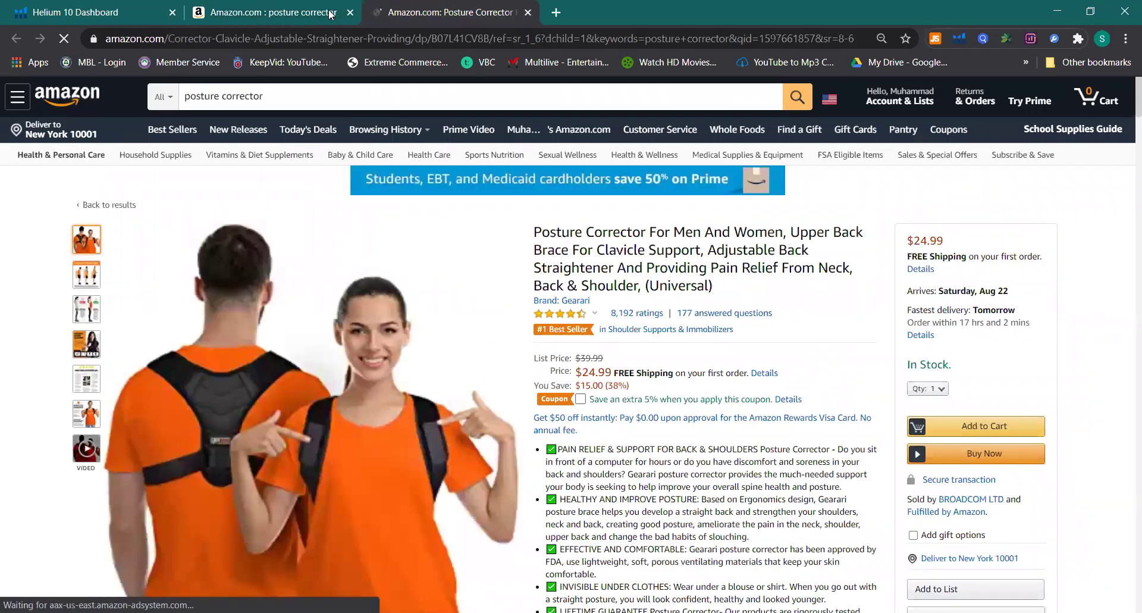
Step: Look through the Gearari listing from its title and bullet points down to the product description, product details and videos
scroll(719, 476, down, 3)
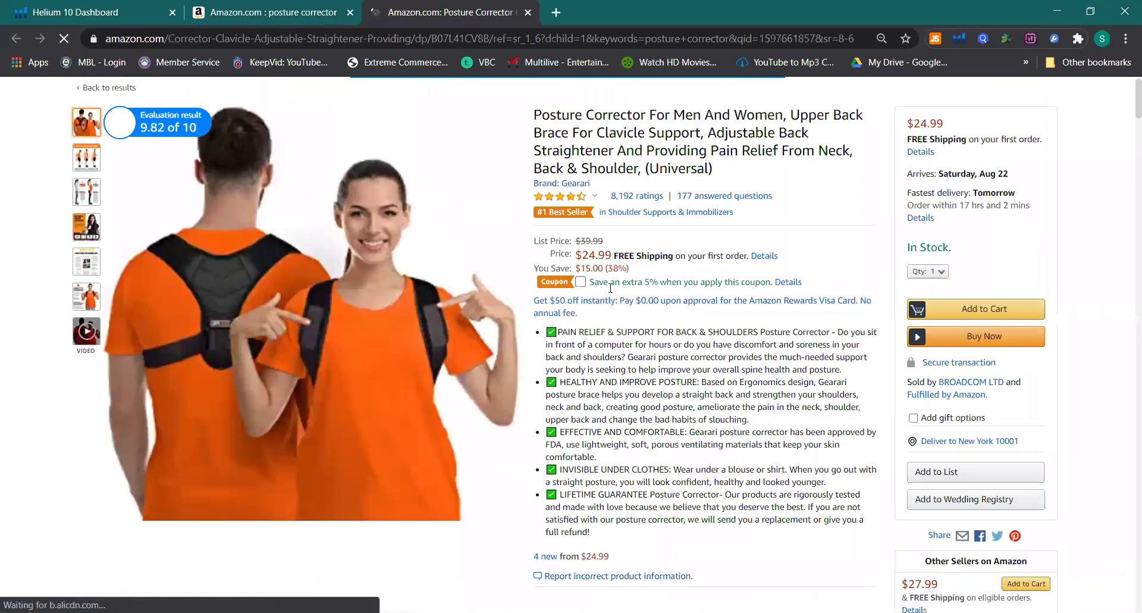
scroll(618, 309, up, 3)
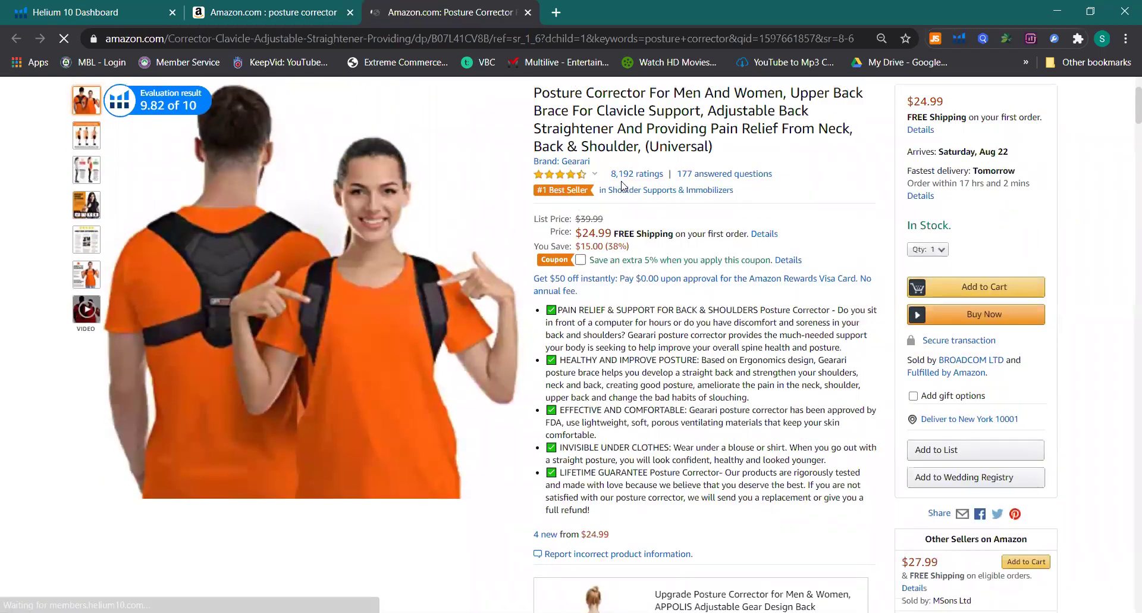
scroll(666, 309, down, 5)
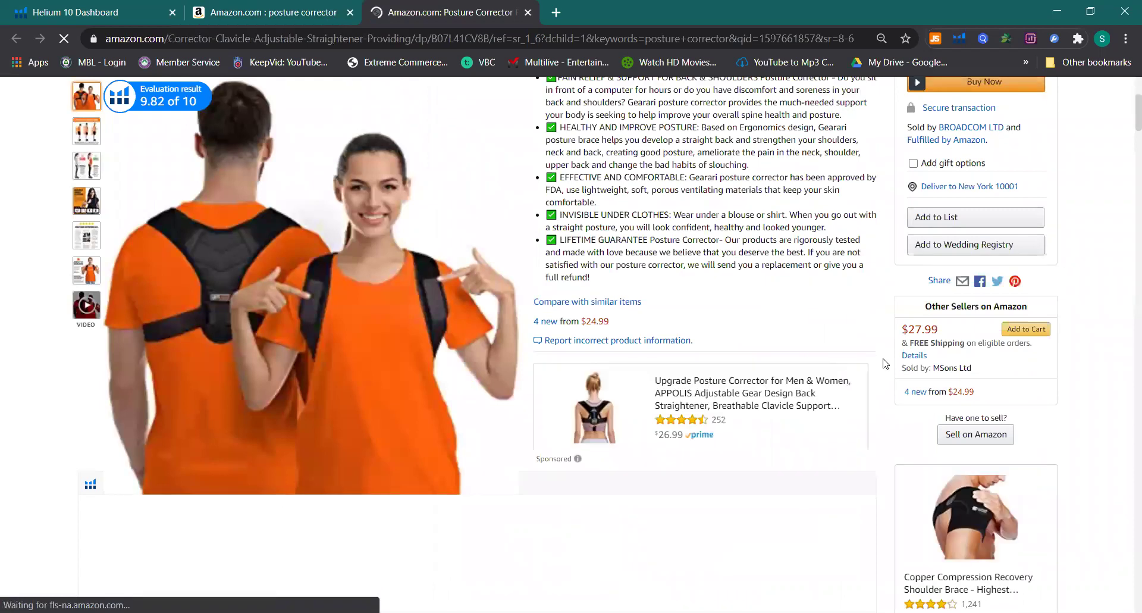
scroll(880, 357, down, 10)
scroll(892, 357, down, 10)
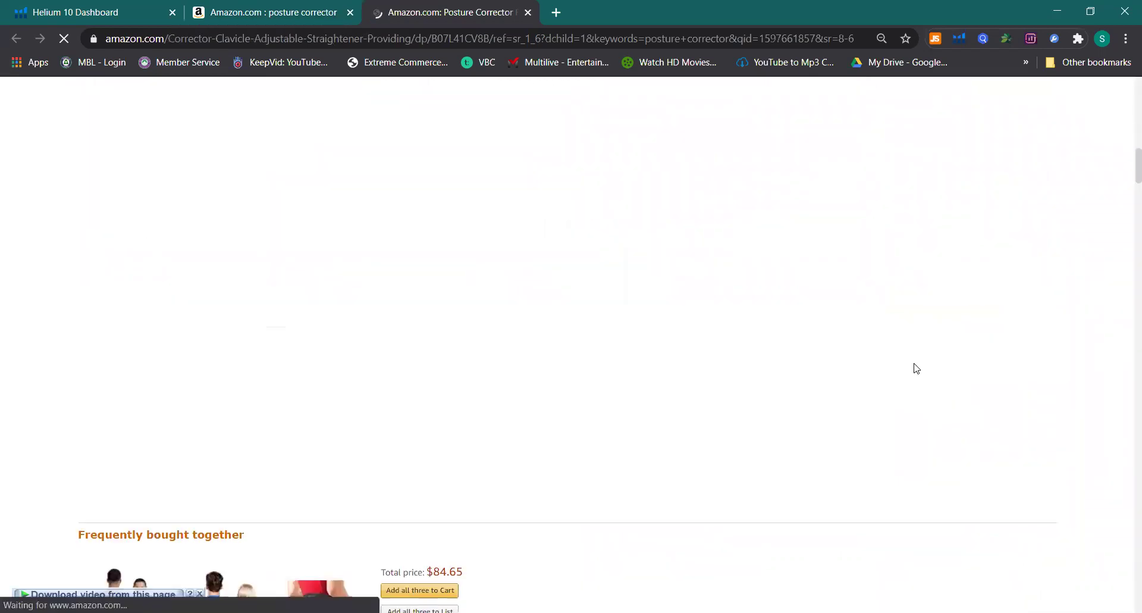
scroll(814, 386, down, 10)
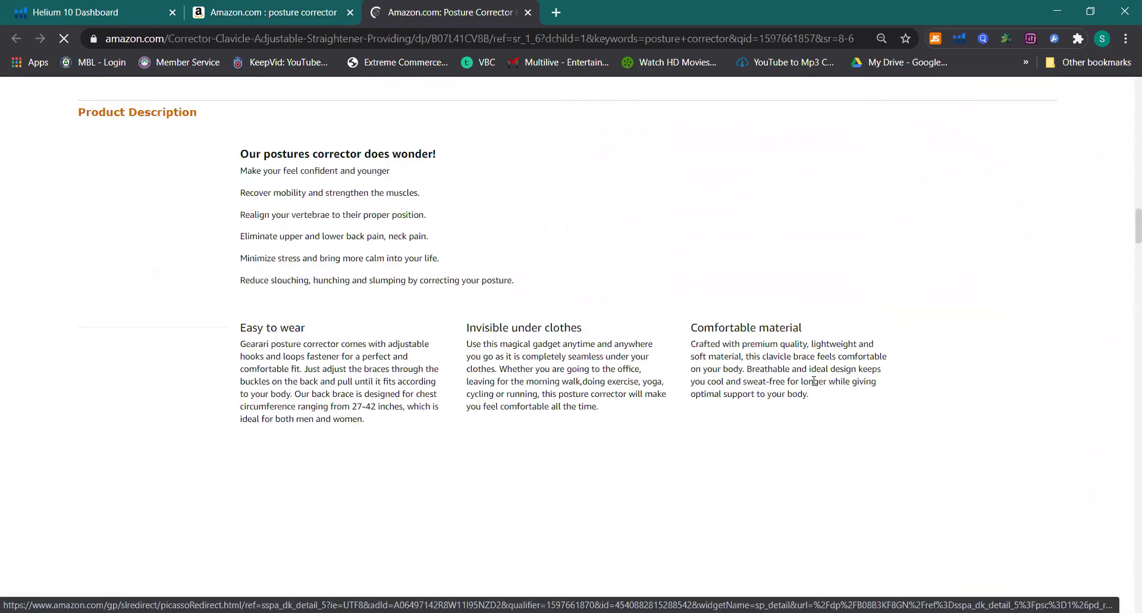
scroll(815, 385, down, 10)
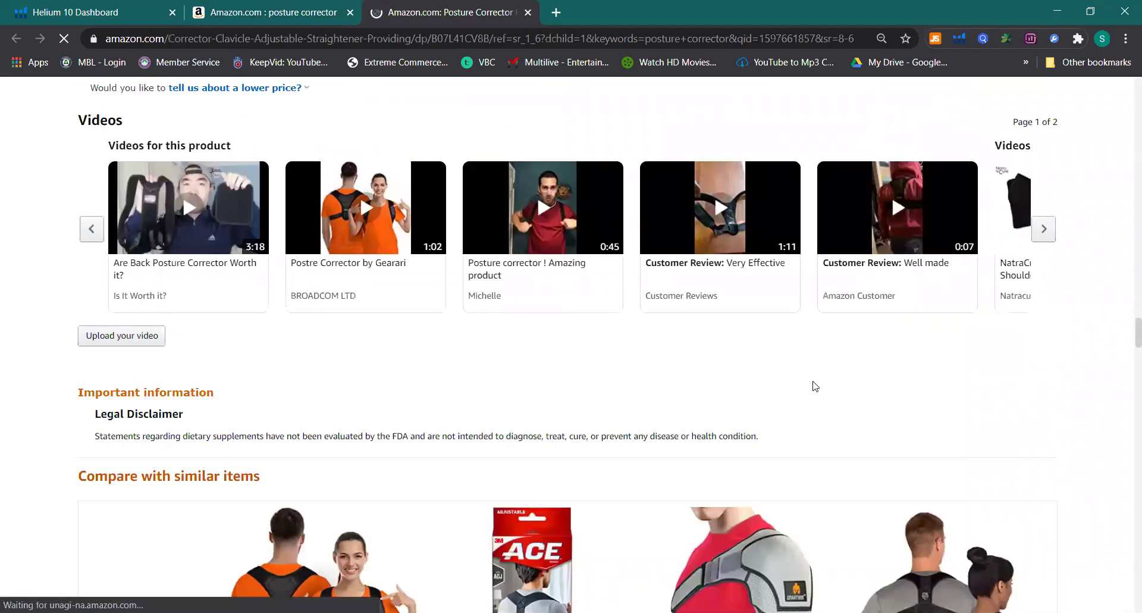
scroll(815, 386, down, 8)
scroll(815, 386, up, 15)
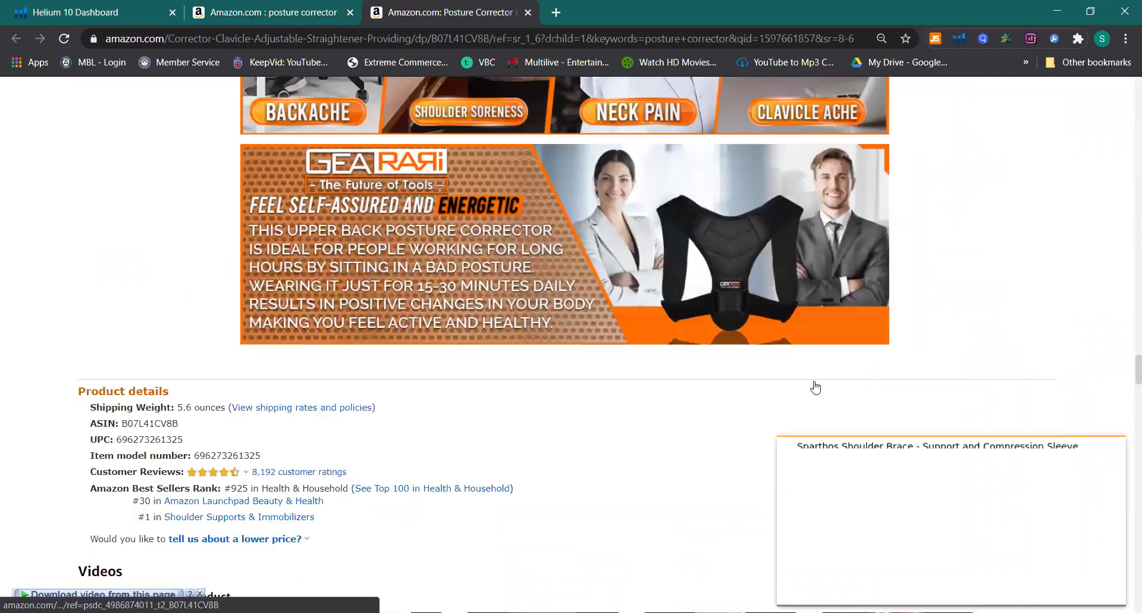
scroll(817, 386, up, 8)
scroll(326, 319, up, 4)
drag(357, 284, 342, 262)
scroll(618, 348, up, 10)
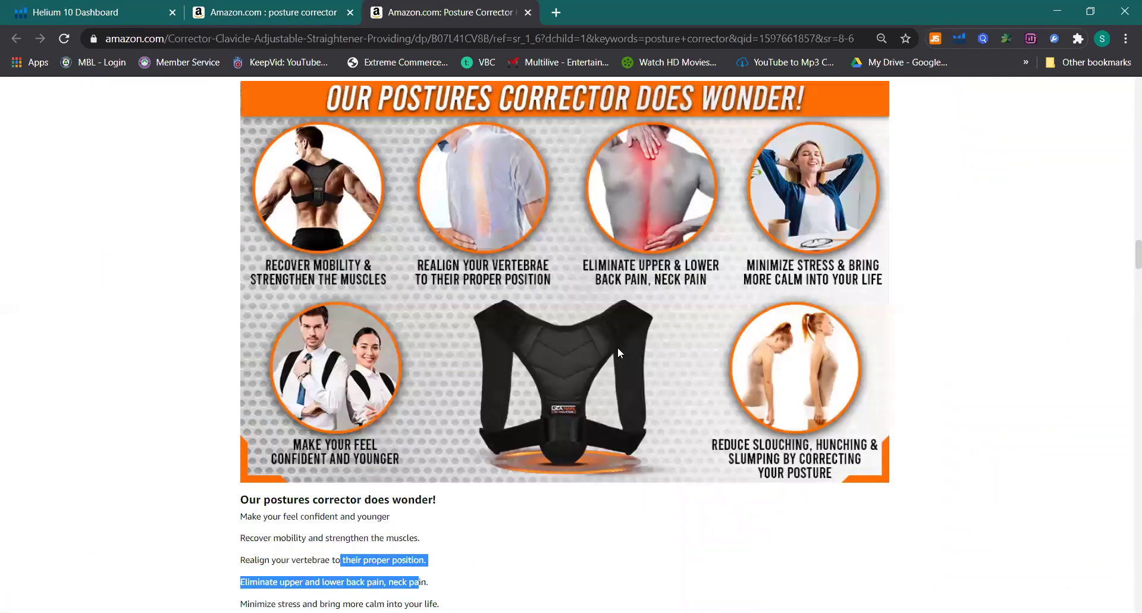
scroll(414, 331, up, 8)
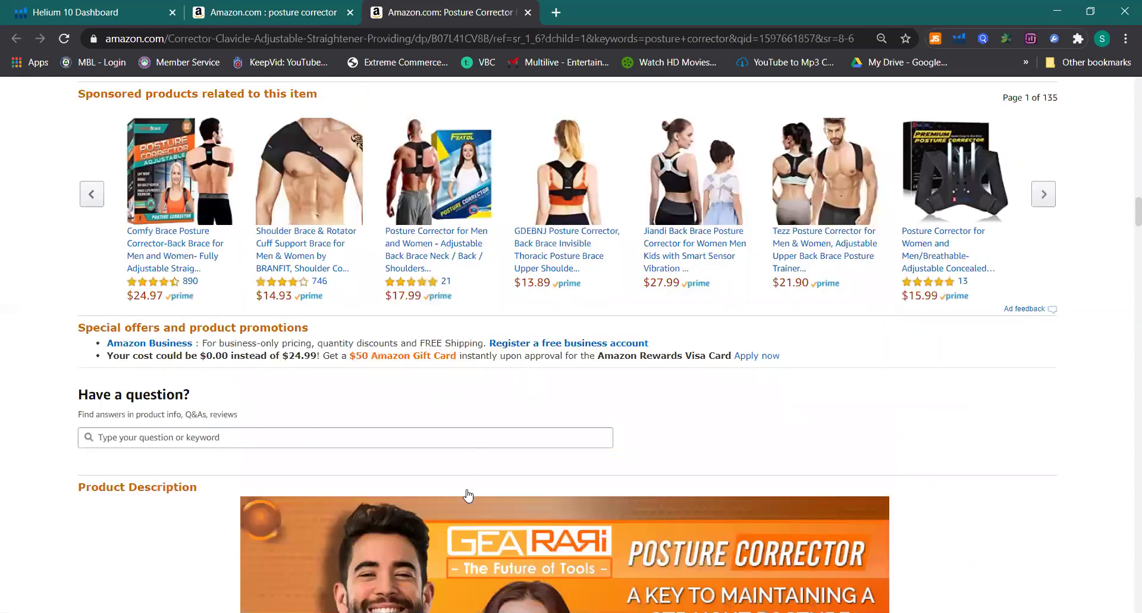
Step: Examine the branded image banners in the Gearari listing's product description, including the "Our Postures Corrector Does Wonder!" graphic
scroll(472, 492, up, 1)
scroll(291, 533, down, 2)
scroll(319, 513, down, 6)
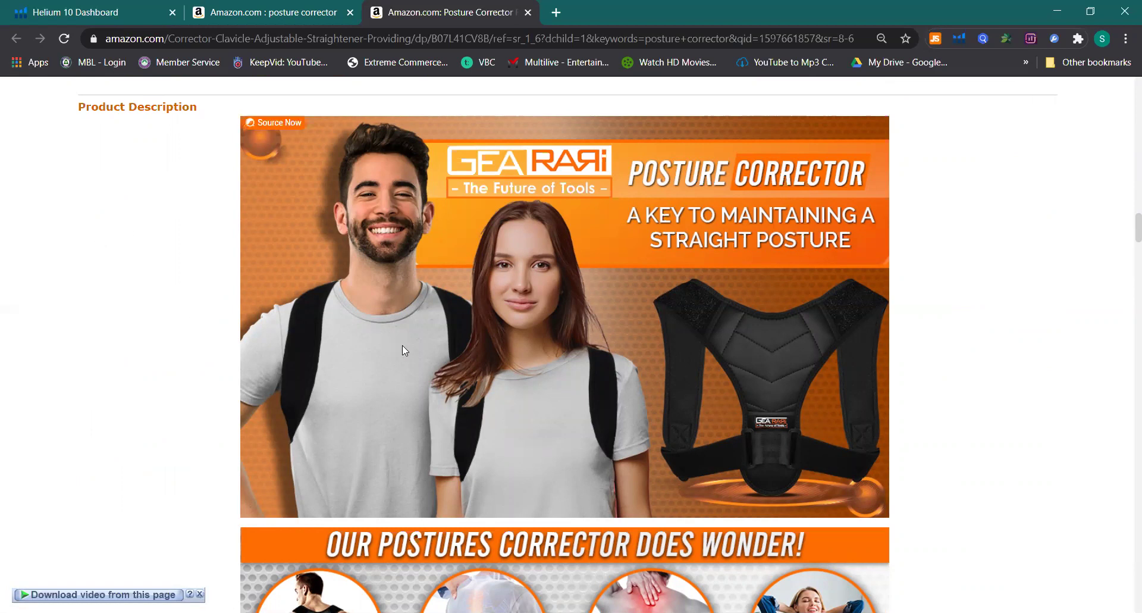
scroll(402, 345, down, 2)
scroll(571, 449, down, 3)
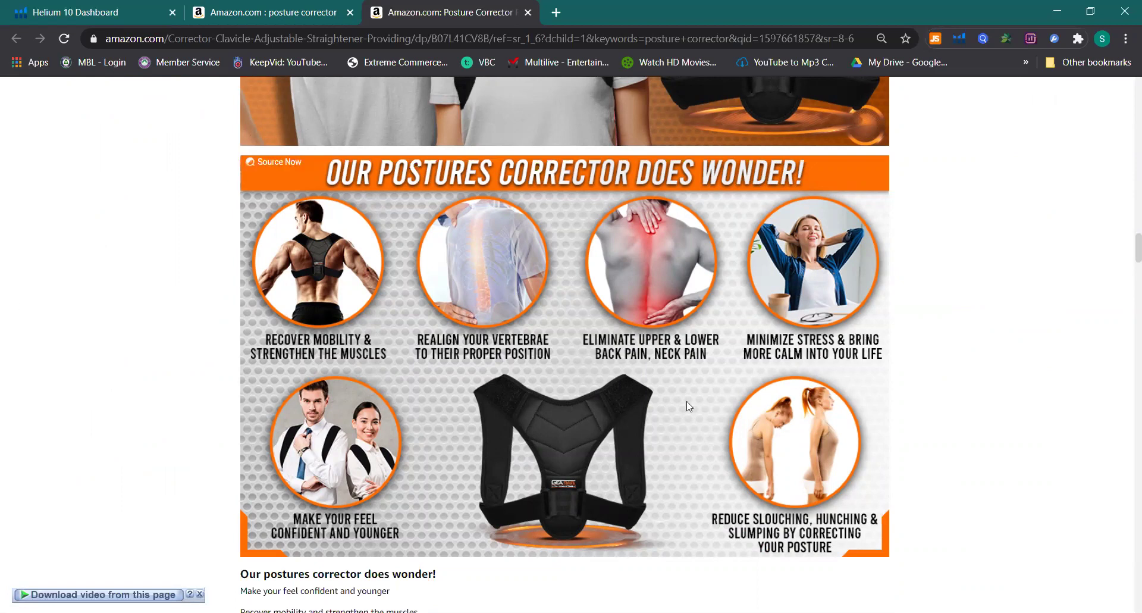
scroll(756, 325, down, 3)
scroll(403, 376, up, 12)
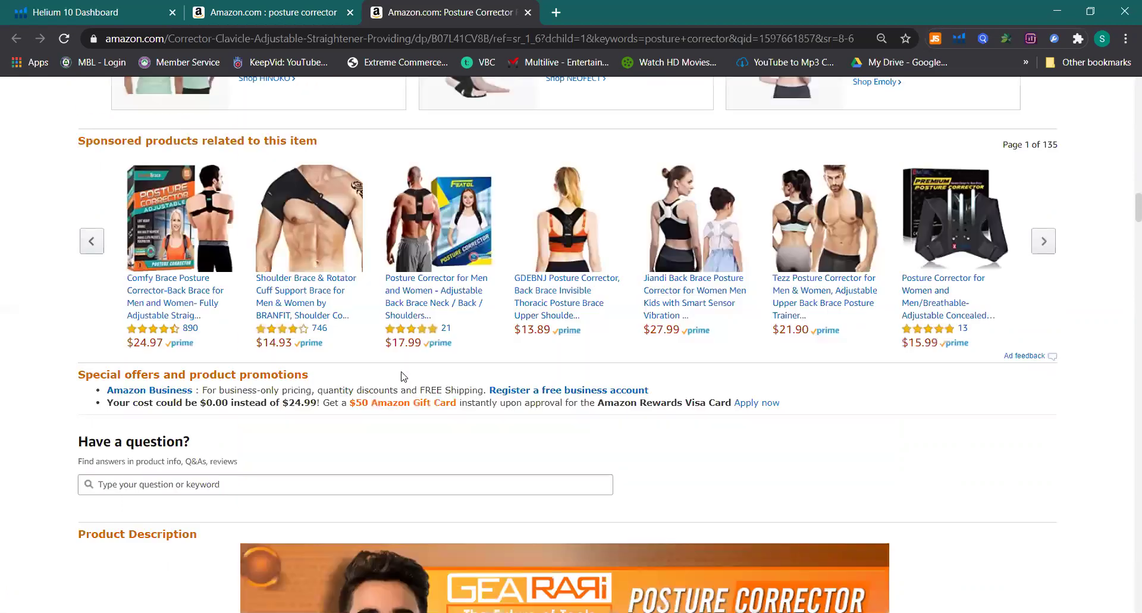
scroll(403, 376, up, 5)
Step: Go back to the search results, open the Altapolo Figure 8 posture corrector in a new tab, and close the Gearari listing
click(279, 11)
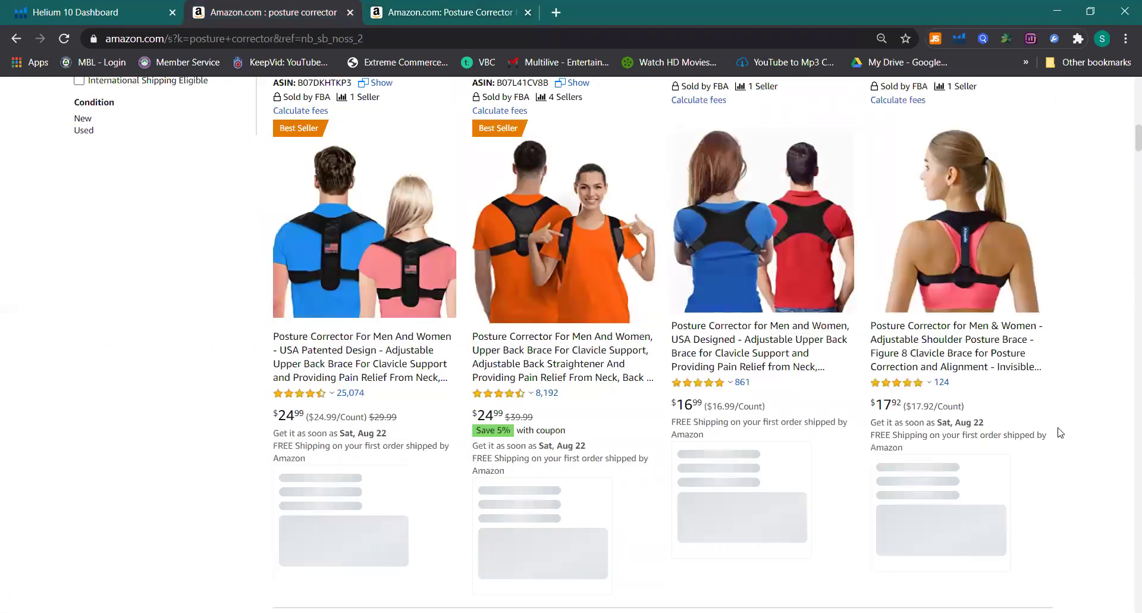
scroll(1053, 404, down, 3)
scroll(473, 347, up, 5)
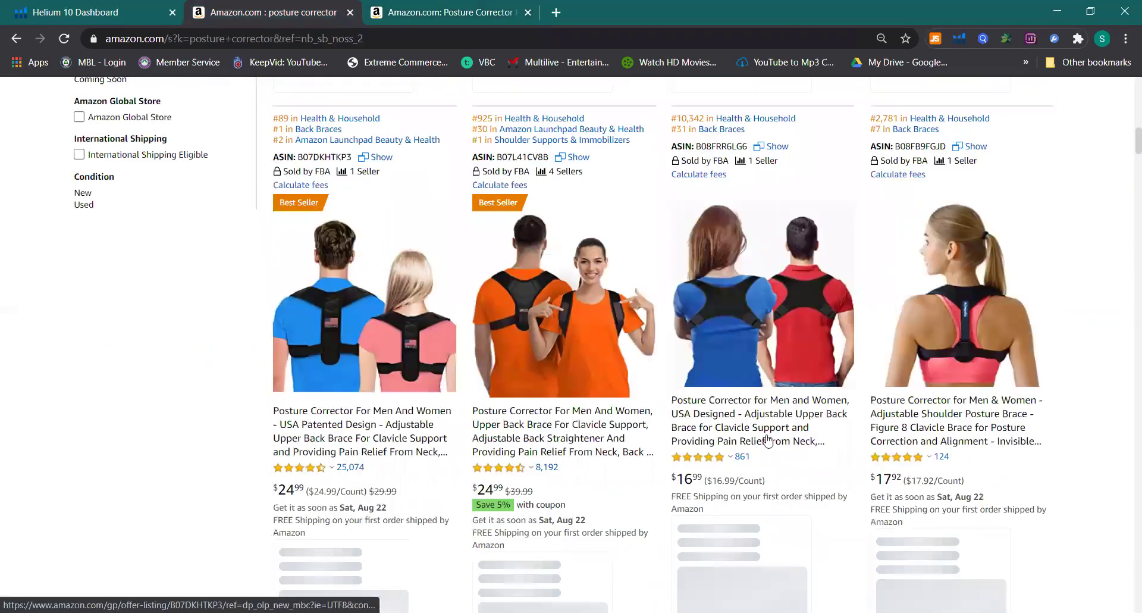
mouse_move(919, 436)
scroll(921, 359, down, 1)
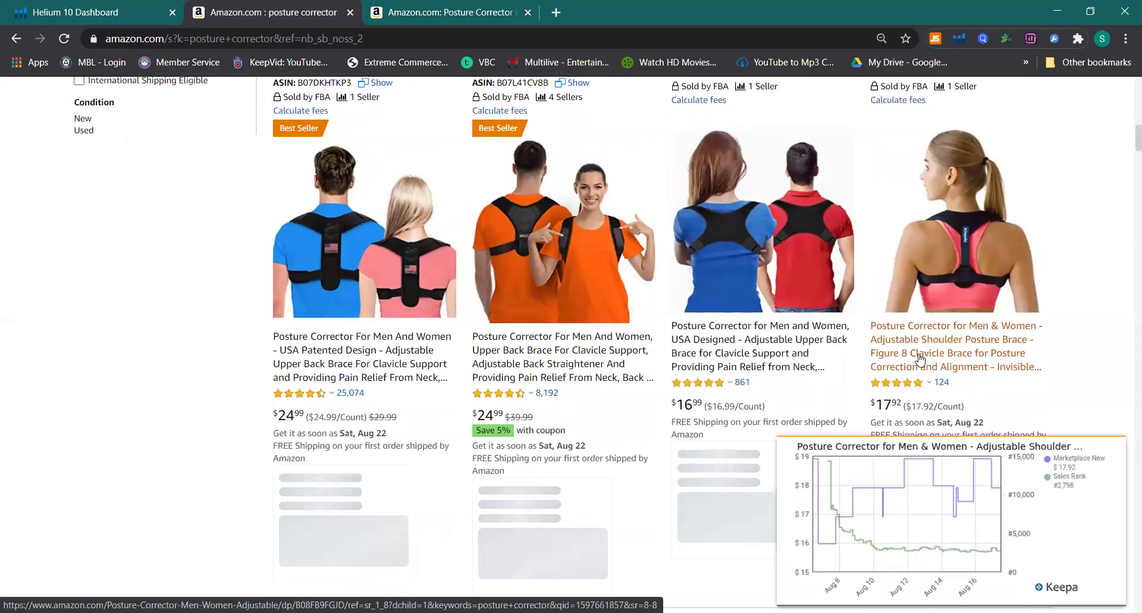
middle_click(920, 359)
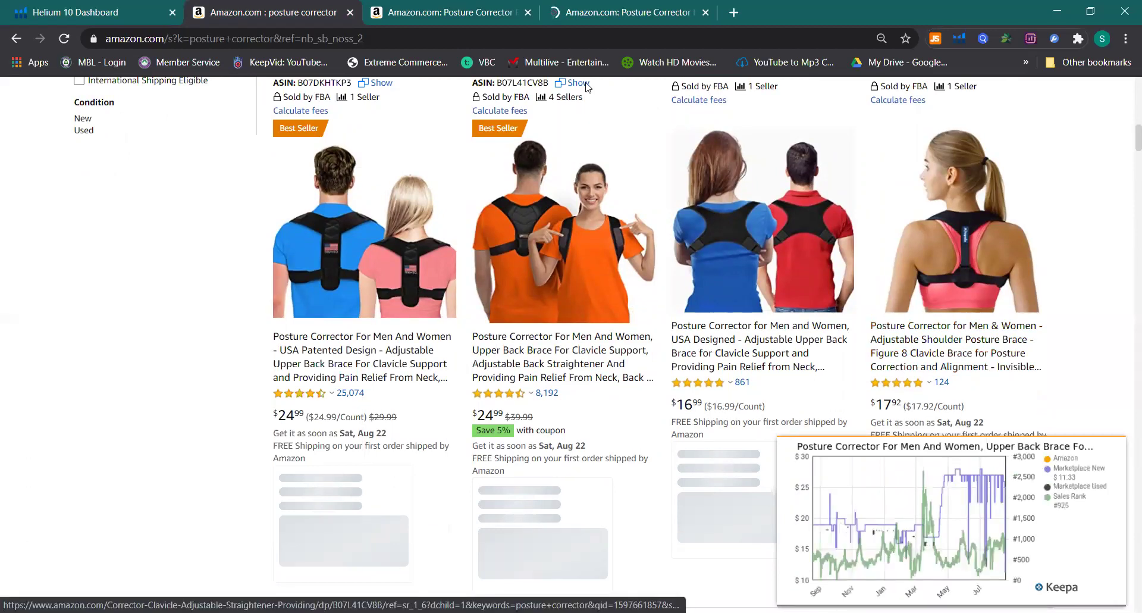
click(593, 26)
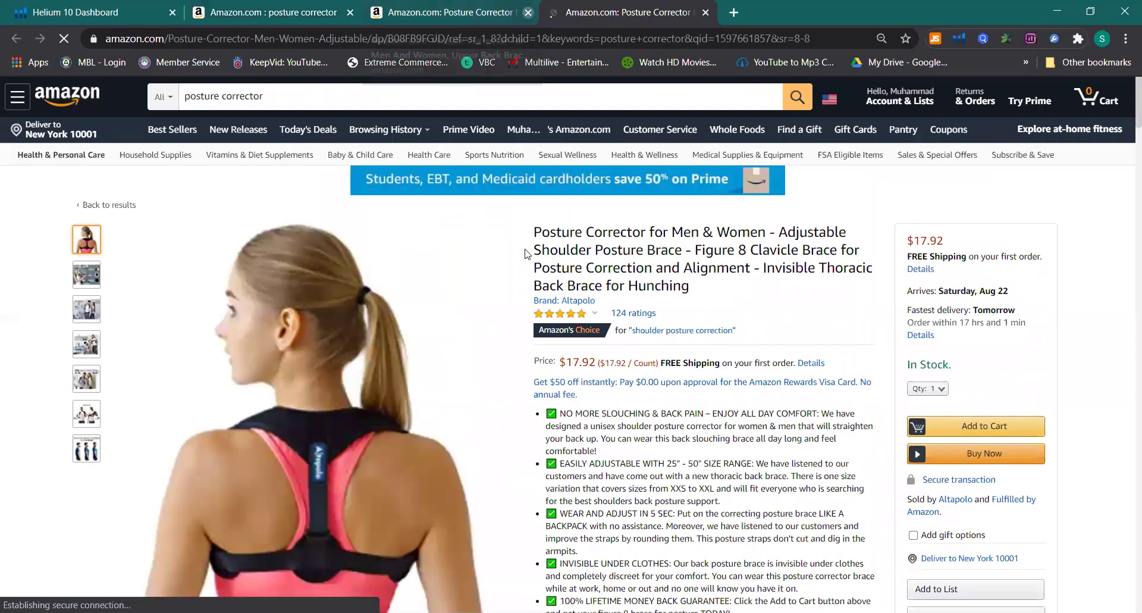
click(527, 11)
Step: Examine the Altapolo listing from its bullet points down to the text-only product description, for comparison with an image-based description
scroll(701, 433, down, 20)
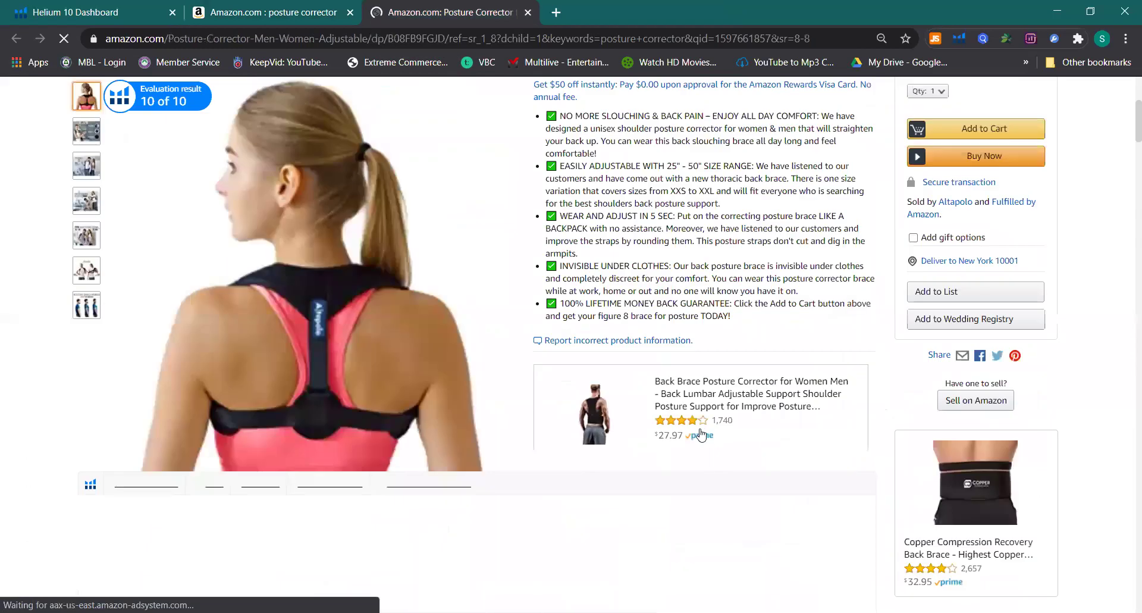
scroll(701, 435, down, 10)
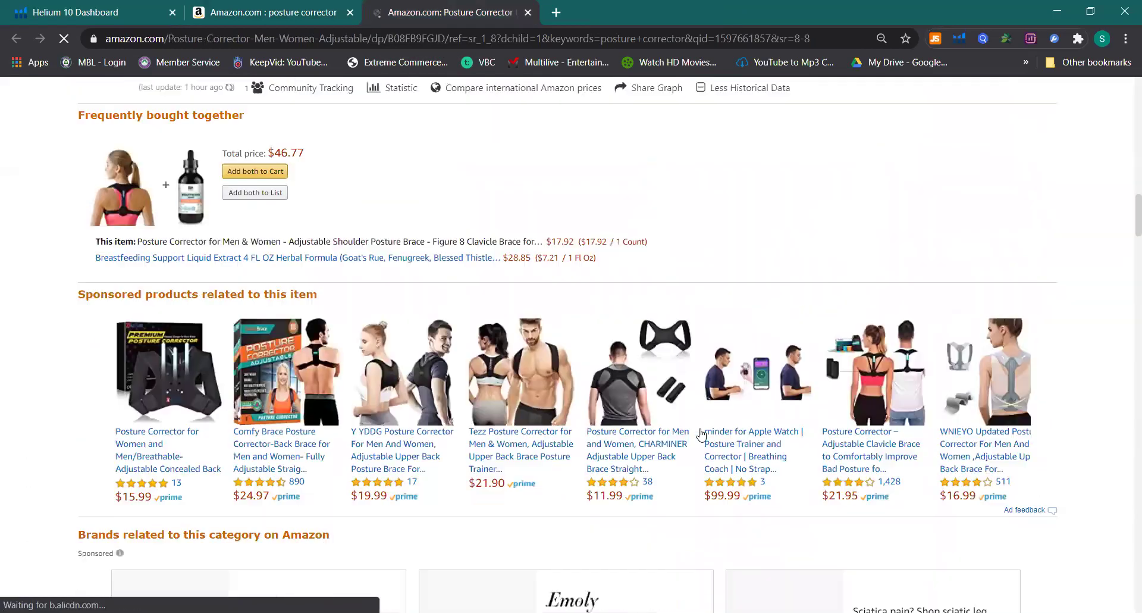
scroll(701, 435, down, 5)
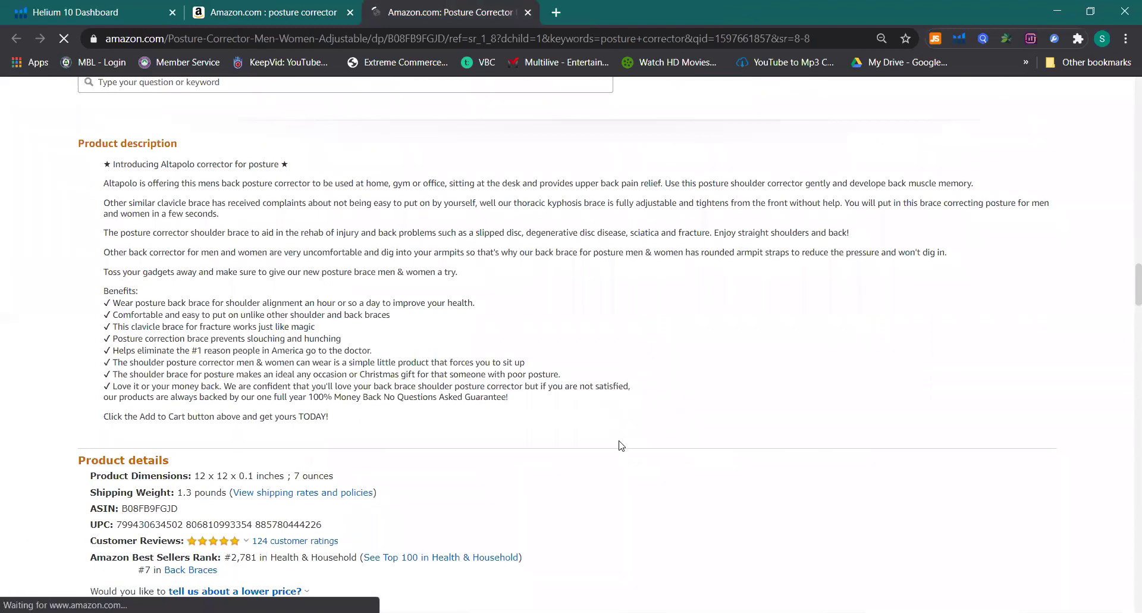
drag(103, 160, 631, 399)
click(685, 360)
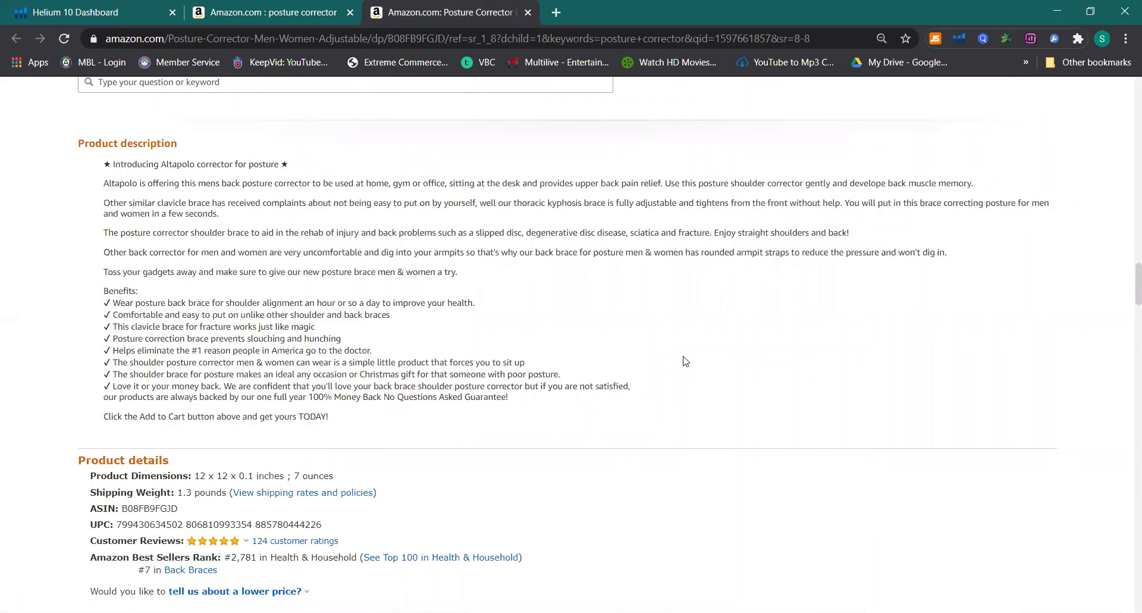
scroll(685, 360, up, 15)
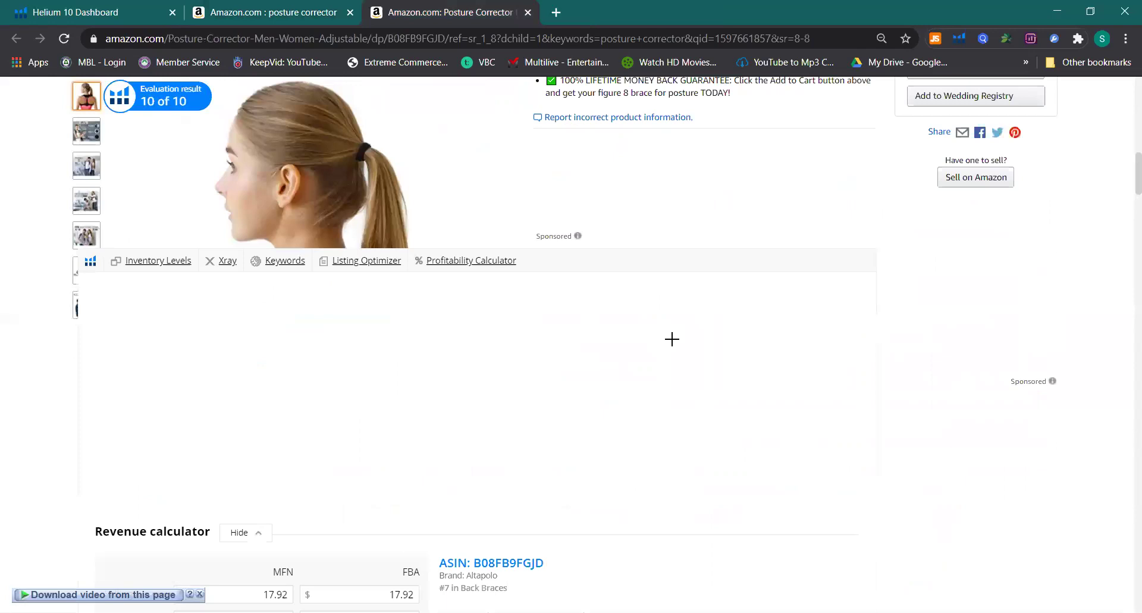
scroll(672, 339, up, 5)
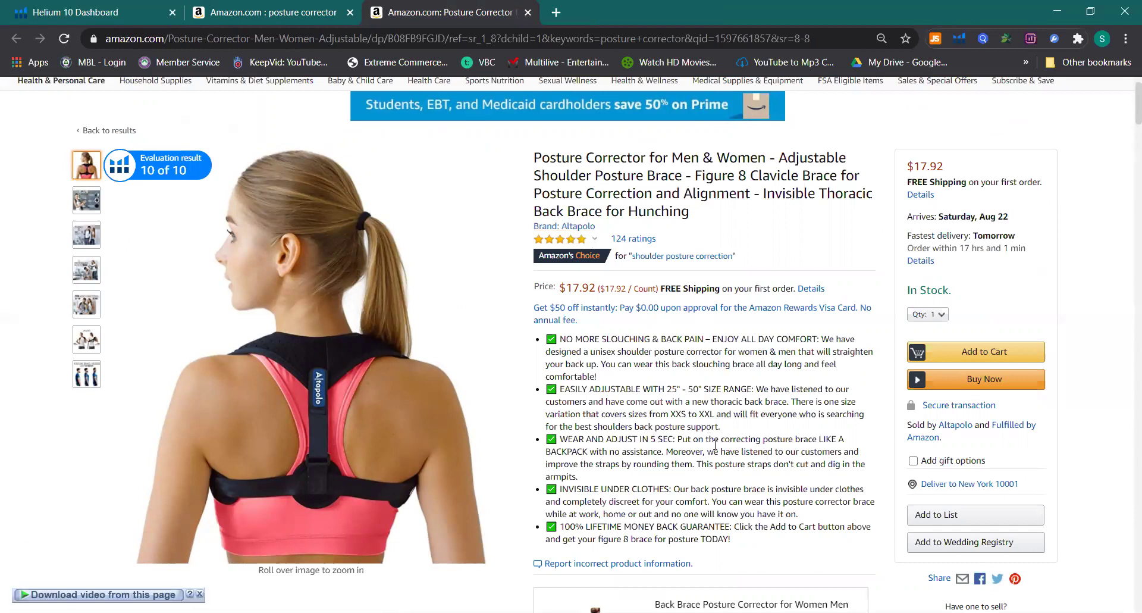
scroll(715, 445, down, 15)
scroll(587, 451, down, 9)
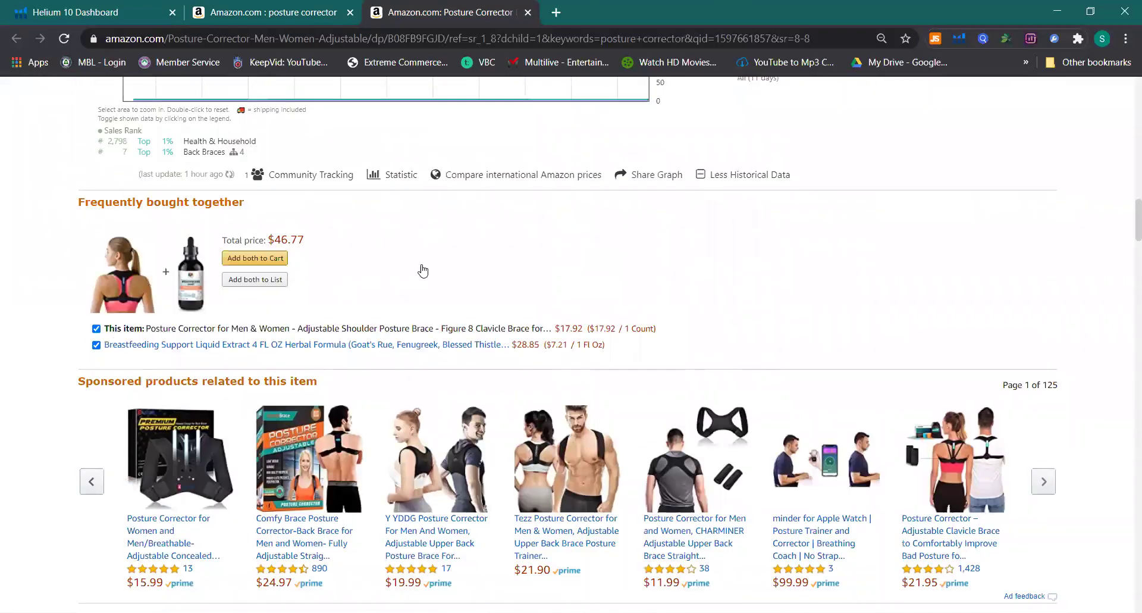
scroll(474, 359, down, 5)
scroll(463, 389, up, 18)
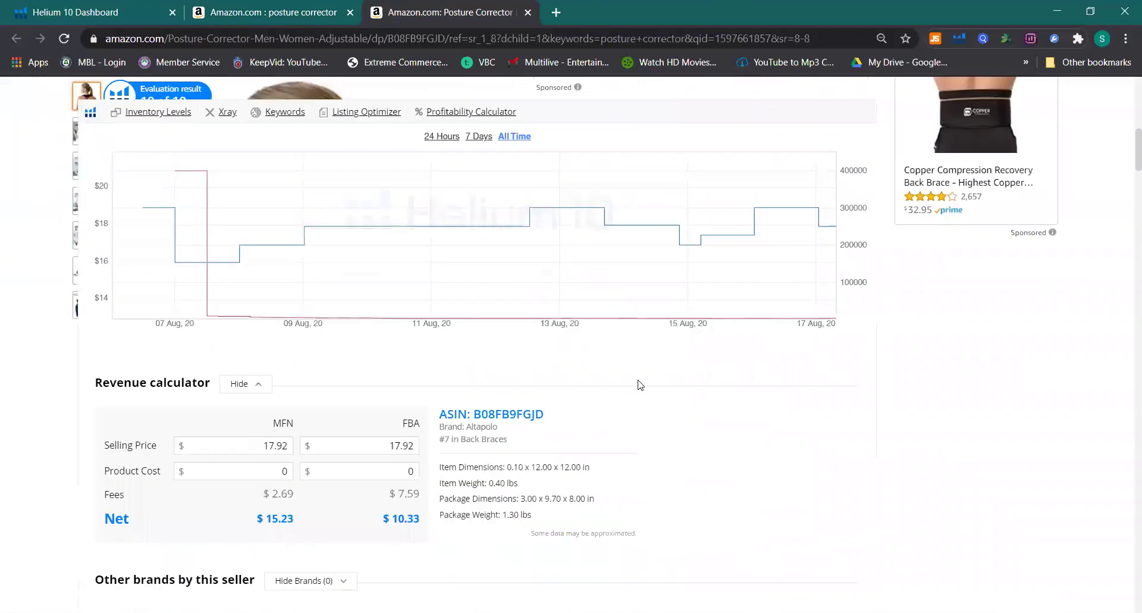
scroll(785, 331, up, 8)
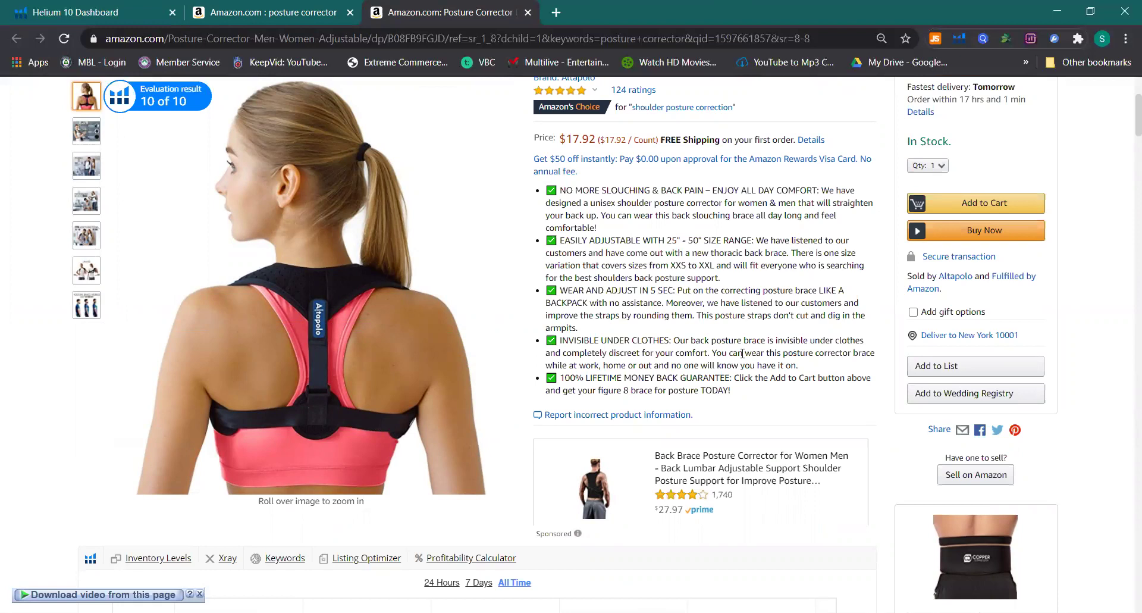
drag(770, 252, 803, 362)
drag(575, 190, 576, 328)
click(664, 350)
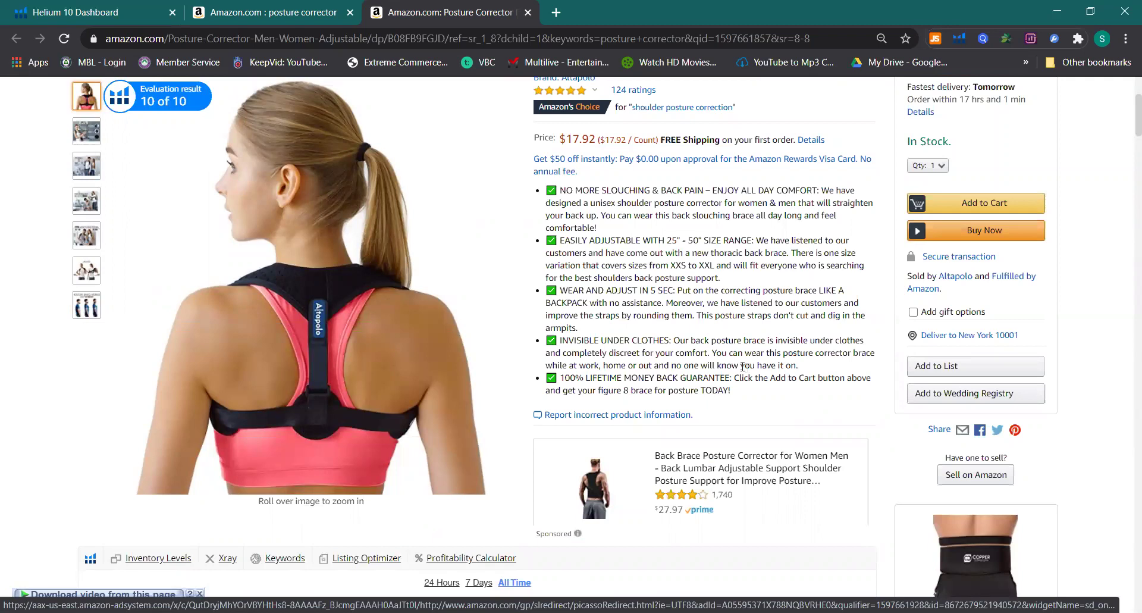
Step: Copy the phrase "Posture Corrector" from the start of the Altapolo listing's title
scroll(737, 361, up, 4)
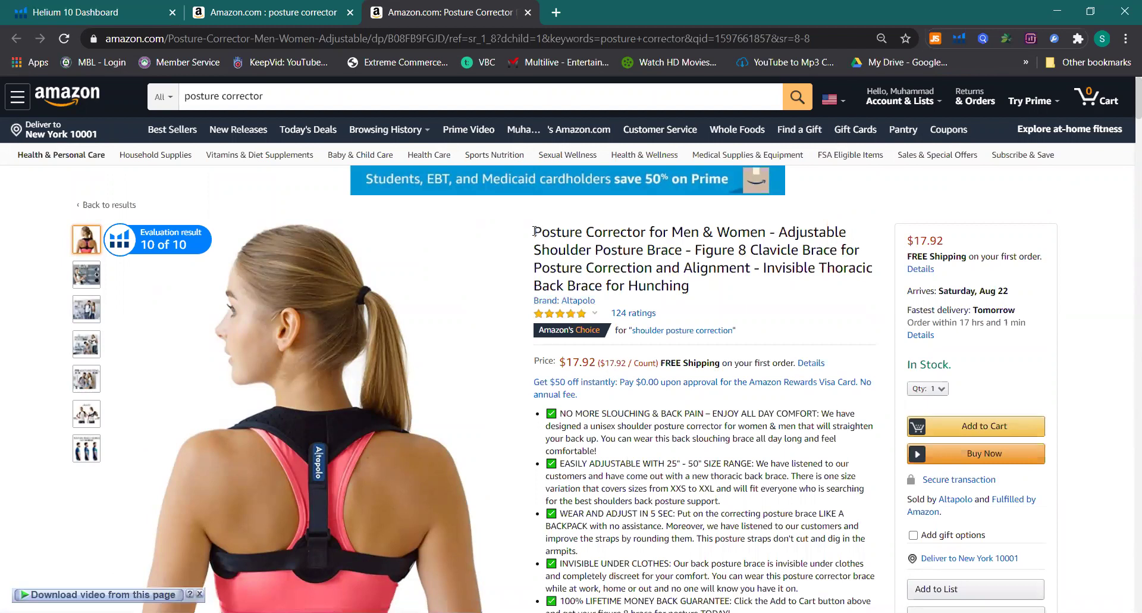
drag(533, 231, 647, 231)
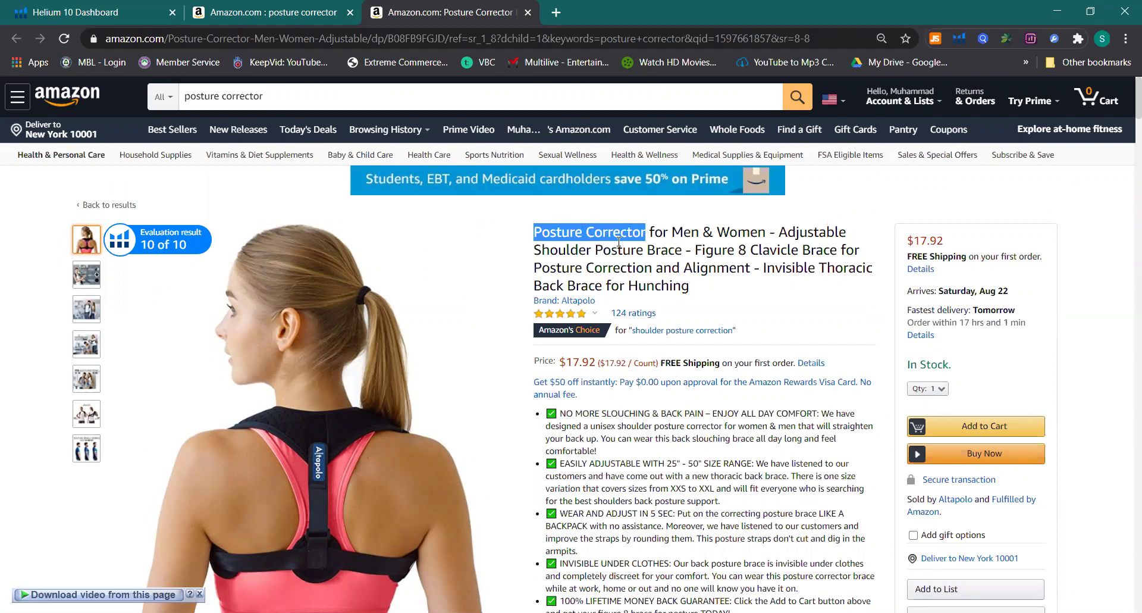
click(654, 231)
drag(646, 233, 536, 232)
key(ctrl+c)
Step: Switch to Helium 10 and get keywords for the copied phrase "Posture Corrector" with the Magnet keyword research tool
click(70, 5)
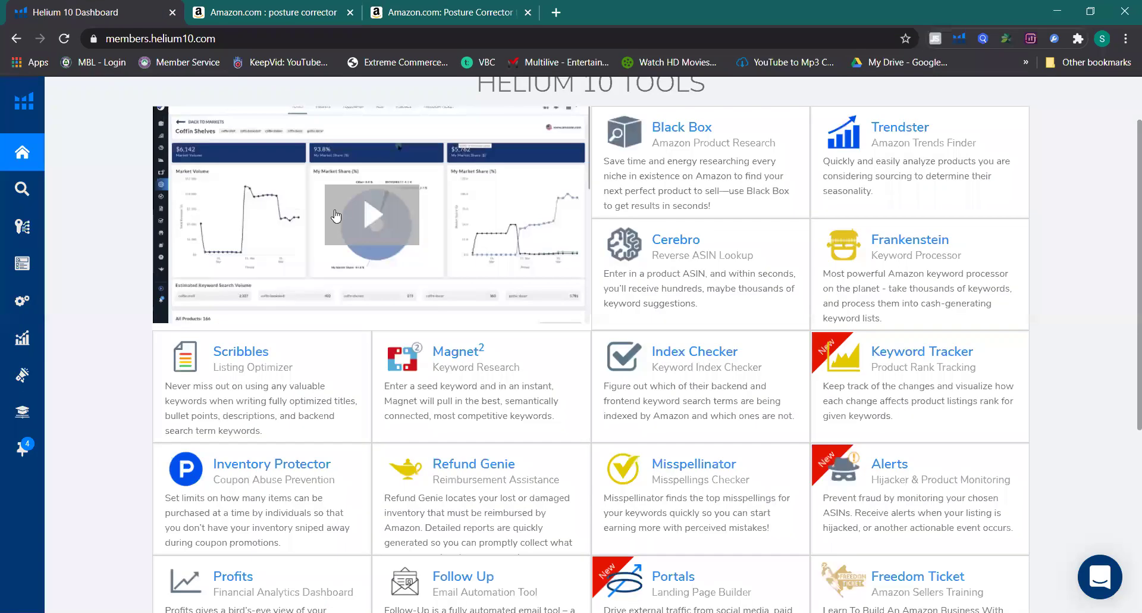
mouse_move(6, 196)
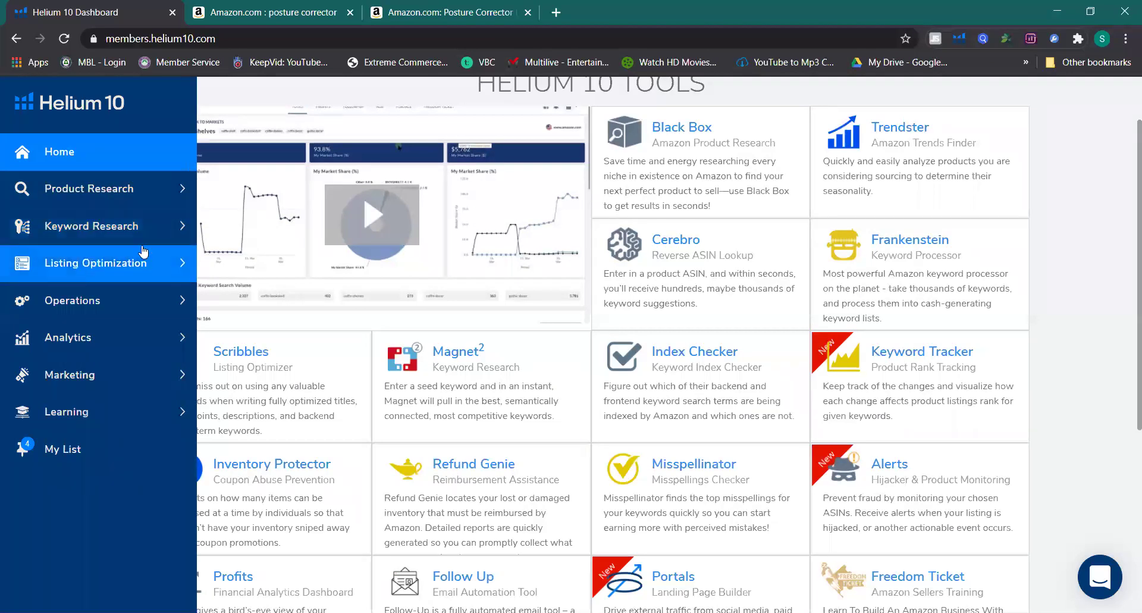
click(173, 225)
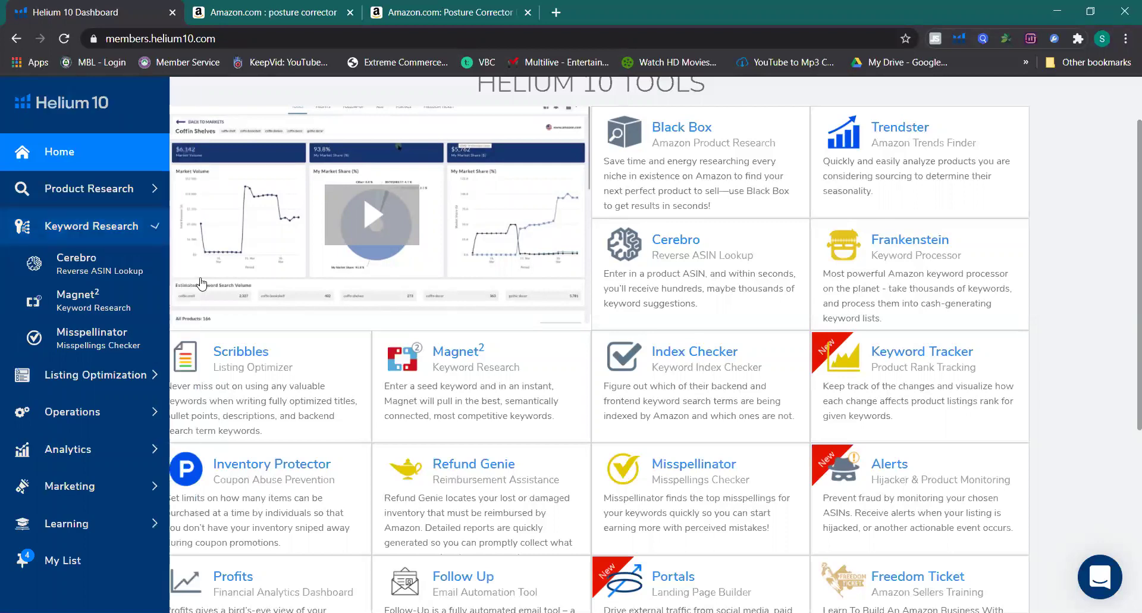
click(104, 298)
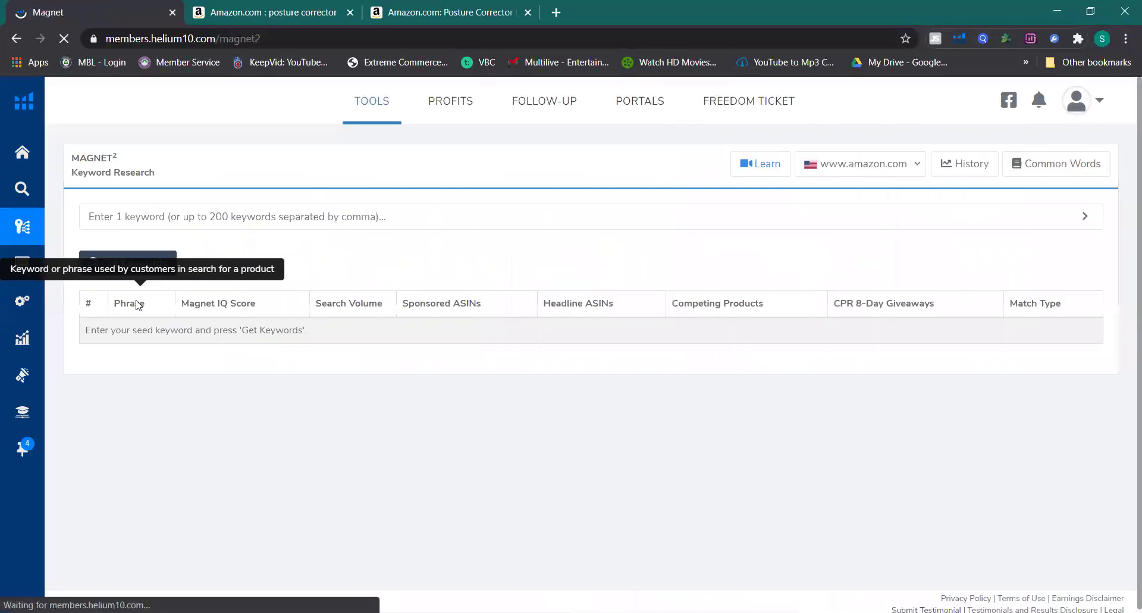
click(159, 215)
key(ctrl+v)
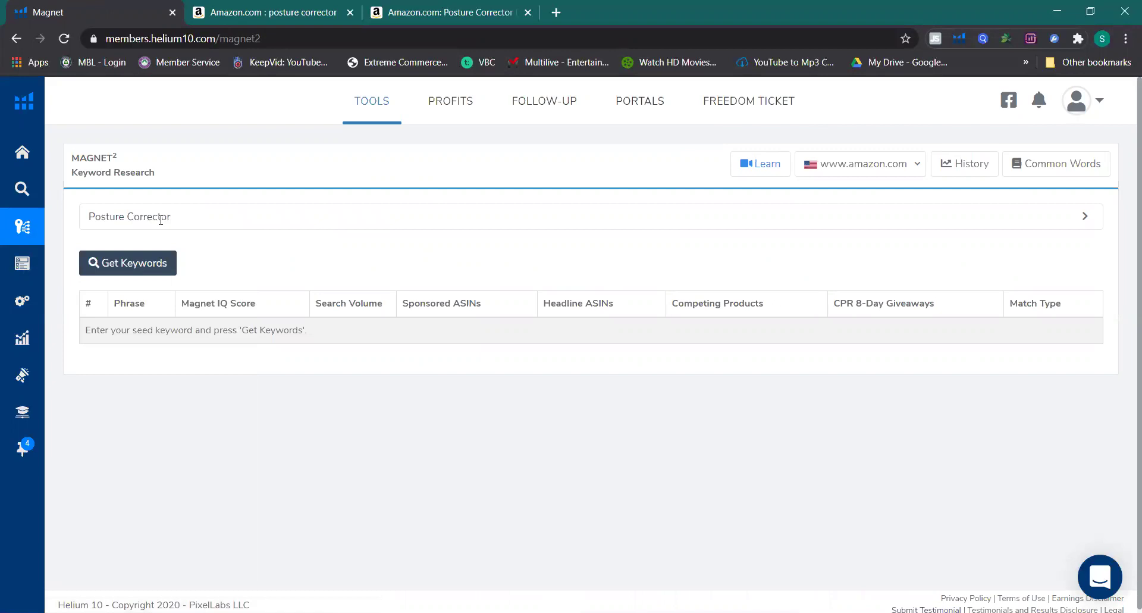
click(109, 268)
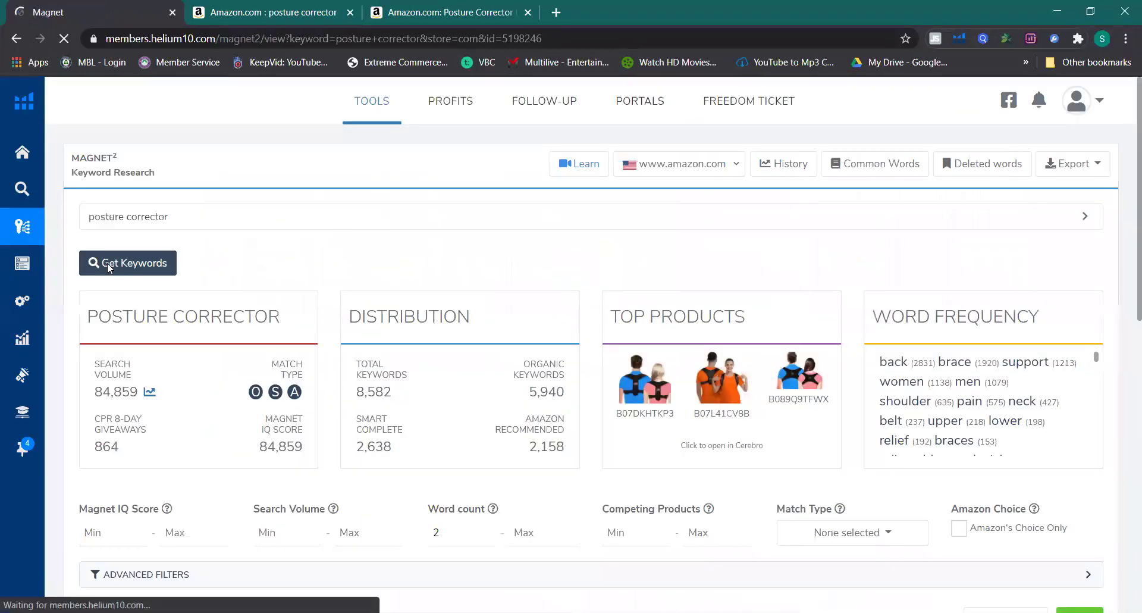
Step: Sort the Magnet keyword results by search volume from high to low and look through the leading phrases
scroll(343, 313, down, 12)
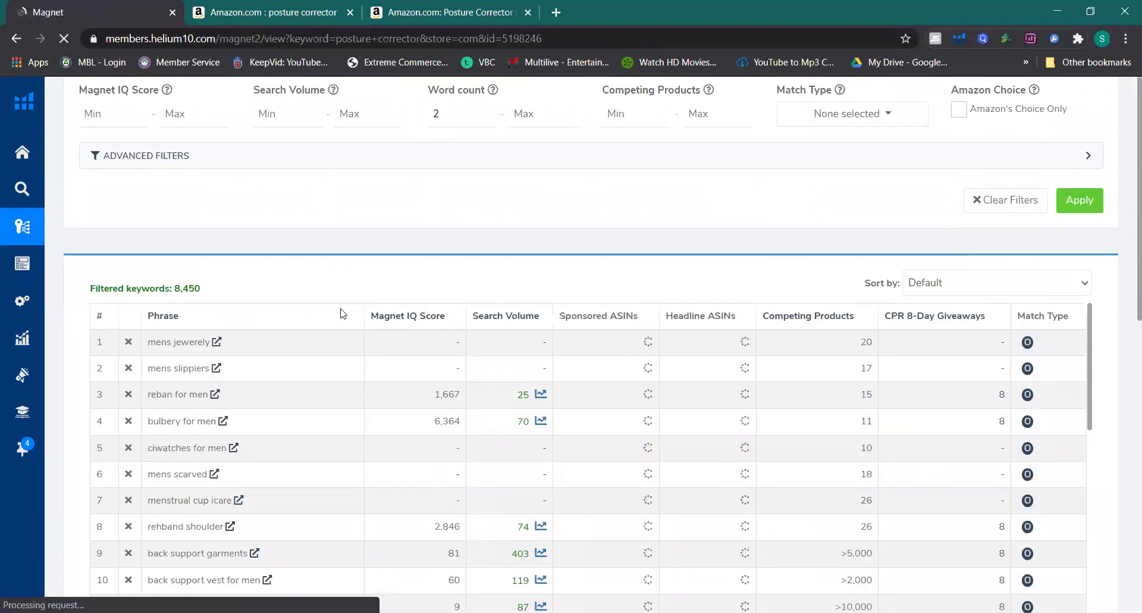
scroll(343, 313, up, 5)
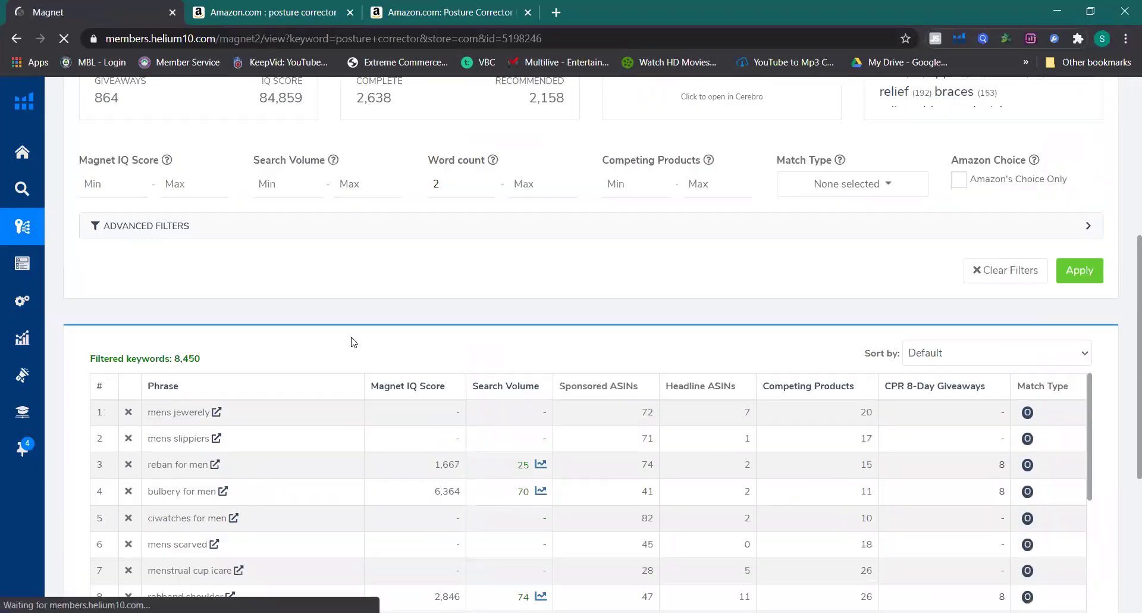
click(504, 388)
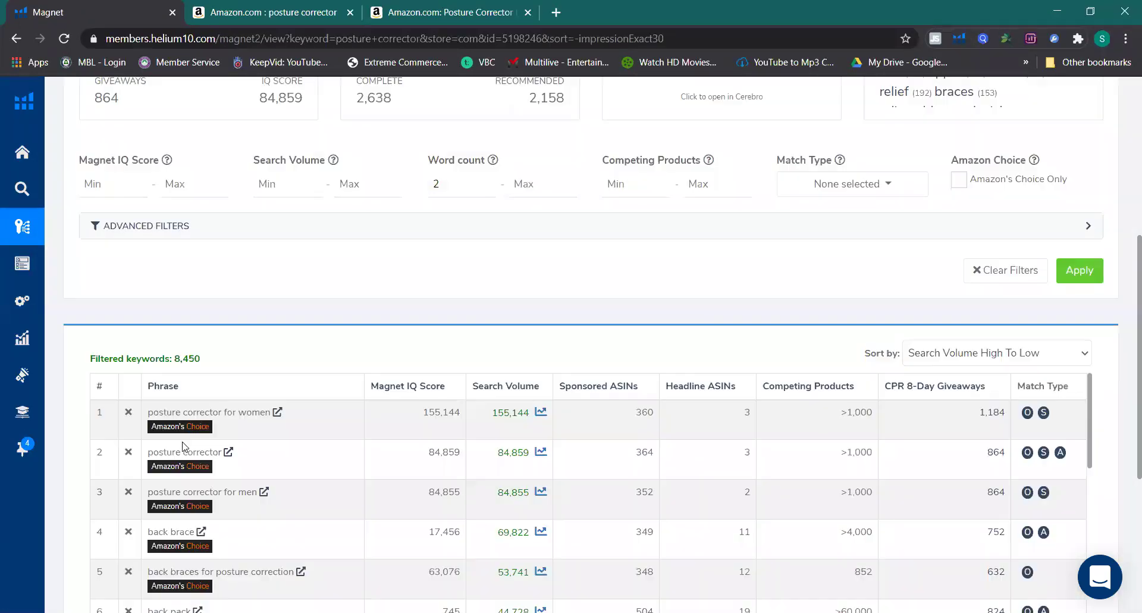
scroll(479, 430, down, 2)
scroll(668, 441, up, 2)
scroll(1110, 427, down, 3)
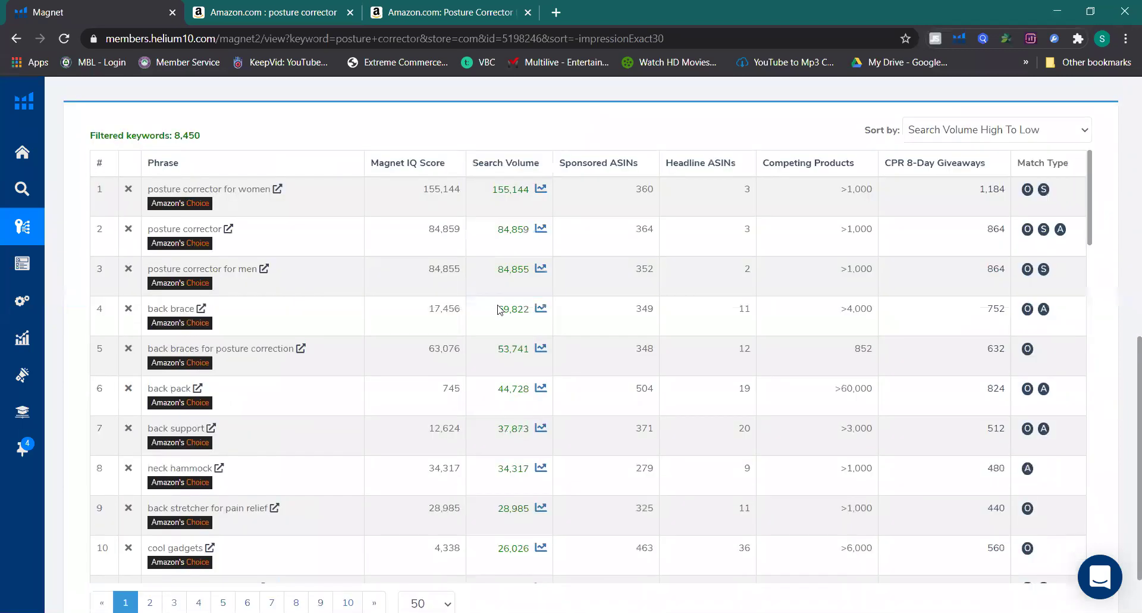
Step: Export the posture corrector keyword results as an XLSX file
scroll(1104, 379, up, 8)
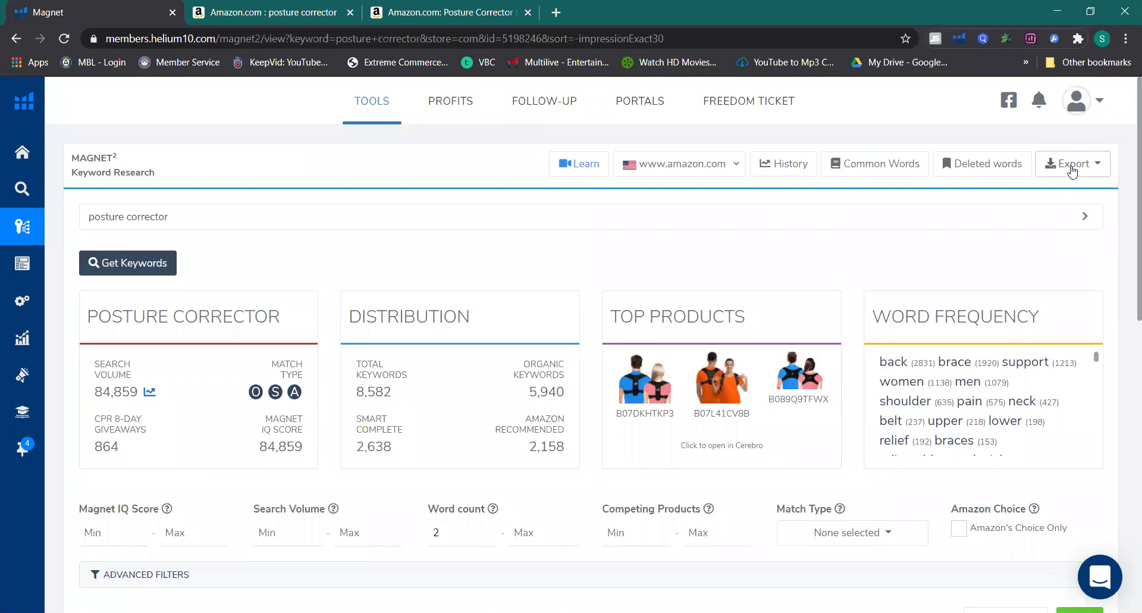
click(1072, 169)
click(1026, 209)
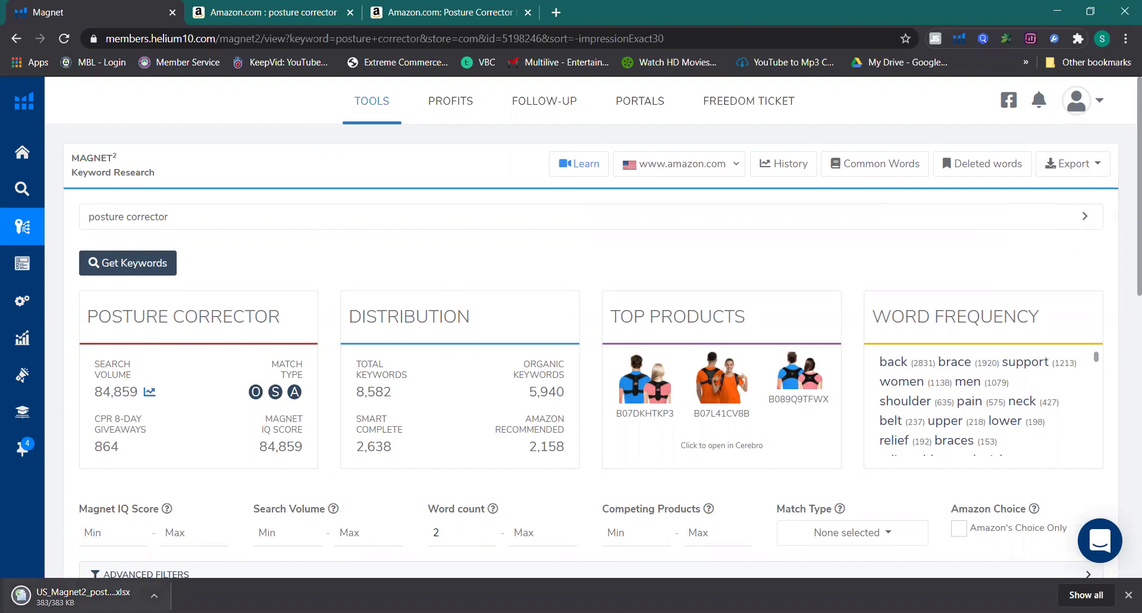
Step: Review the sorted keyword list once more and open the Scribbles listing optimizer
scroll(208, 337, down, 10)
scroll(209, 337, up, 3)
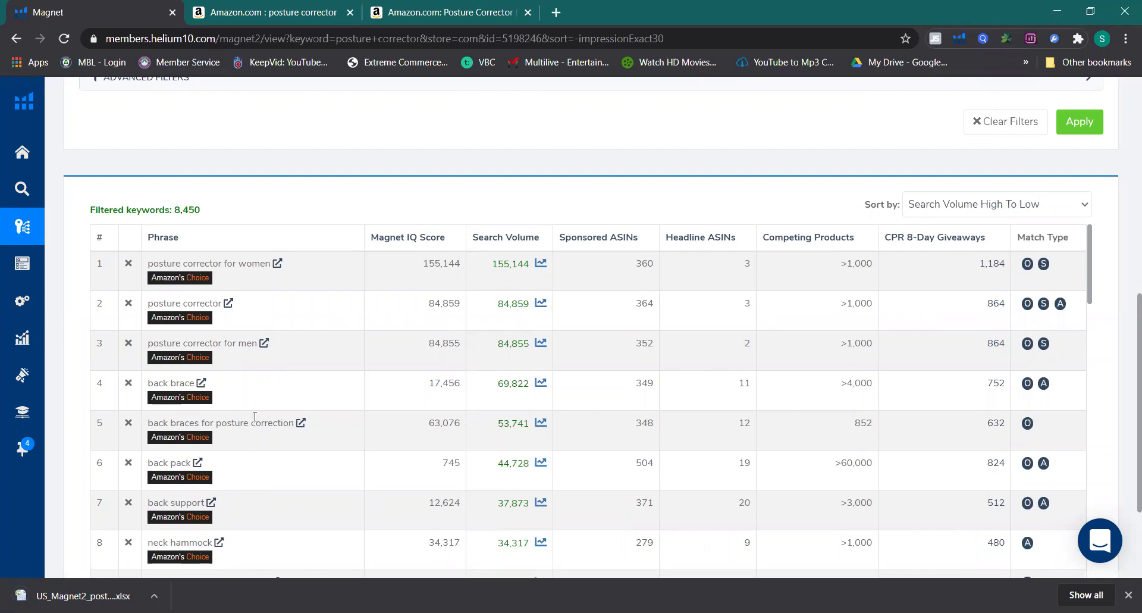
mouse_move(40, 284)
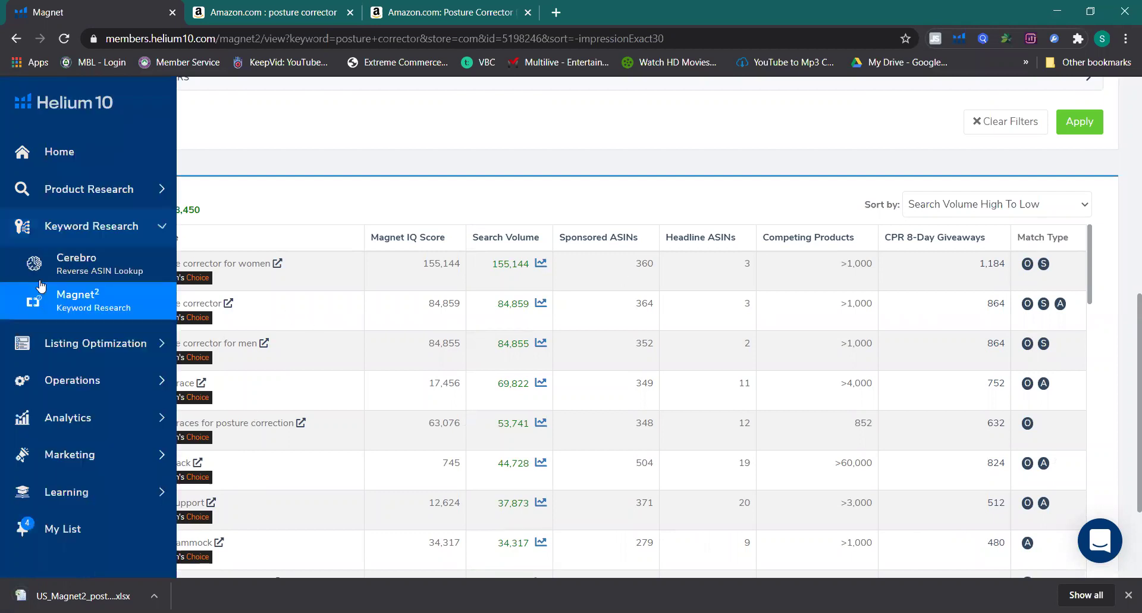
click(96, 384)
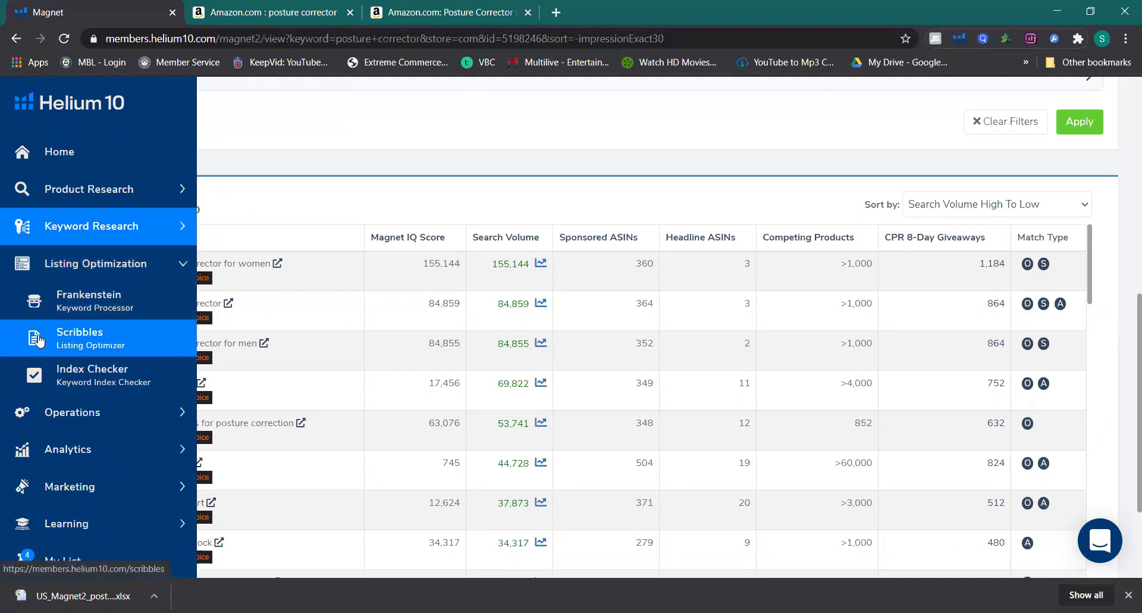
click(91, 340)
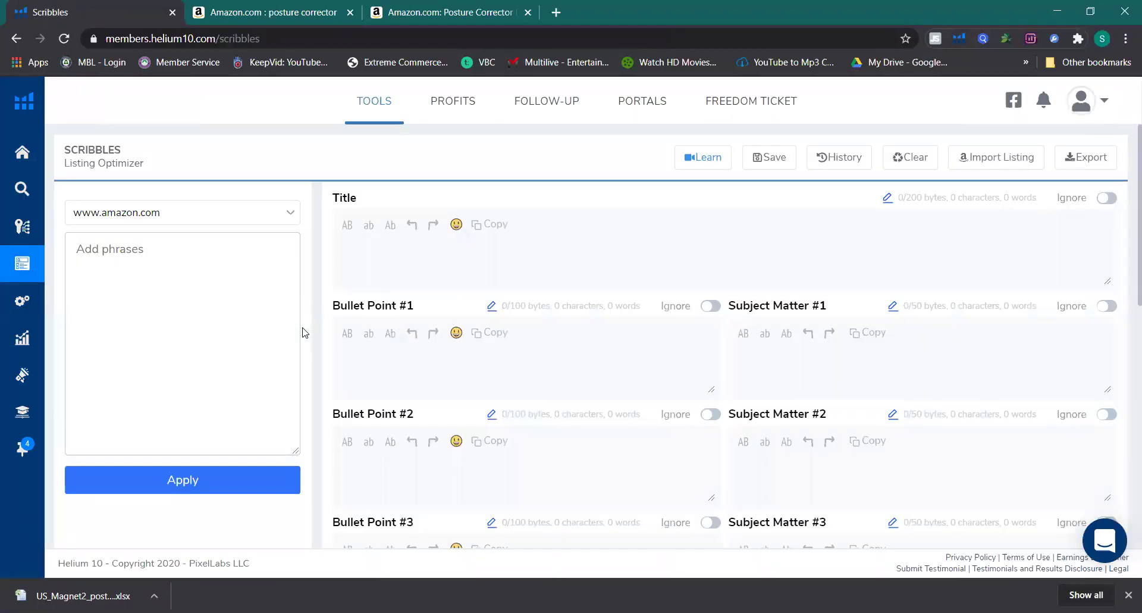
Step: Open the exported Magnet keyword file and paste its keyword phrases into the Scribbles phrase box
click(178, 289)
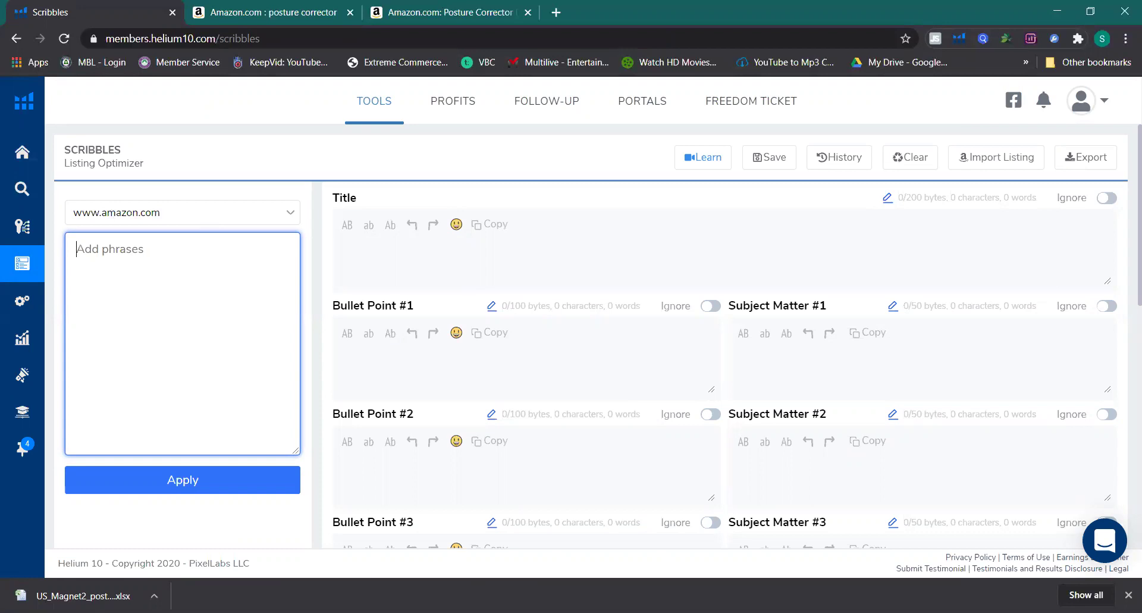
click(84, 595)
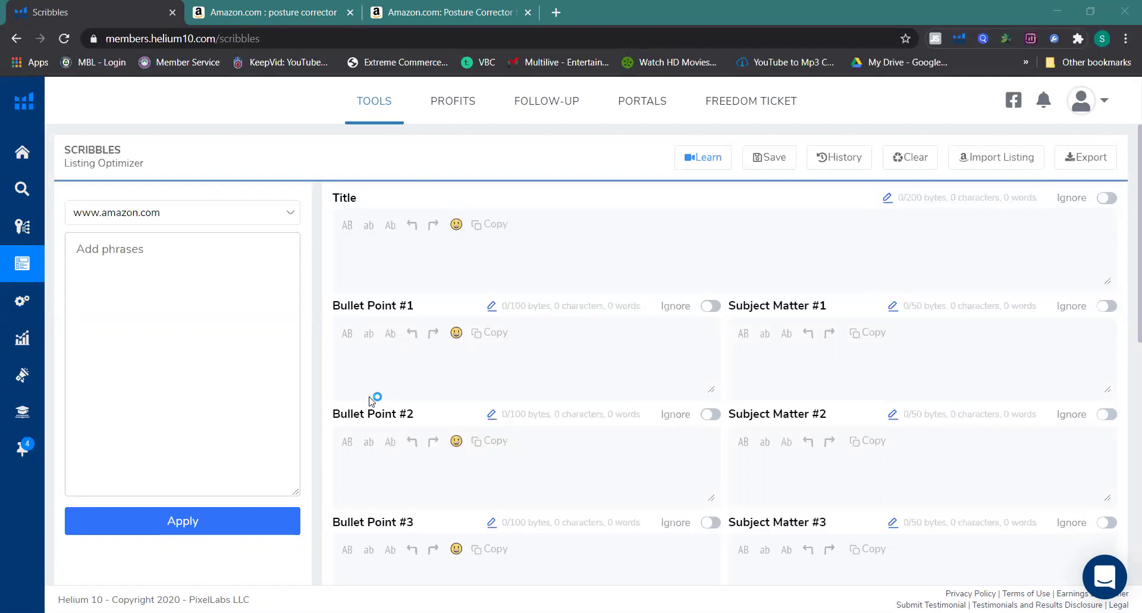
click(128, 258)
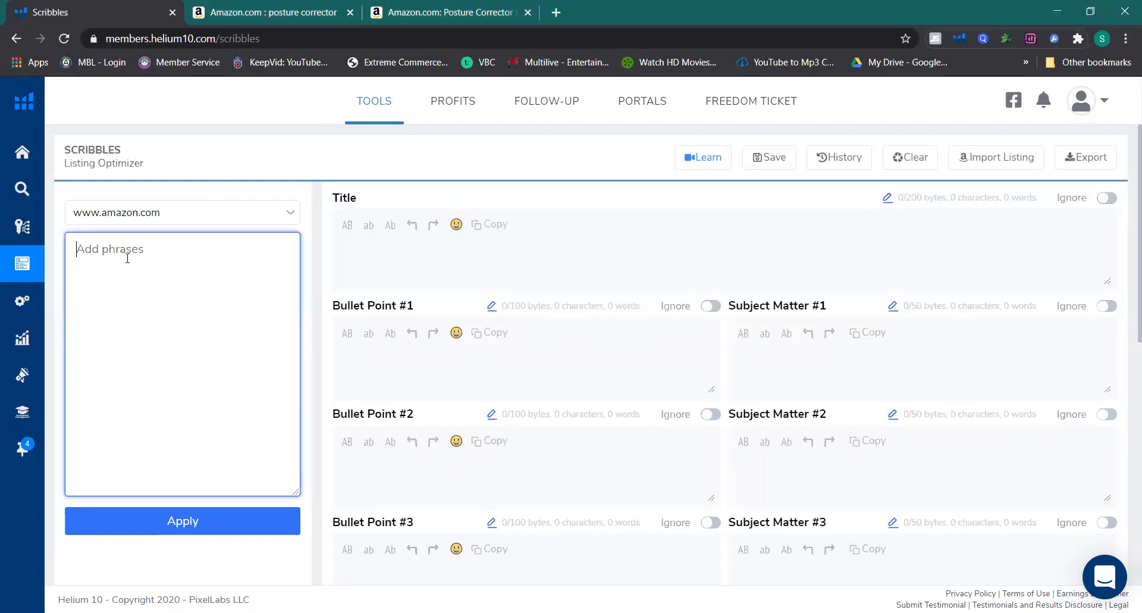
key(ctrl+v)
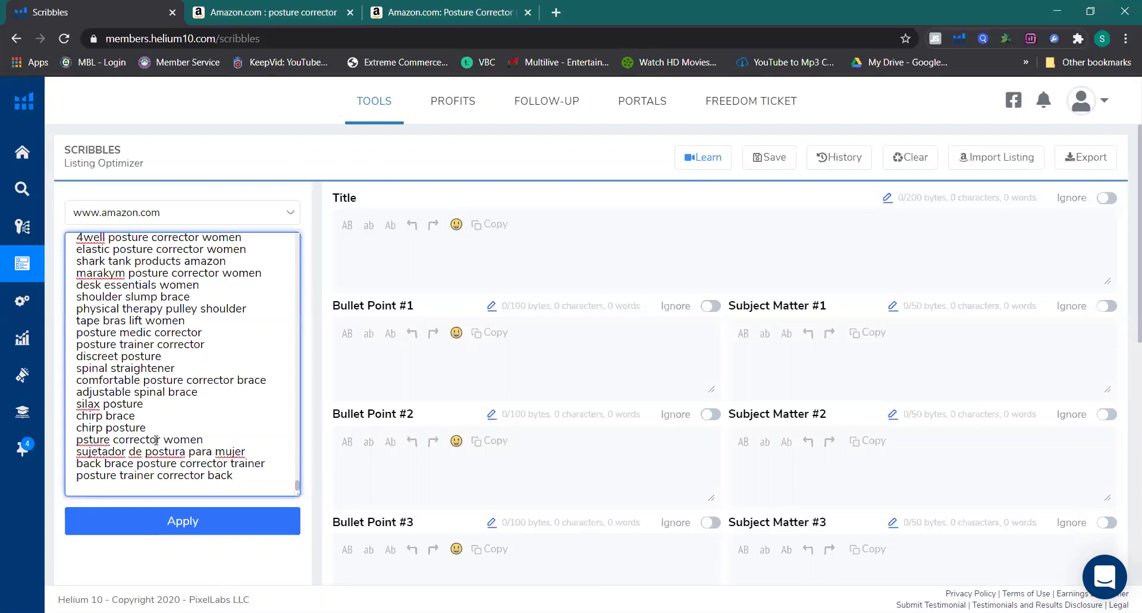
Step: Look through the empty Scribbles listing fields, from the title and bullet points down to the description and search terms
click(423, 250)
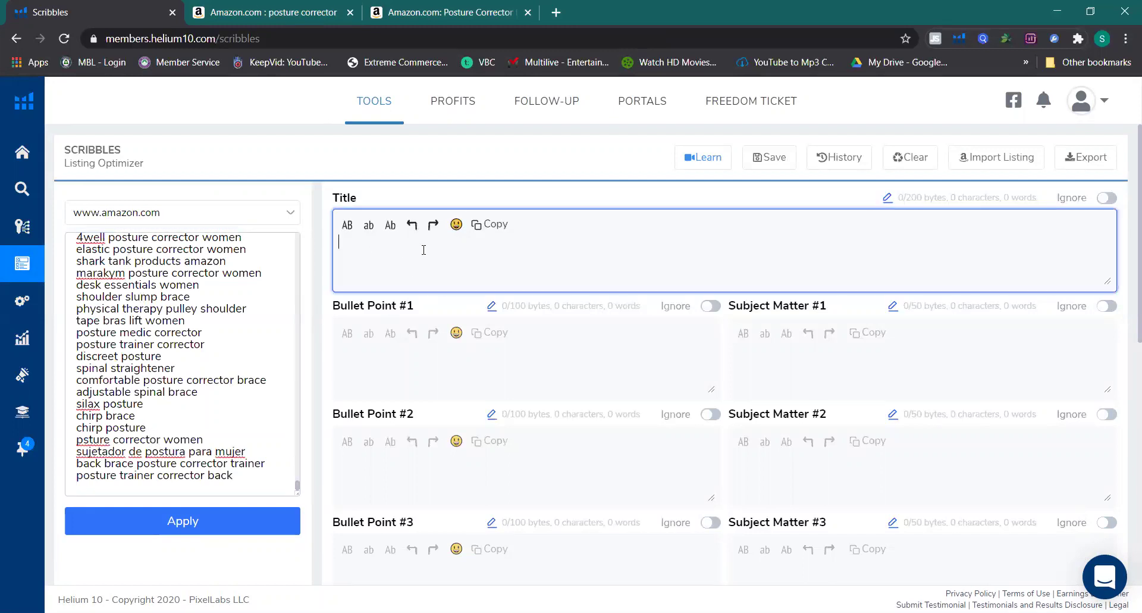
scroll(384, 421, down, 5)
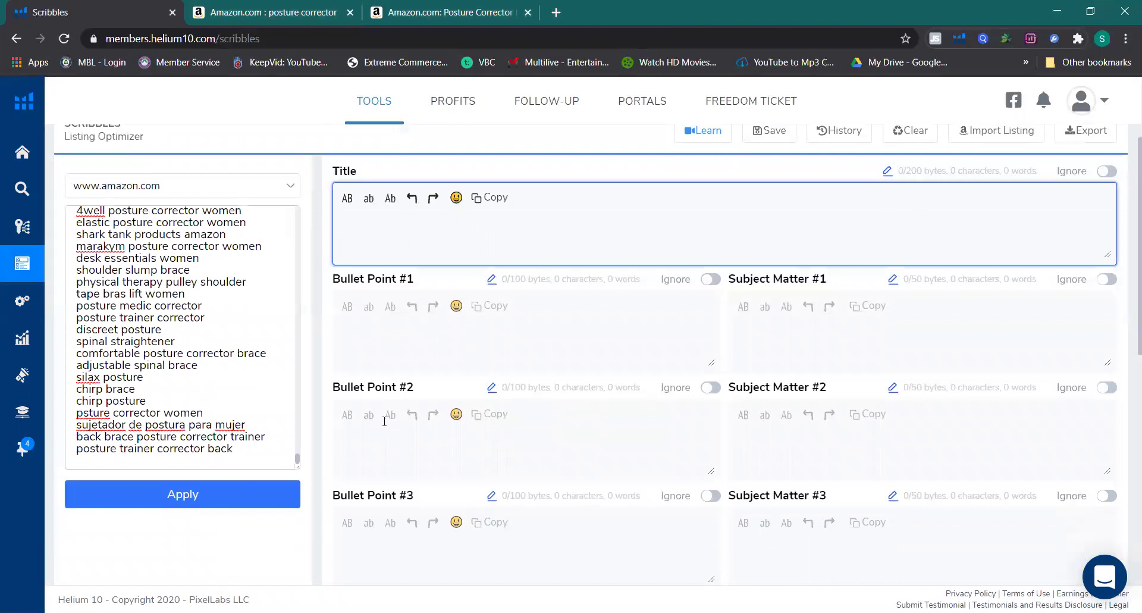
scroll(389, 442, down, 3)
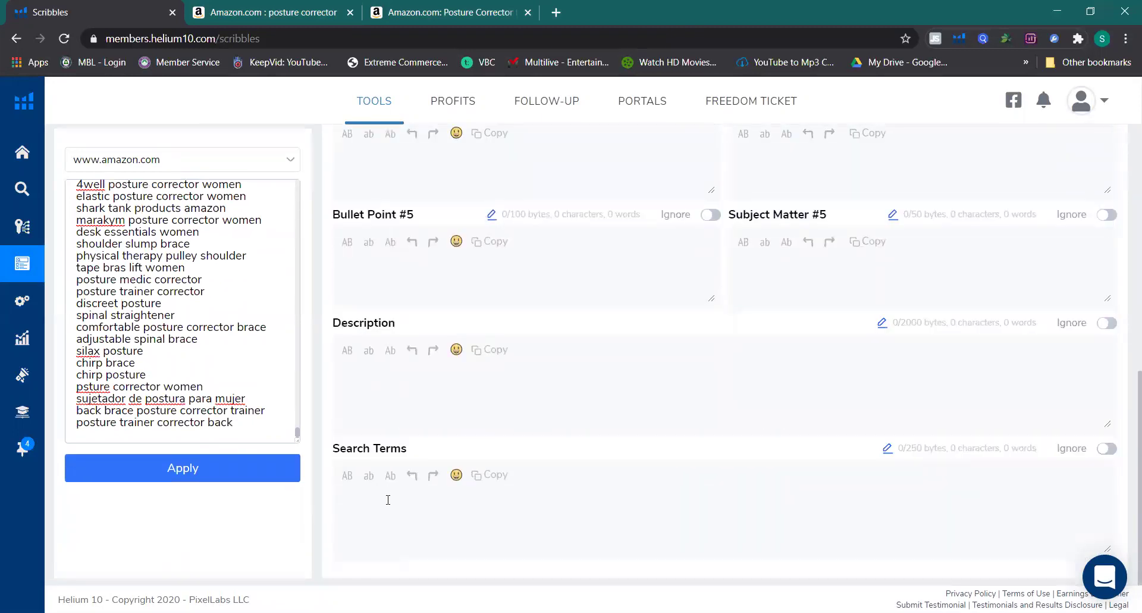
click(422, 516)
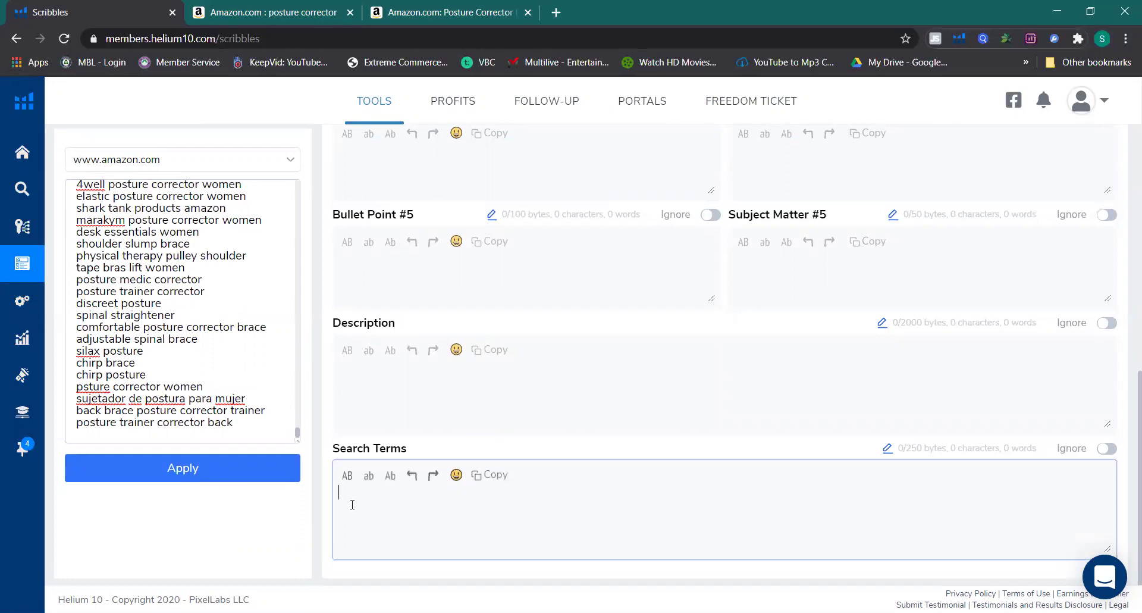
scroll(452, 407, up, 7)
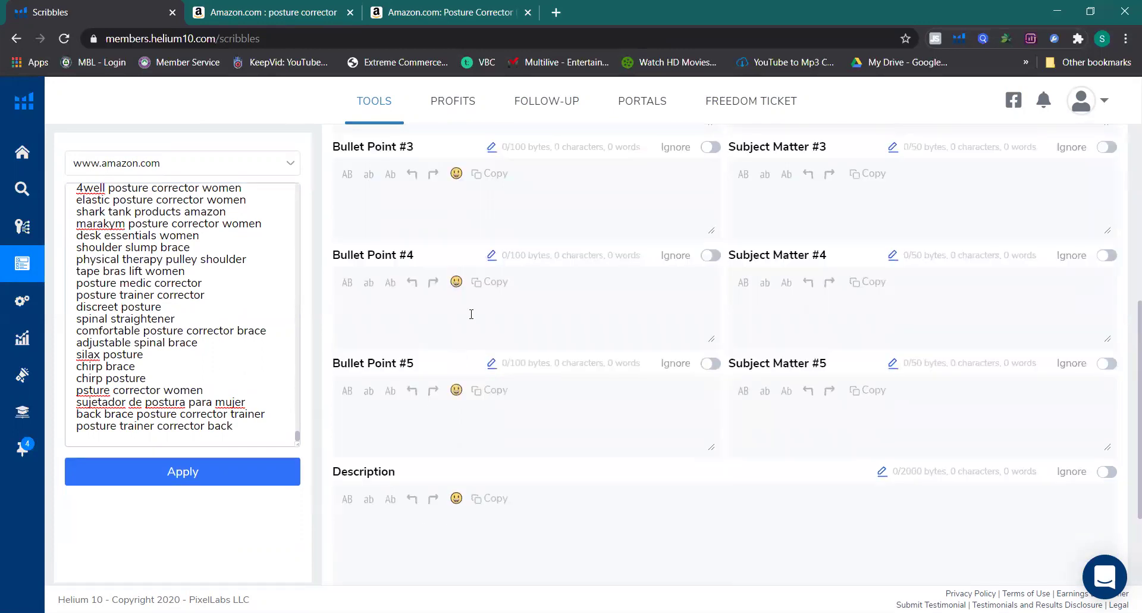
scroll(417, 377, up, 2)
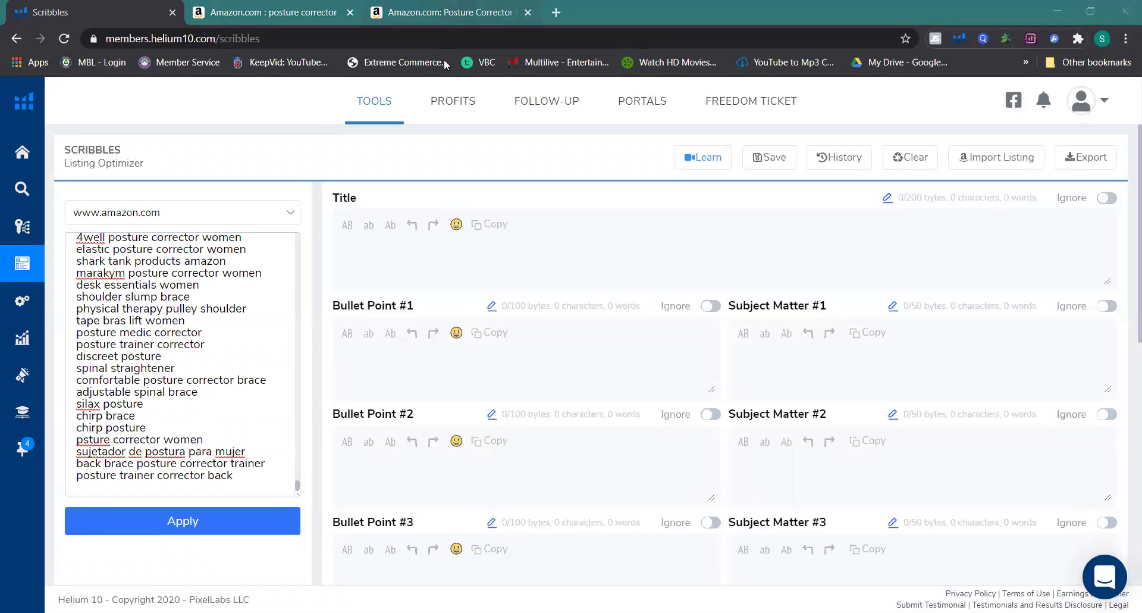
Step: Copy the Altapolo listing's full title, from "Posture Corrector for Men & Women" to "Back Brace for Hunching", into the Scribbles Title field
click(411, 14)
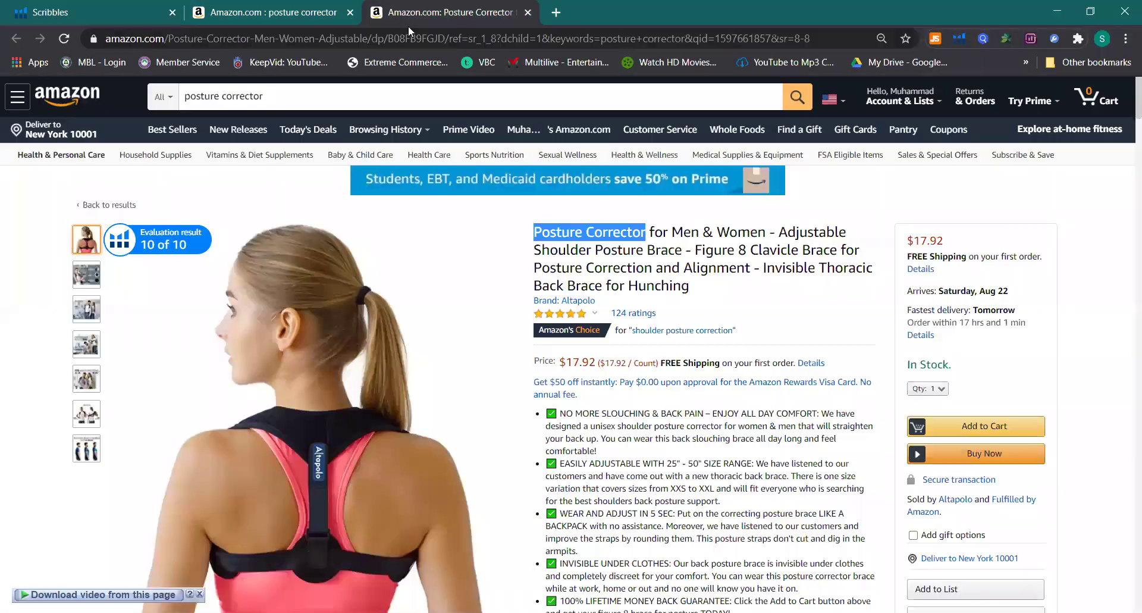
drag(692, 286, 523, 231)
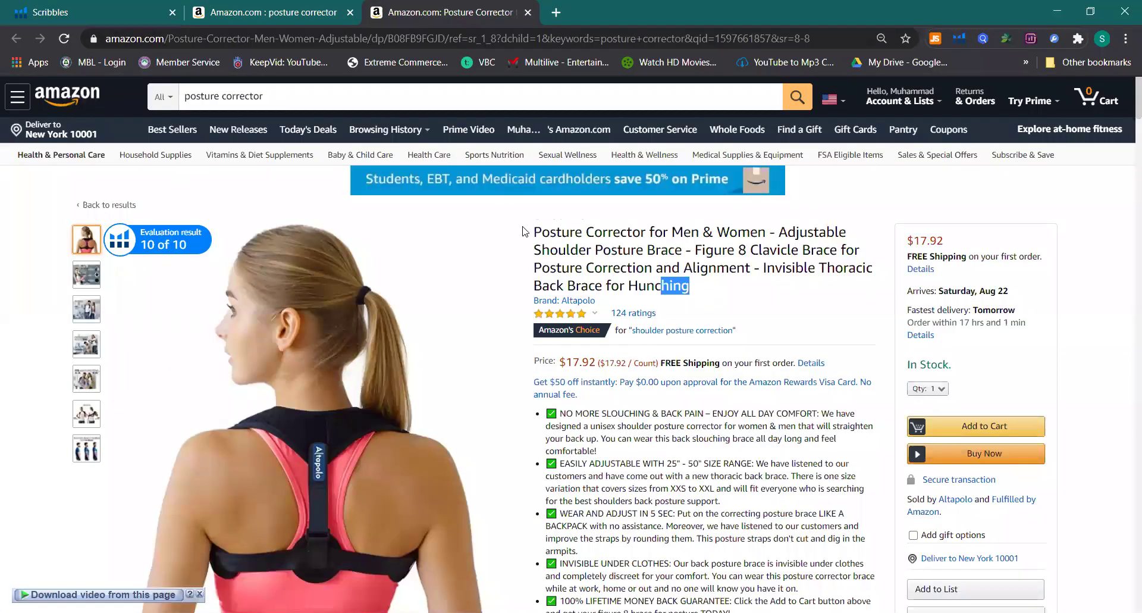
click(130, 8)
click(470, 258)
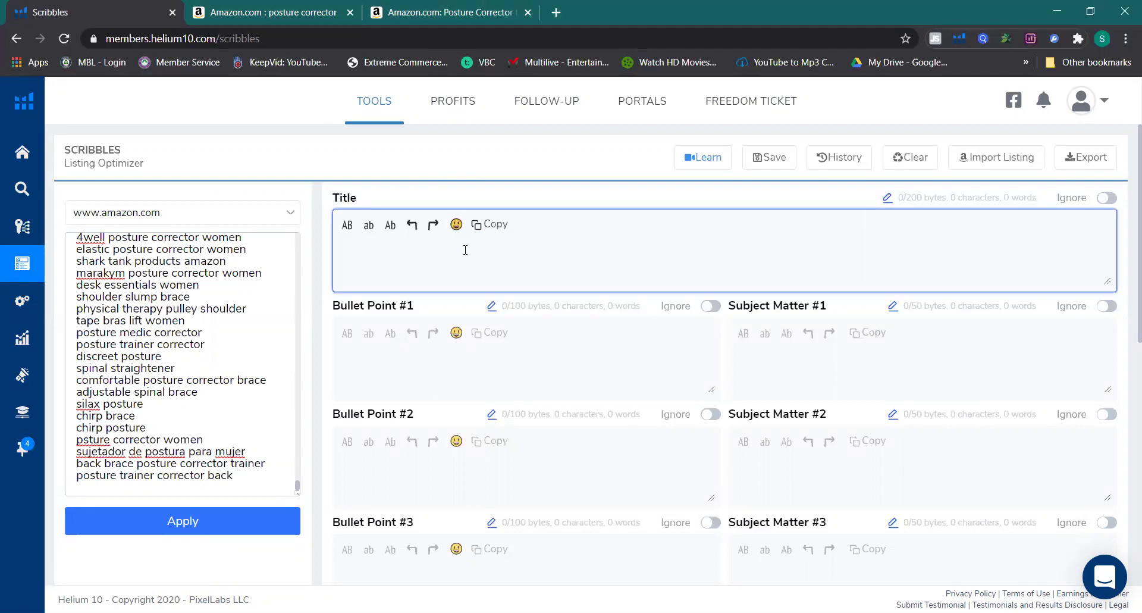
text(Posture Corrector for Men & Women - Adjustable Shoulder Posture Brace - Figure 8 Clavicle Brace for Posture Correction and Alignment - Invisible Thoracic Back Brace for Hunching)
Step: Close the Amazon search results and copy the Altapolo listing's first bullet, "NO MORE SLOUCHING & BACK PAIN", into Bullet Point #1 in Scribbles
click(350, 12)
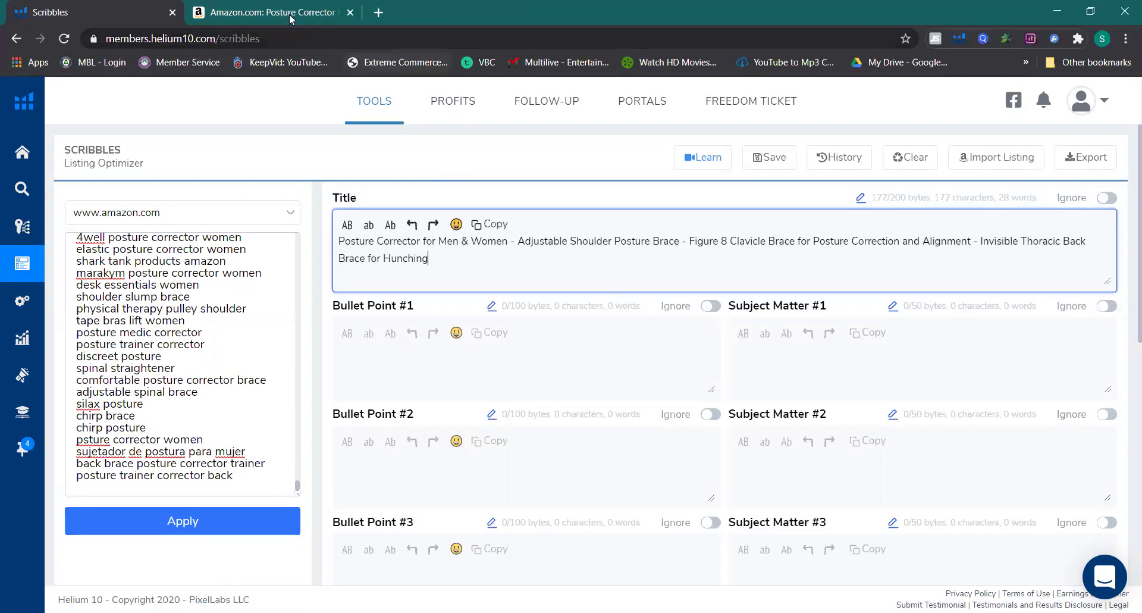
click(292, 13)
drag(597, 451, 559, 413)
key(ctrl+c)
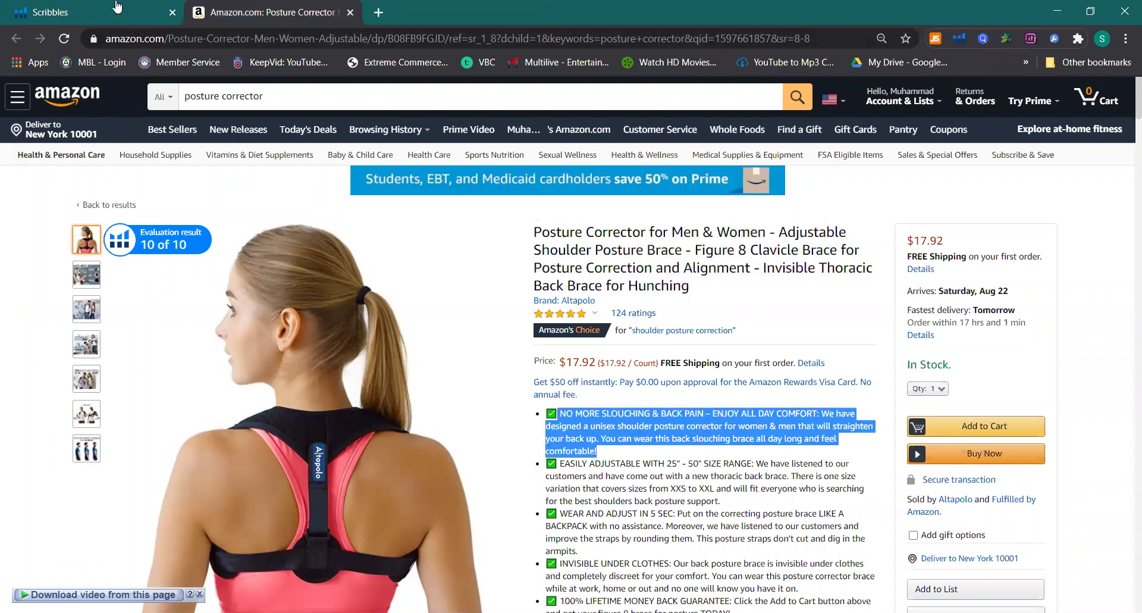
key(ctrl+Tab)
click(442, 366)
key(ctrl+v)
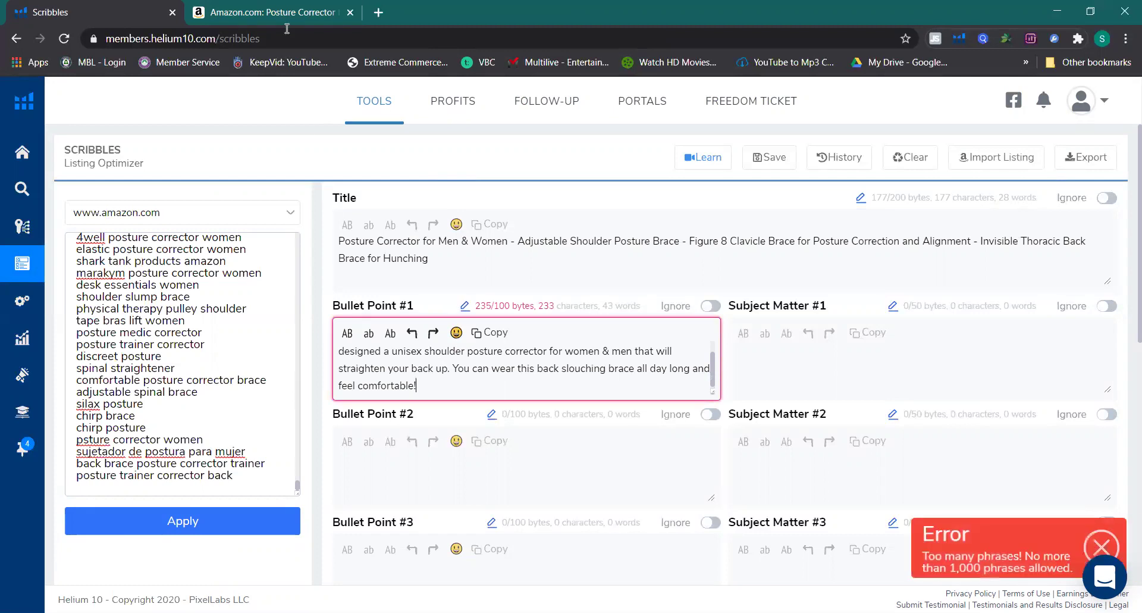
Step: Copy the Altapolo listing's second bullet, starting "EASILY ADJUSTABLE", into Bullet Point #2 in Scribbles
key(ctrl+Tab)
scroll(701, 539, down, 2)
drag(731, 355, 543, 331)
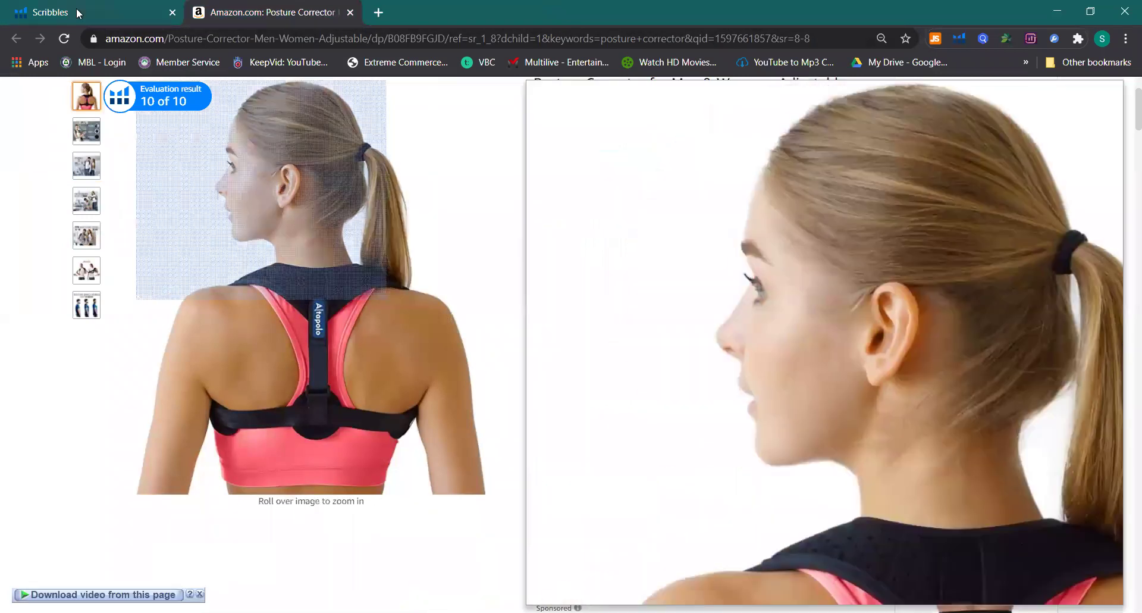
click(76, 11)
click(425, 465)
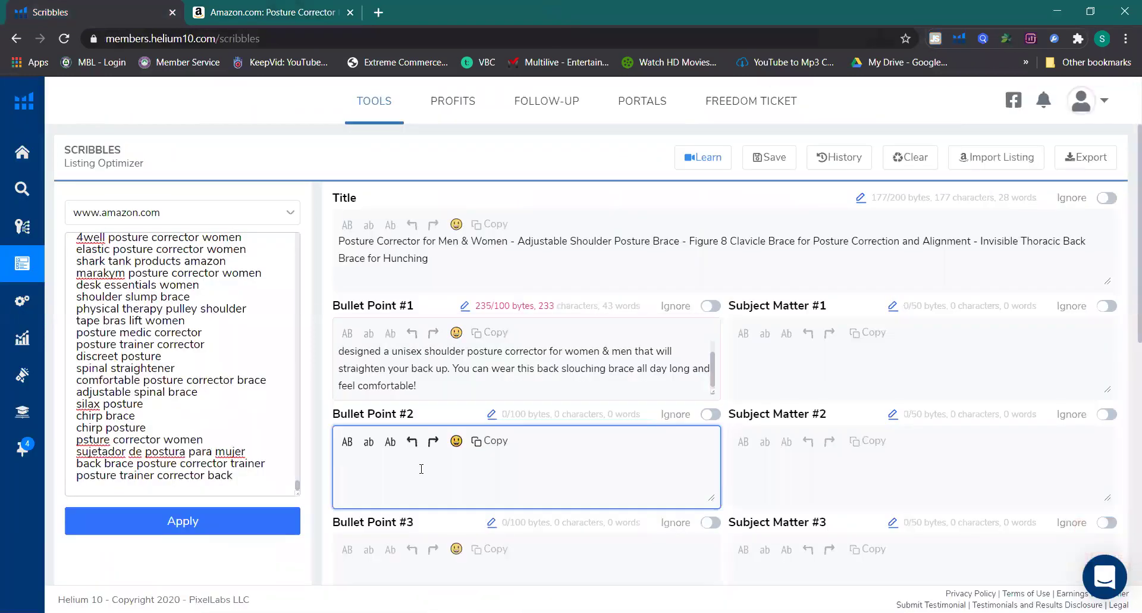
key(ctrl+v)
Step: Copy the Altapolo listing's third bullet, "WEAR AND ADJUST IN 5 SEC", into Bullet Point #3 in Scribbles
scroll(493, 416, down, 3)
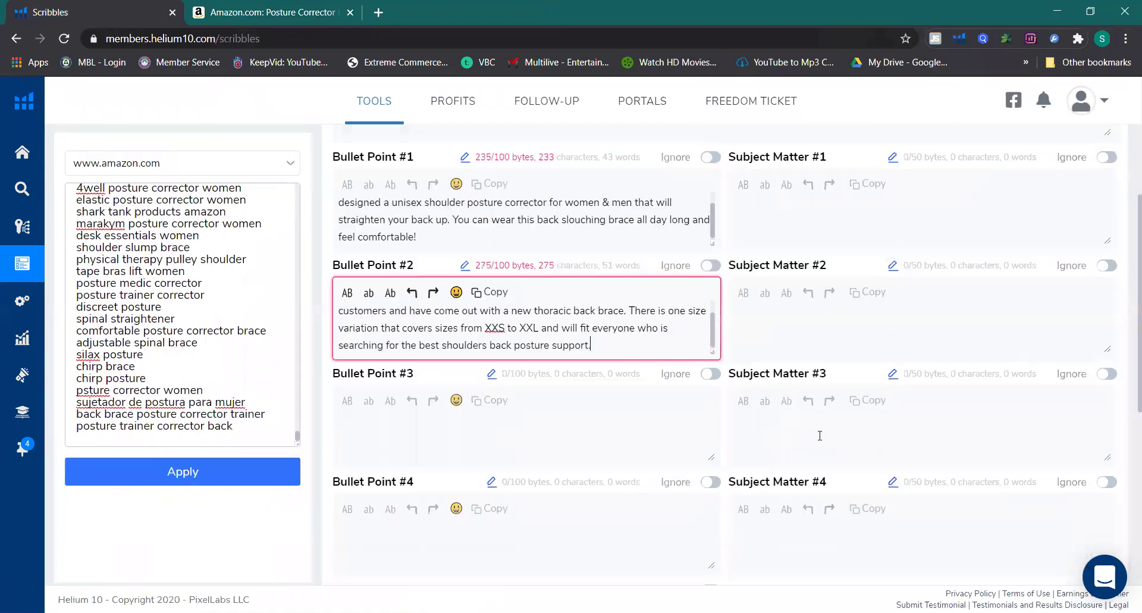
click(291, 13)
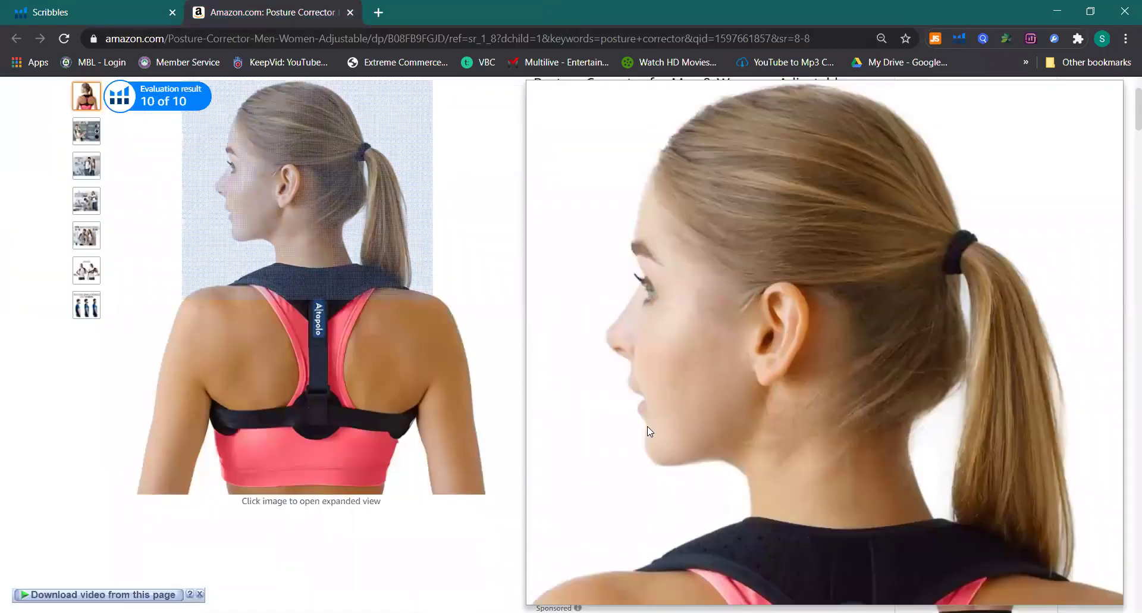
scroll(796, 414, down, 1)
drag(600, 257, 563, 214)
key(ctrl+c)
click(89, 12)
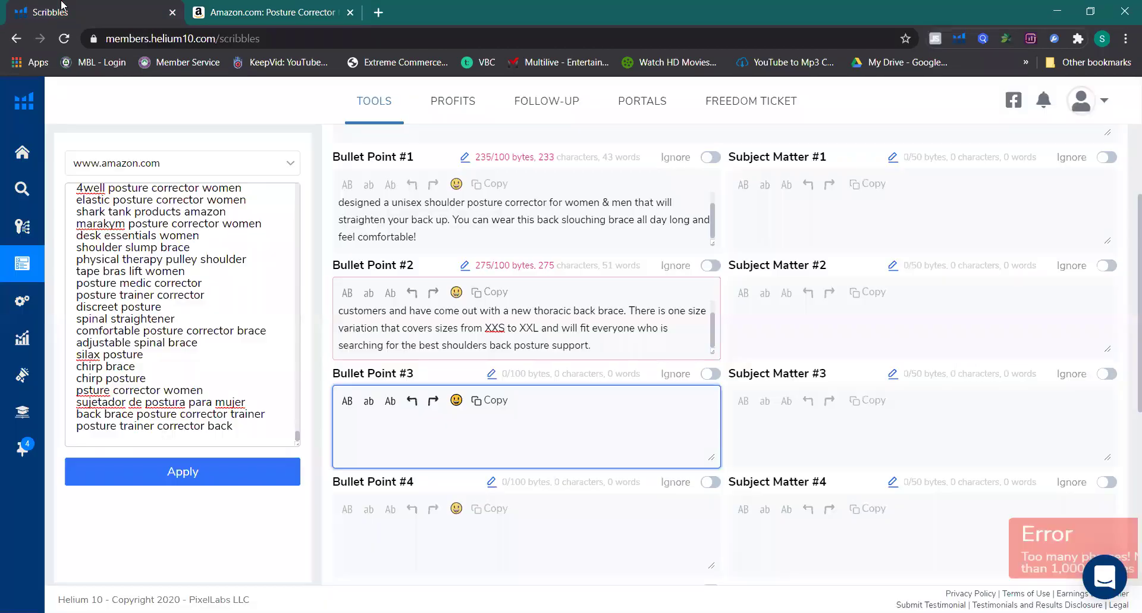
key(ctrl+v)
Step: Copy the Altapolo listing's fourth bullet, "INVISIBLE UNDER CLOTHES", into Bullet Point #4 in Scribbles
scroll(416, 428, down, 2)
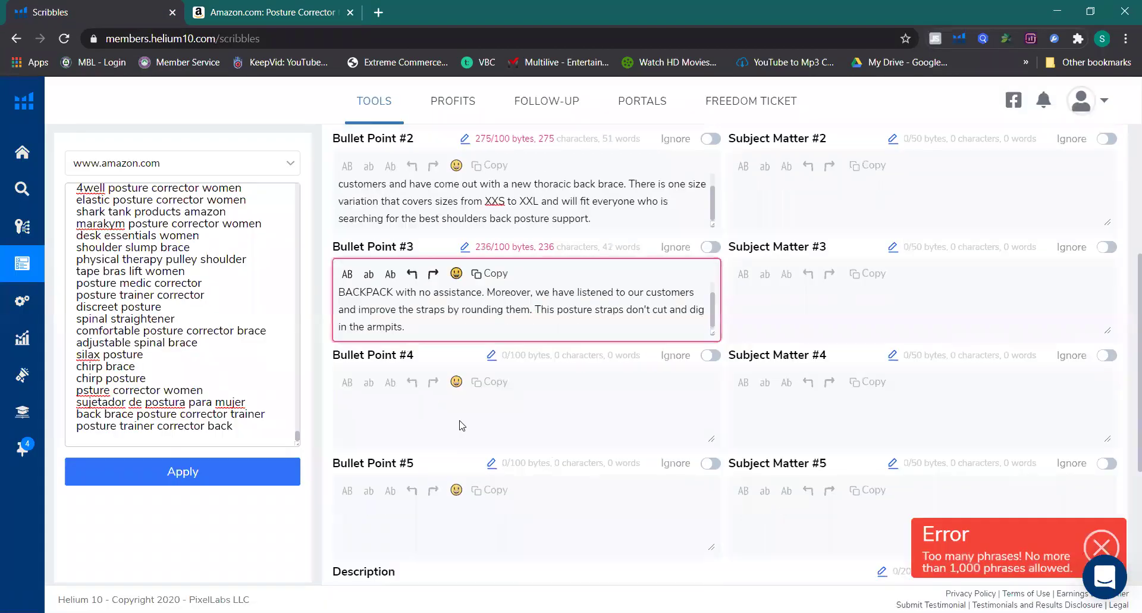
click(392, 410)
click(284, 7)
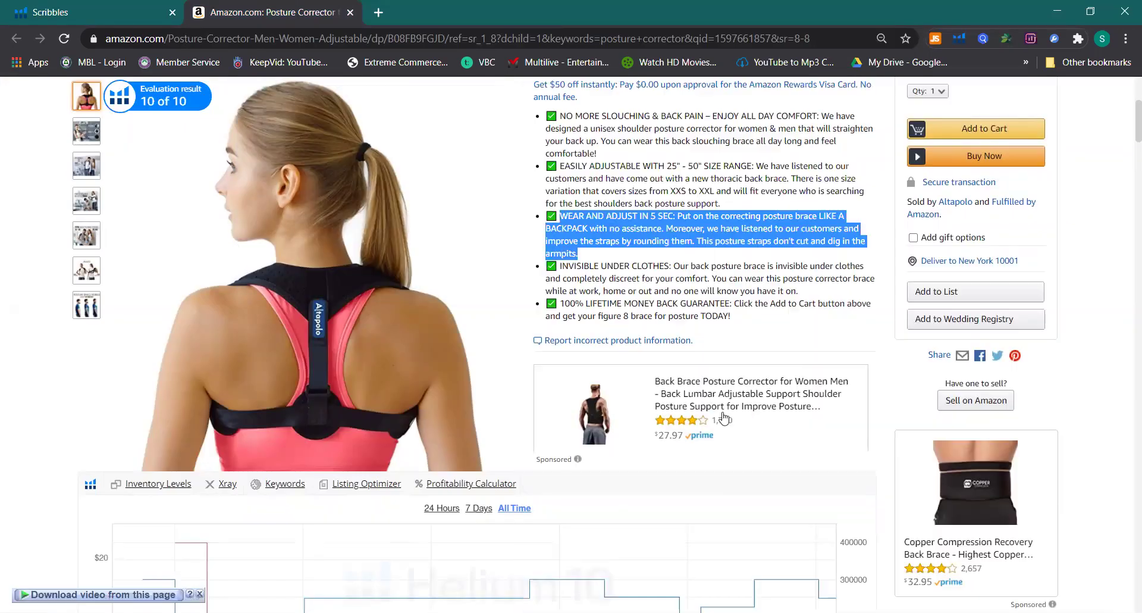
drag(813, 292, 559, 266)
key(ctrl+c)
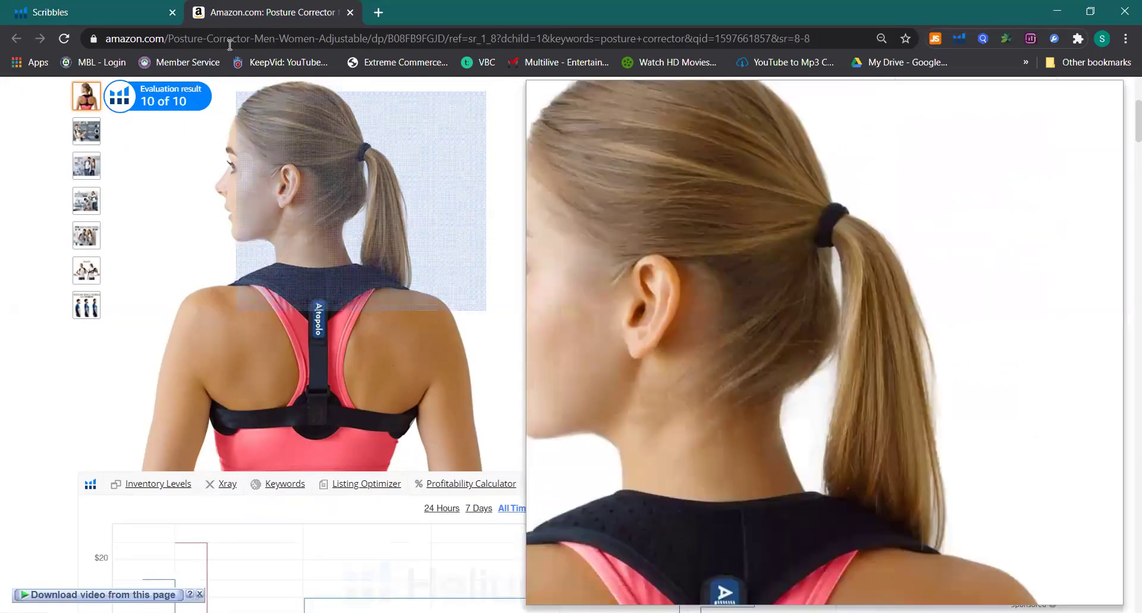
click(47, 12)
key(ctrl+v)
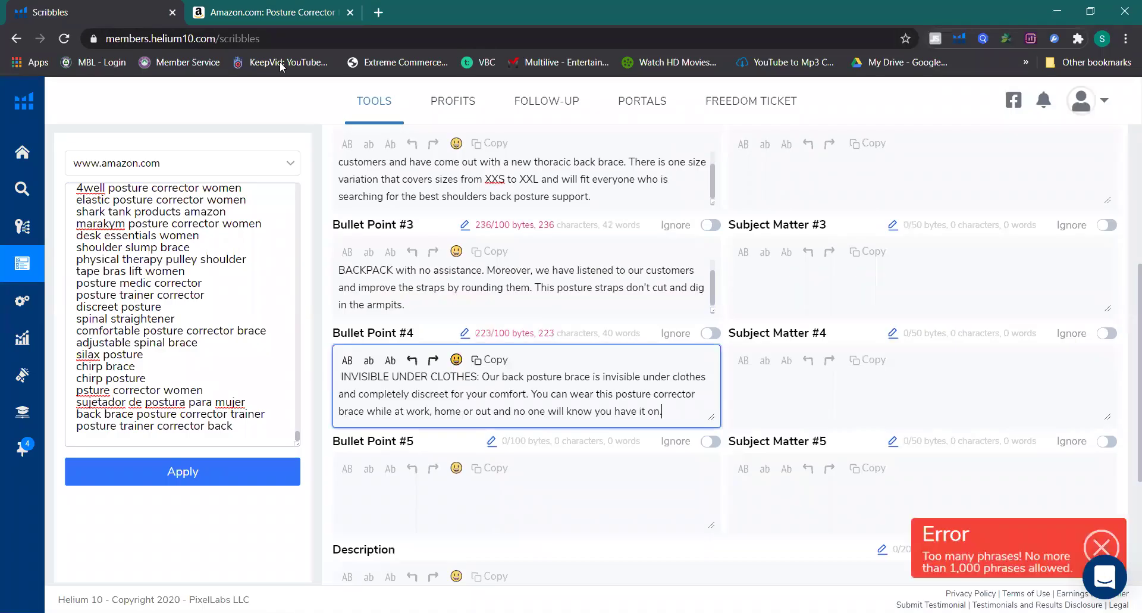
Step: Copy the Altapolo listing's fifth bullet, "100% LIFETIME MONEY BACK GUARANTEE", into Bullet Point #5 in Scribbles
click(244, 7)
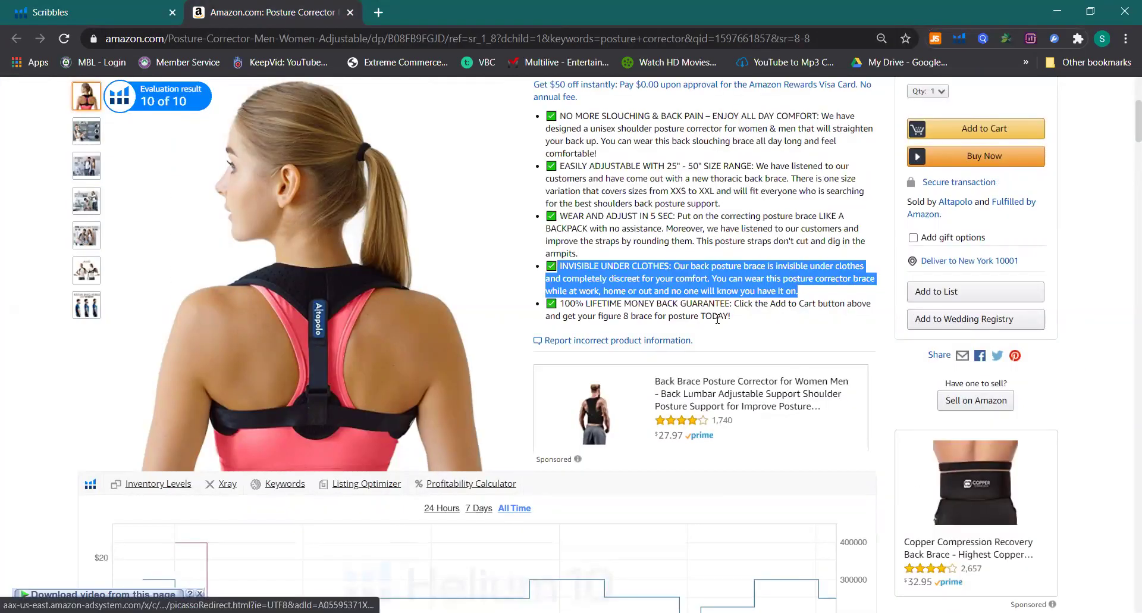
drag(732, 316, 561, 299)
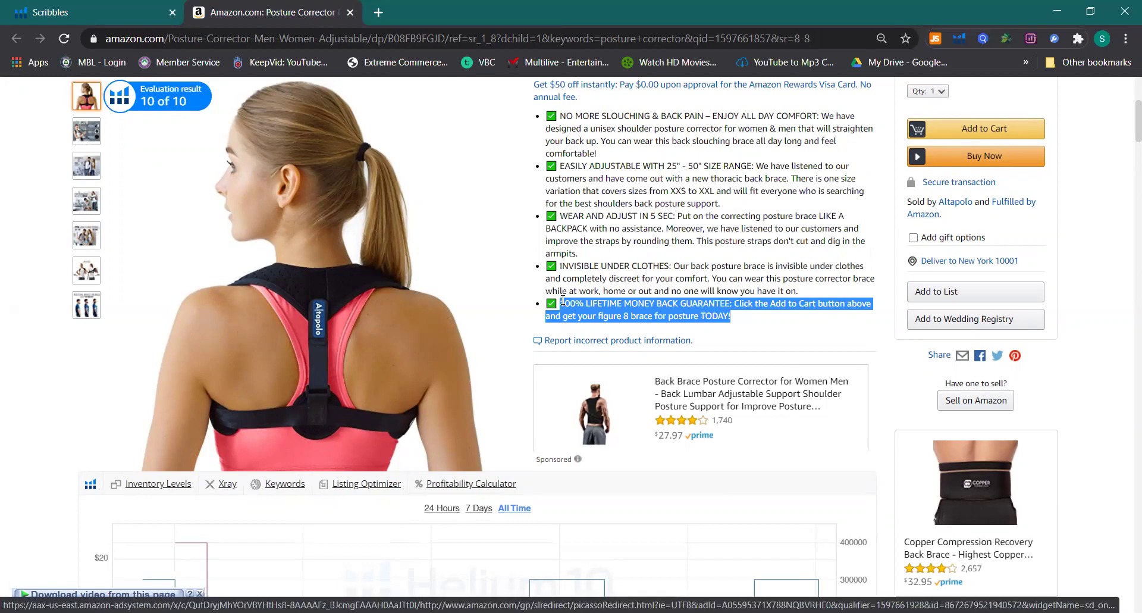
key(ctrl+c)
click(50, 12)
click(388, 504)
key(ctrl+v)
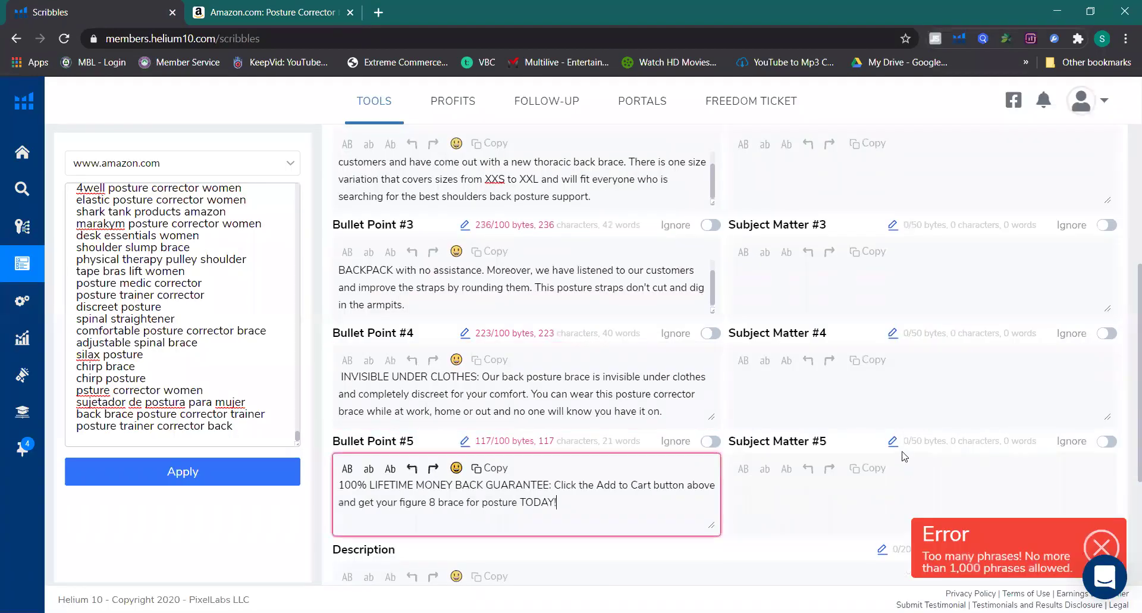
Step: Copy the Altapolo product description, from "Introducing Altapolo corrector for posture" to "get yours TODAY!", into the Scribbles Description field
scroll(387, 281, down, 4)
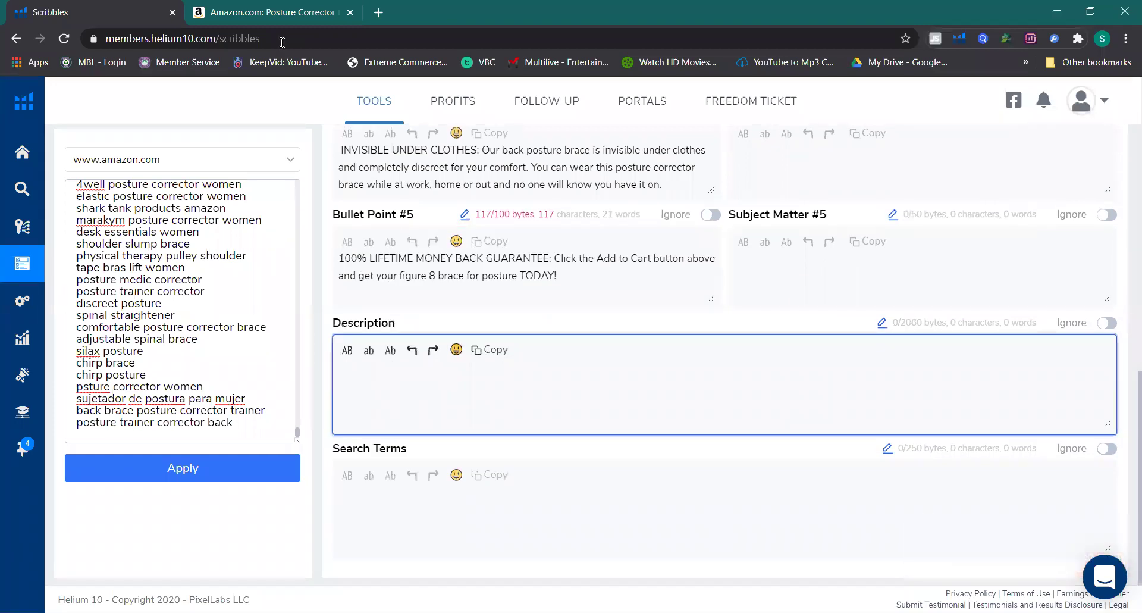
click(281, 10)
scroll(687, 450, down, 10)
scroll(687, 450, down, 20)
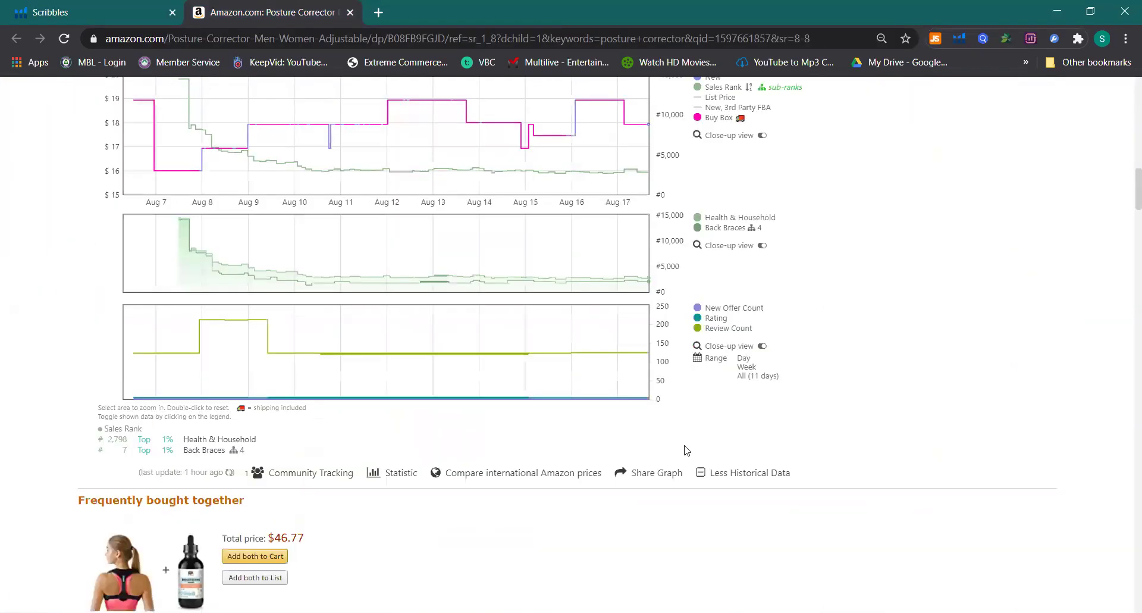
scroll(143, 212, down, 3)
scroll(117, 245, up, 2)
drag(104, 250, 114, 271)
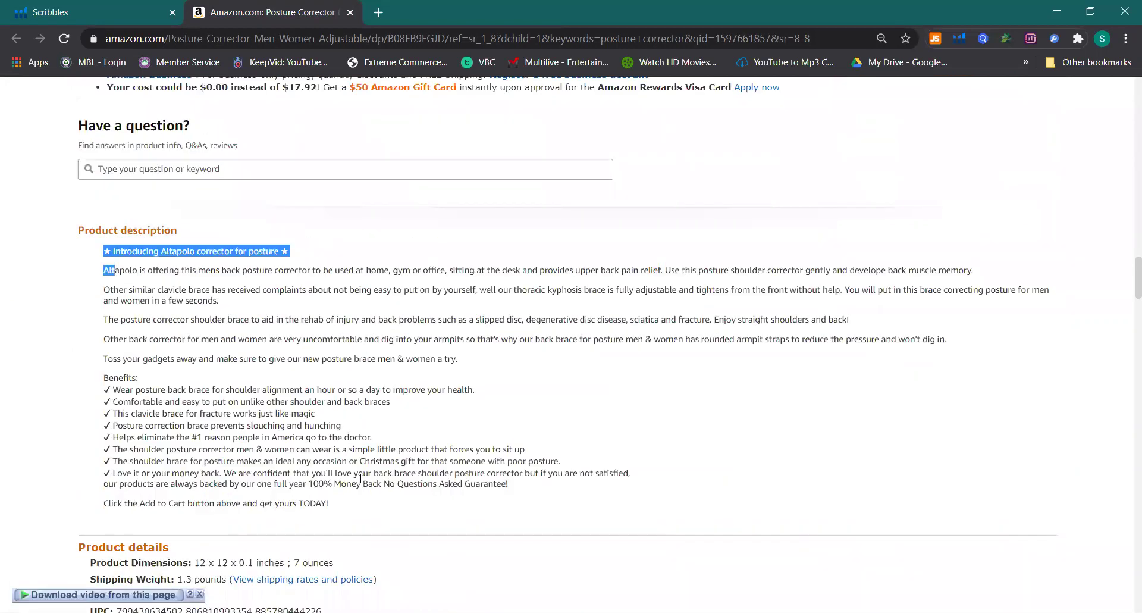
shift+click(364, 507)
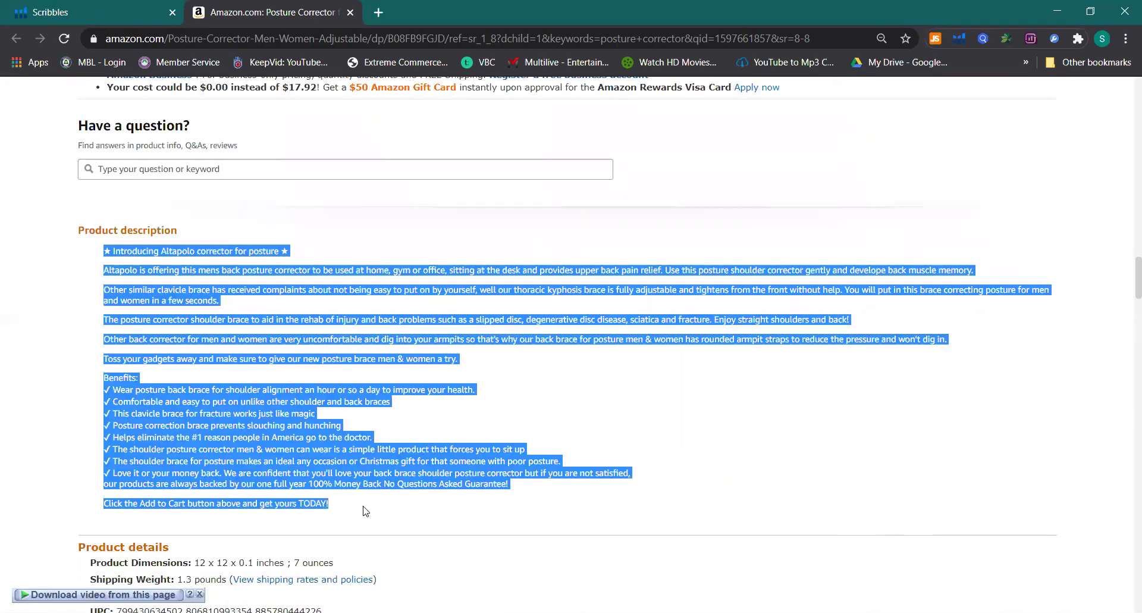
click(118, 9)
click(460, 386)
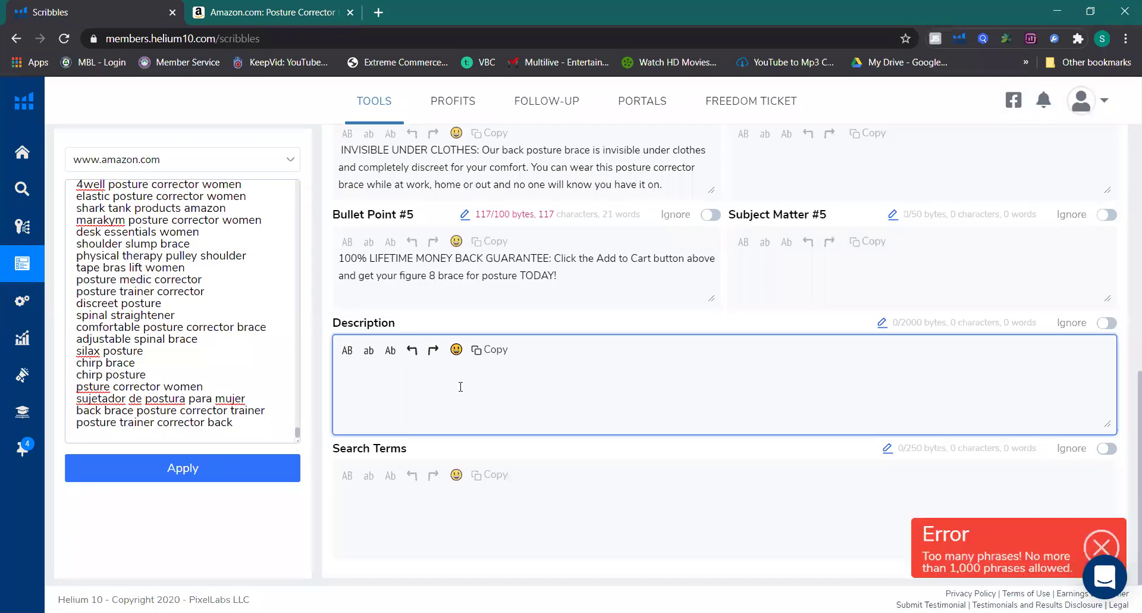
key(ctrl+v)
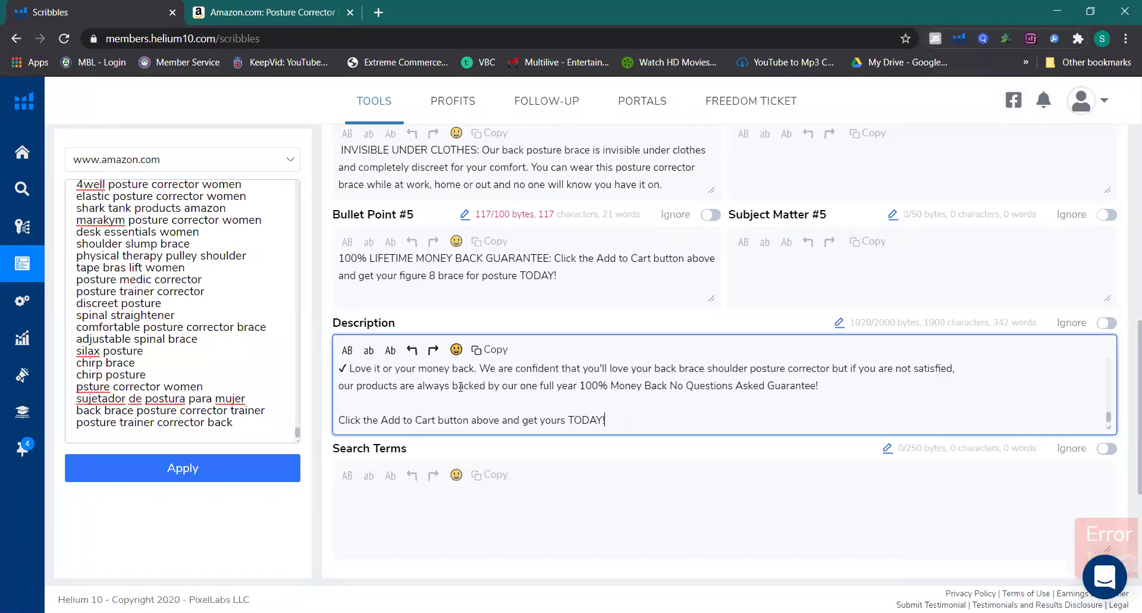
Step: Try to apply the pasted keyword phrases and look back through the phrase list for entries to remove
click(260, 467)
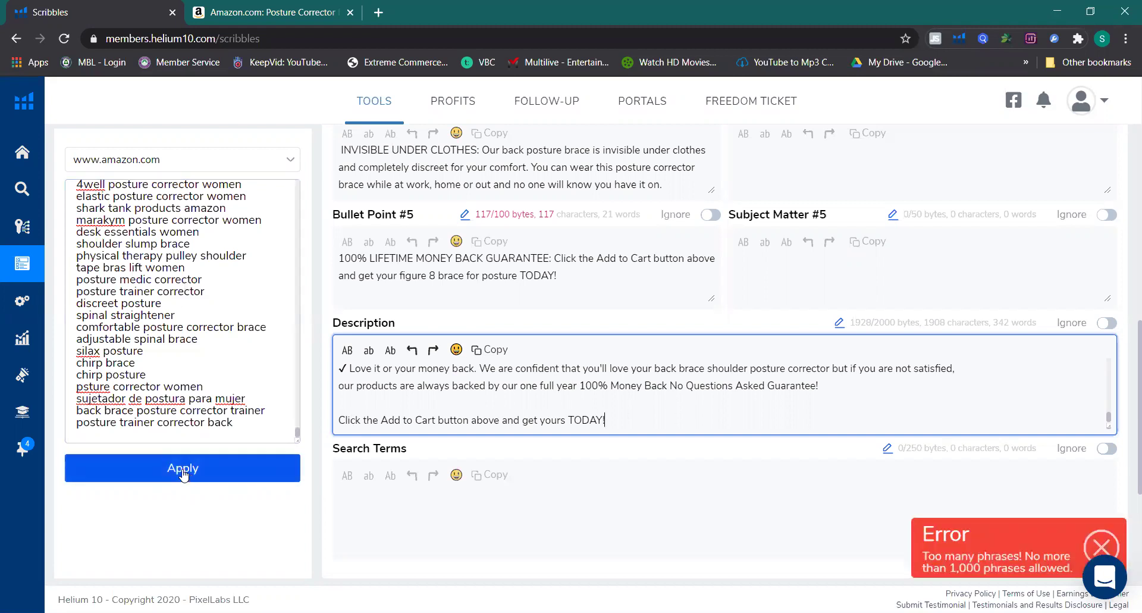
click(210, 479)
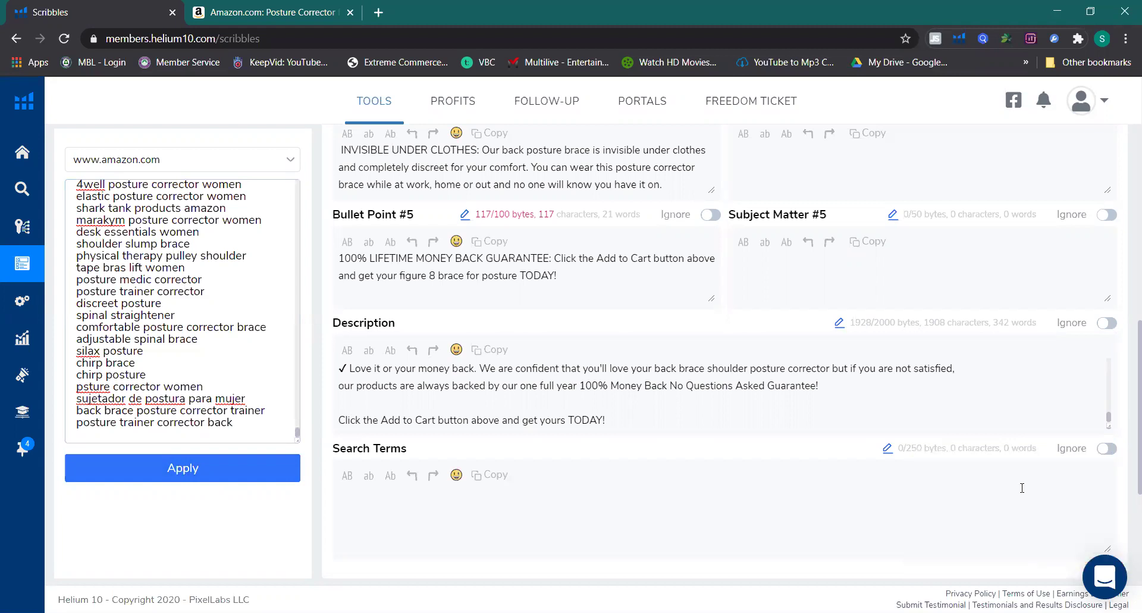
click(259, 364)
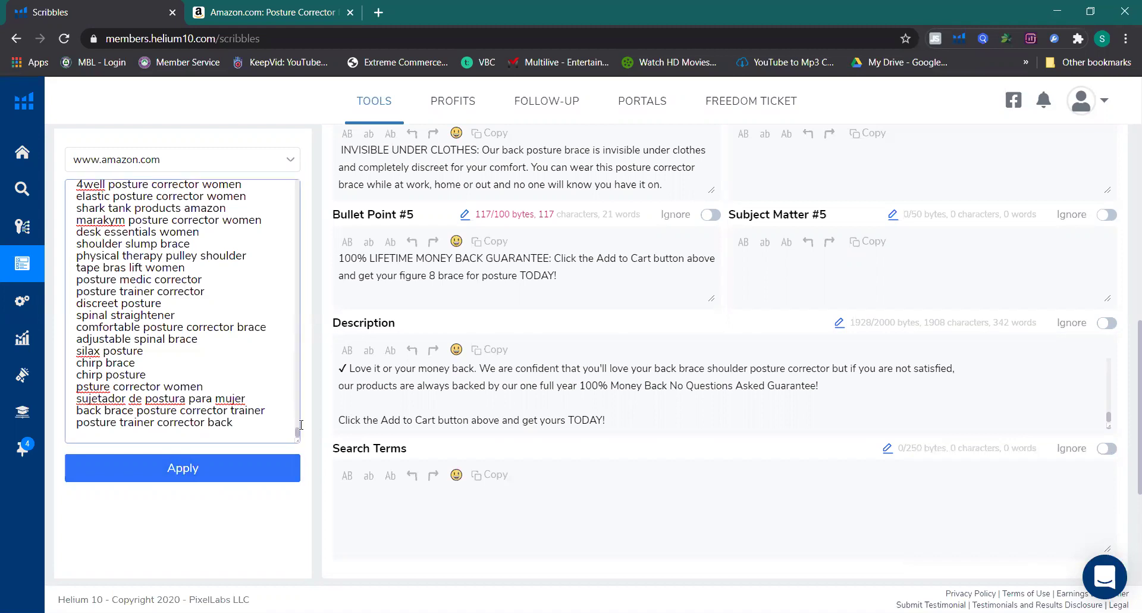
click(184, 374)
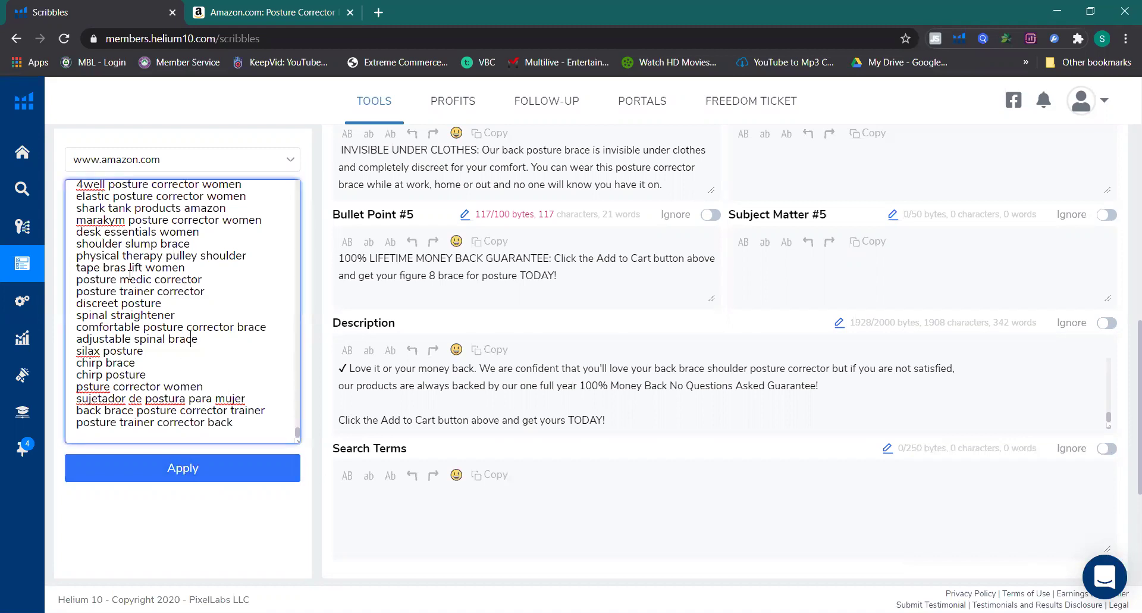
scroll(162, 330, up, 15)
scroll(162, 333, up, 15)
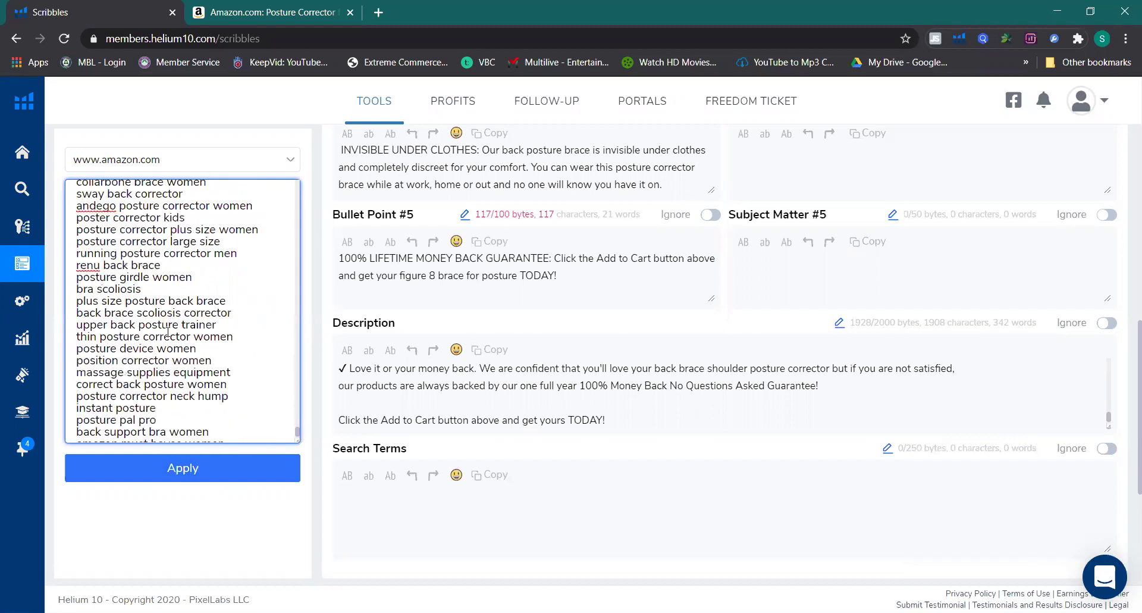
scroll(169, 331, down, 5)
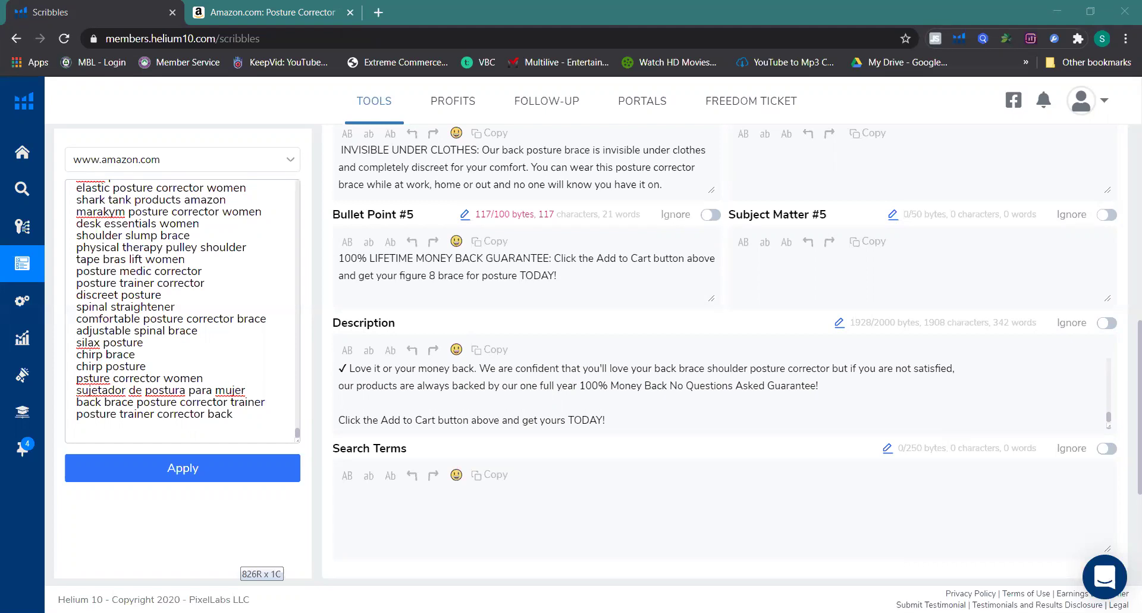
Step: Replace the whole phrase list with the copied keyword list ending in "posrture corrector" and try to apply it
click(154, 439)
key(ctrl+a)
key(ctrl+v)
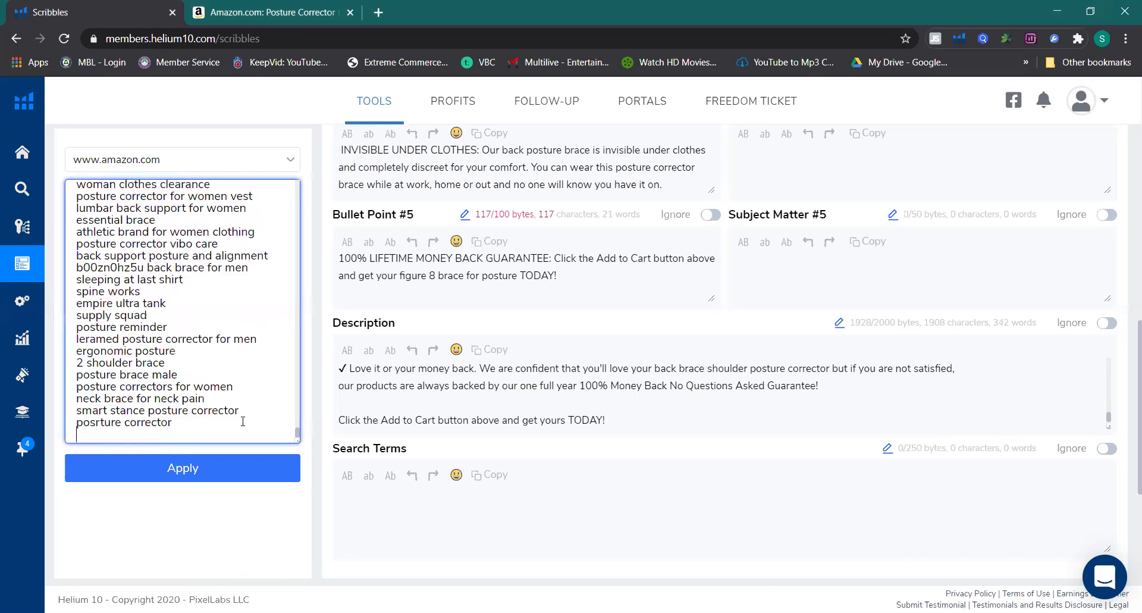
click(174, 469)
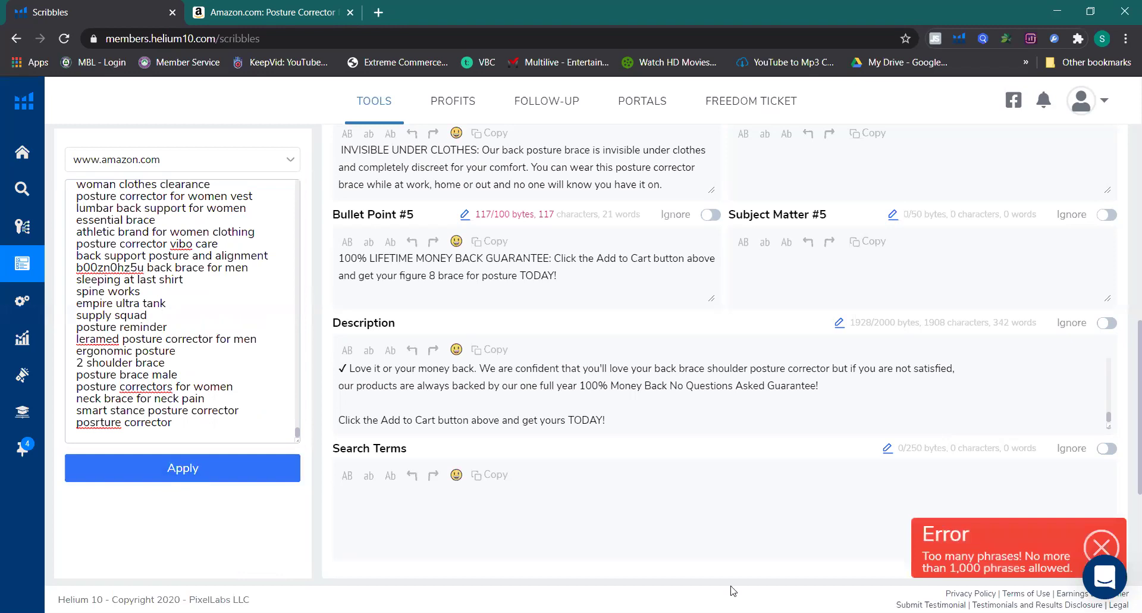
Step: Delete the irrelevant phrases "empire ultra tank" and "supply squad" near the end of the phrase list
click(269, 402)
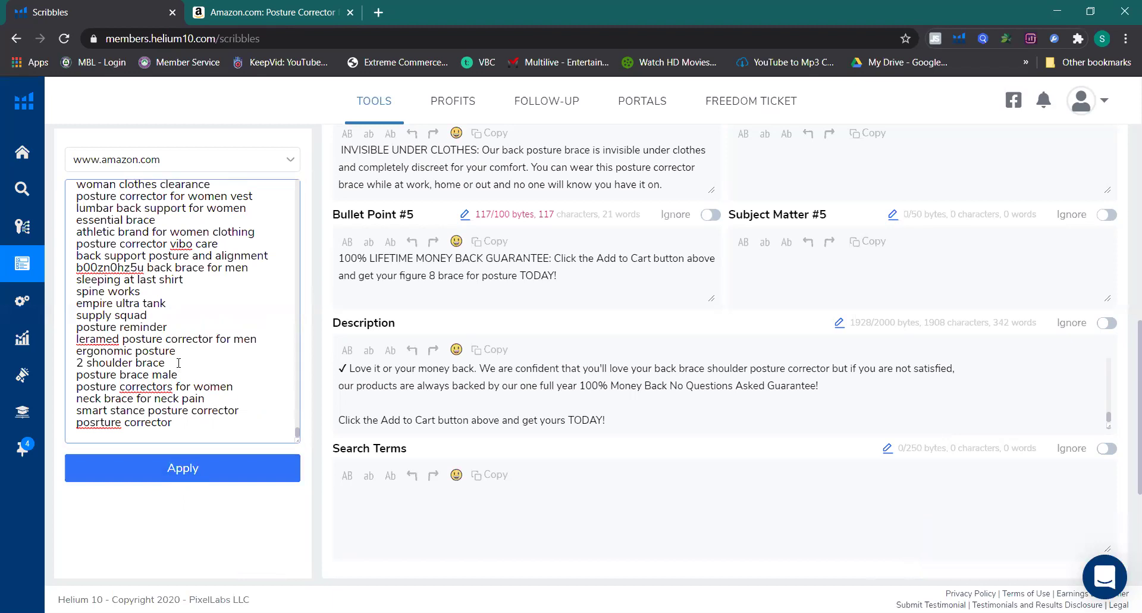
drag(178, 361, 62, 356)
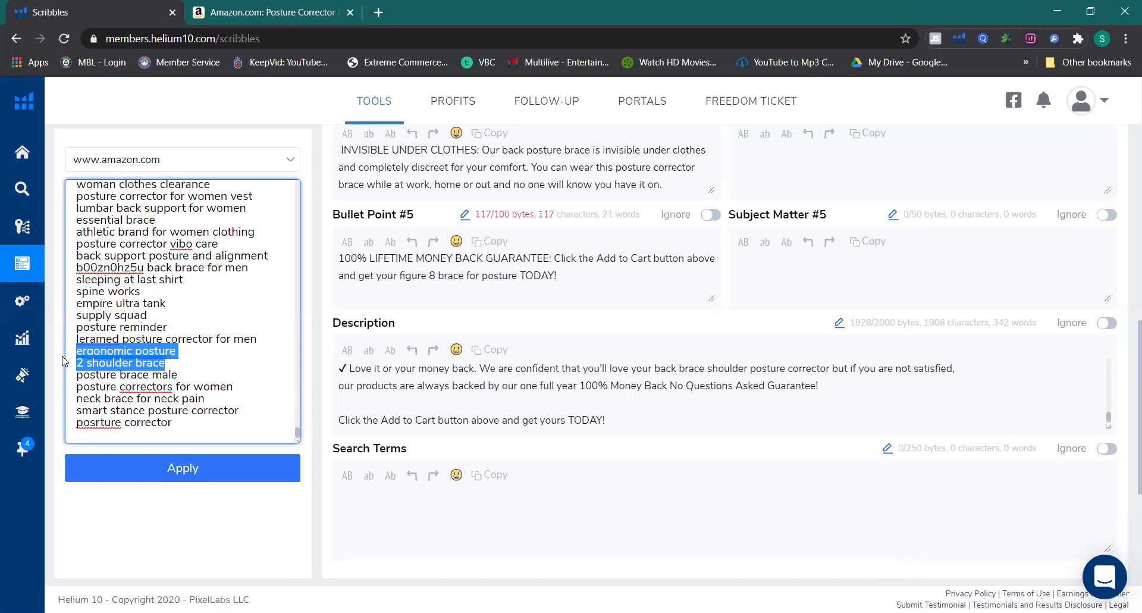
drag(147, 315, 54, 322)
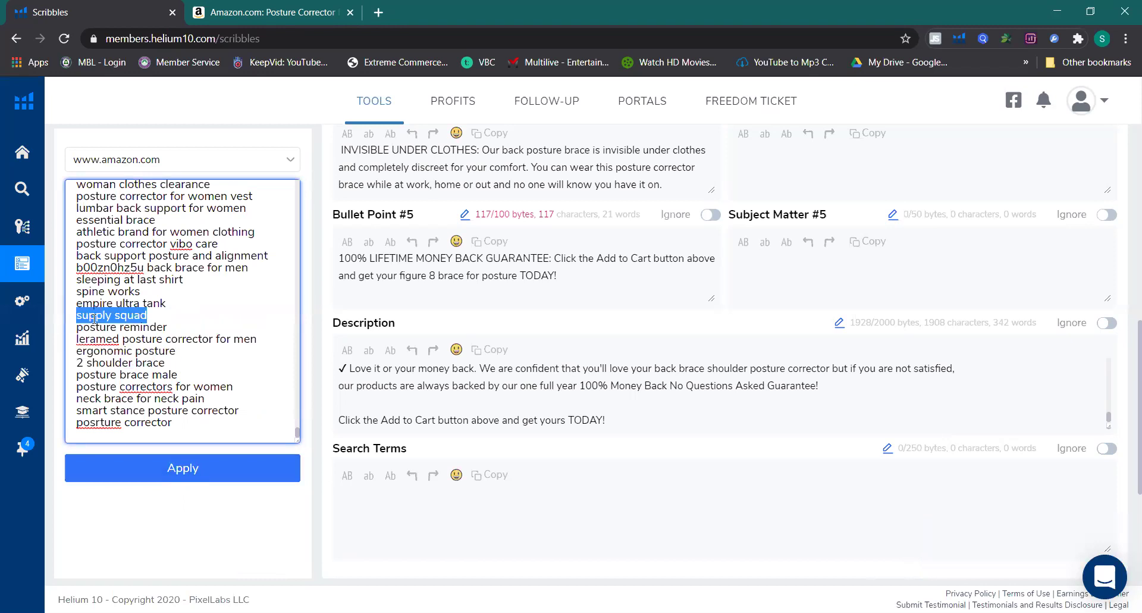
click(173, 319)
drag(148, 315, 76, 305)
click(166, 317)
drag(167, 317, 65, 305)
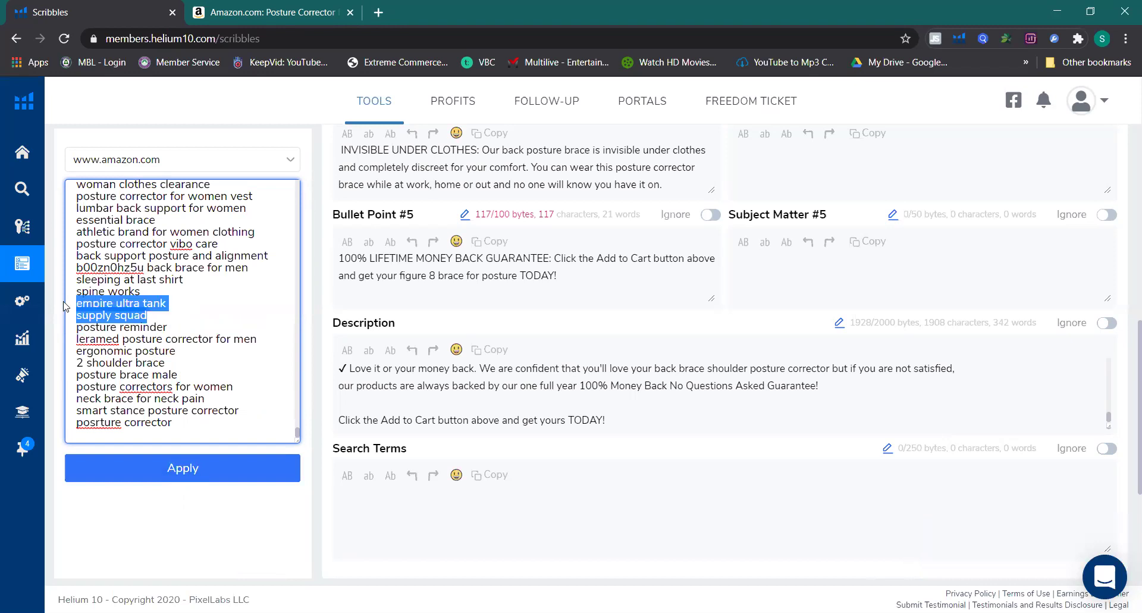
key(BackSpace)
key(BackSpace)
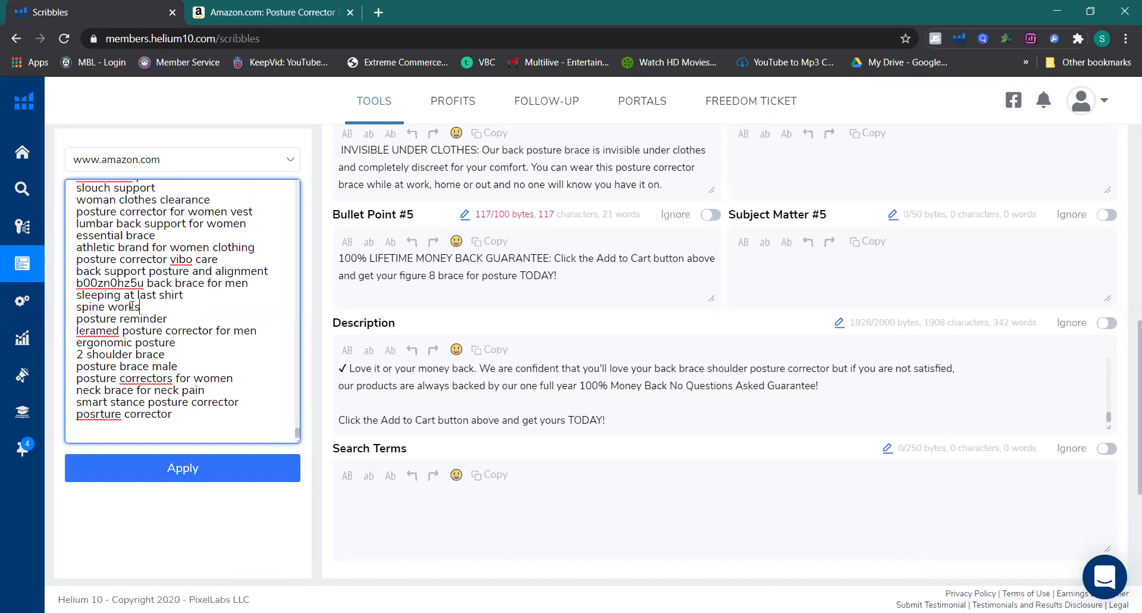
Step: Remove the phrase "sleeping at last shirt" with its blank line and apply the trimmed phrase list
drag(190, 295, 65, 295)
key(BackSpace)
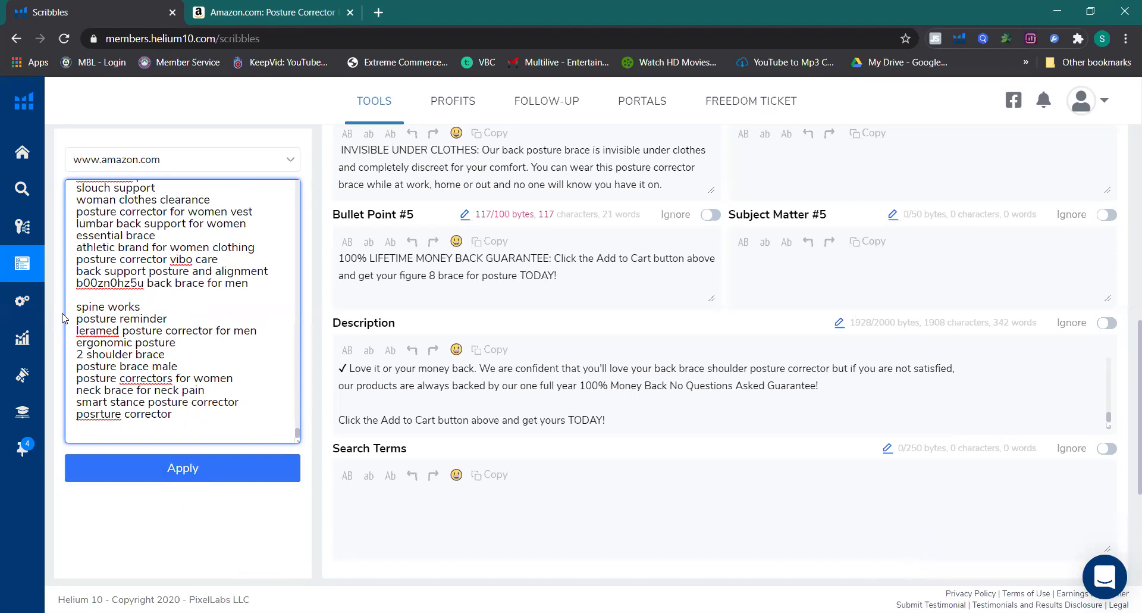
key(BackSpace)
click(179, 475)
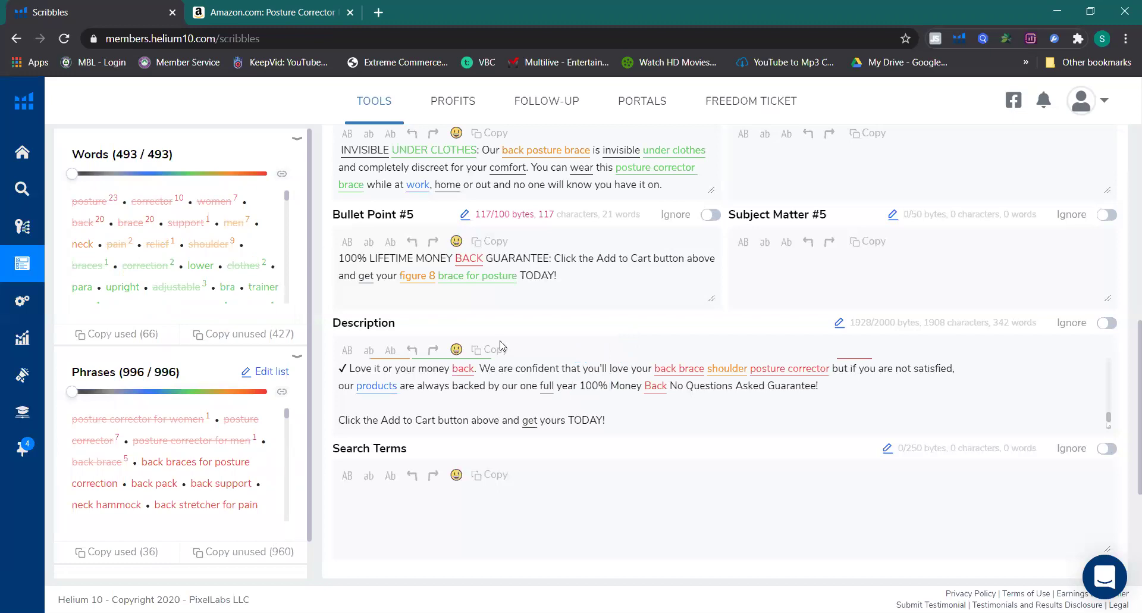
Step: Examine which keywords are highlighted in the bullet points and crossed out in the Words and Phrases lists
scroll(737, 397, up, 6)
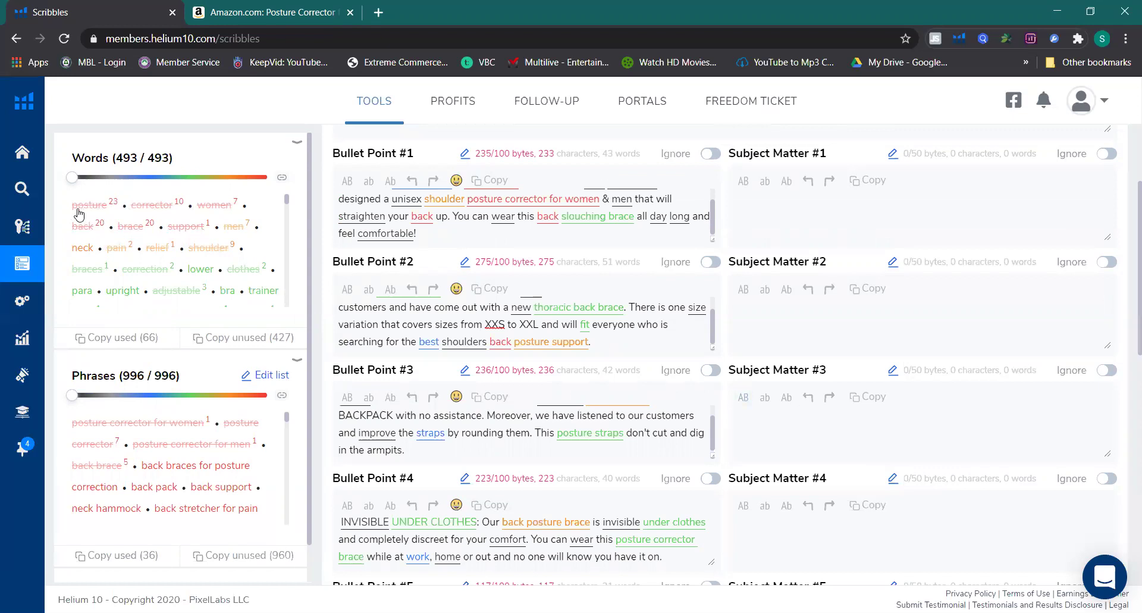
click(497, 216)
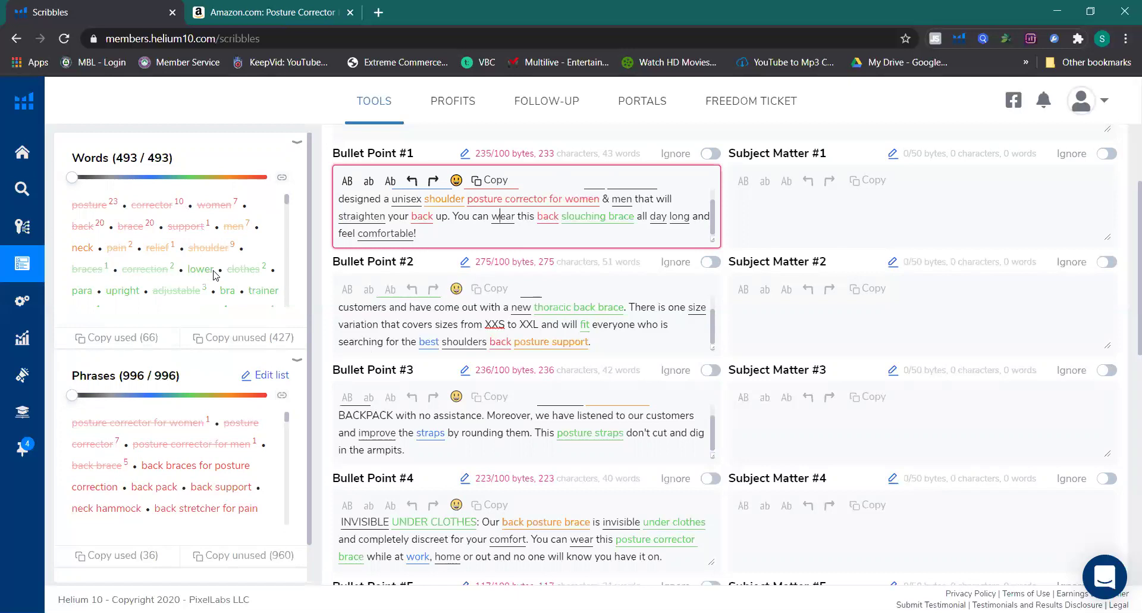
Step: Examine the used and unused keywords in the Words and Phrases lists alongside the bullet points and description
click(195, 275)
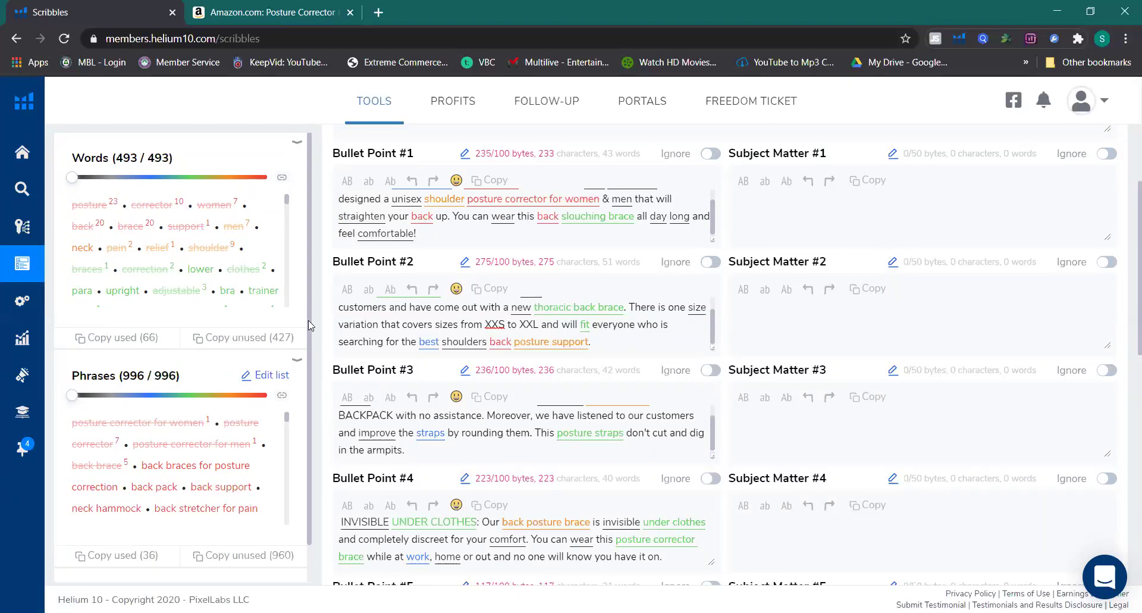
scroll(290, 333, down, 1)
scroll(174, 419, down, 3)
scroll(172, 419, up, 3)
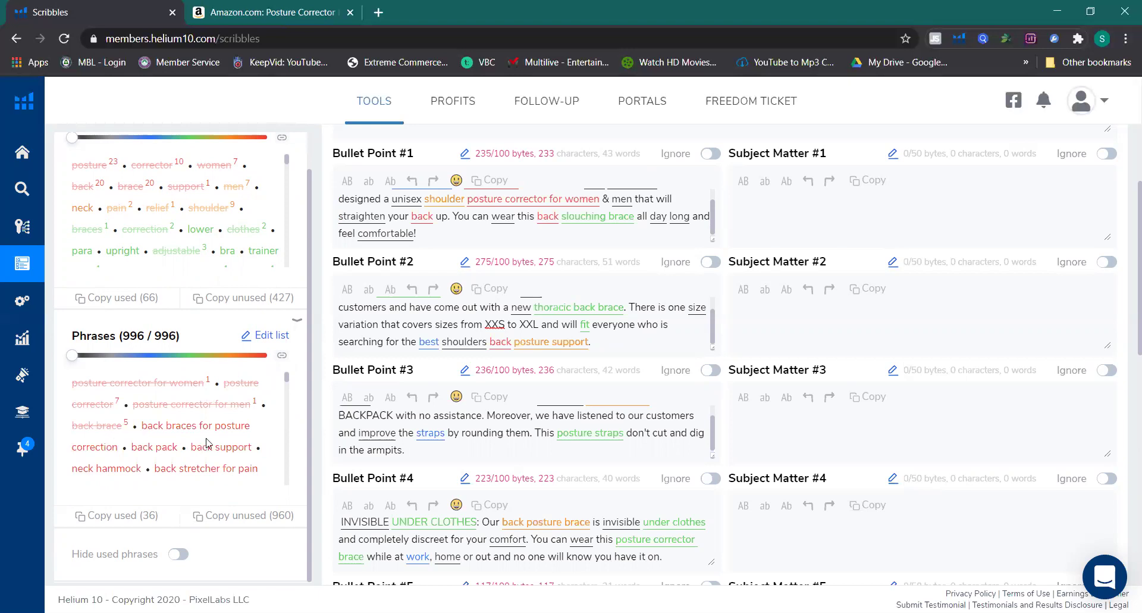
scroll(202, 436, down, 1)
scroll(202, 434, down, 5)
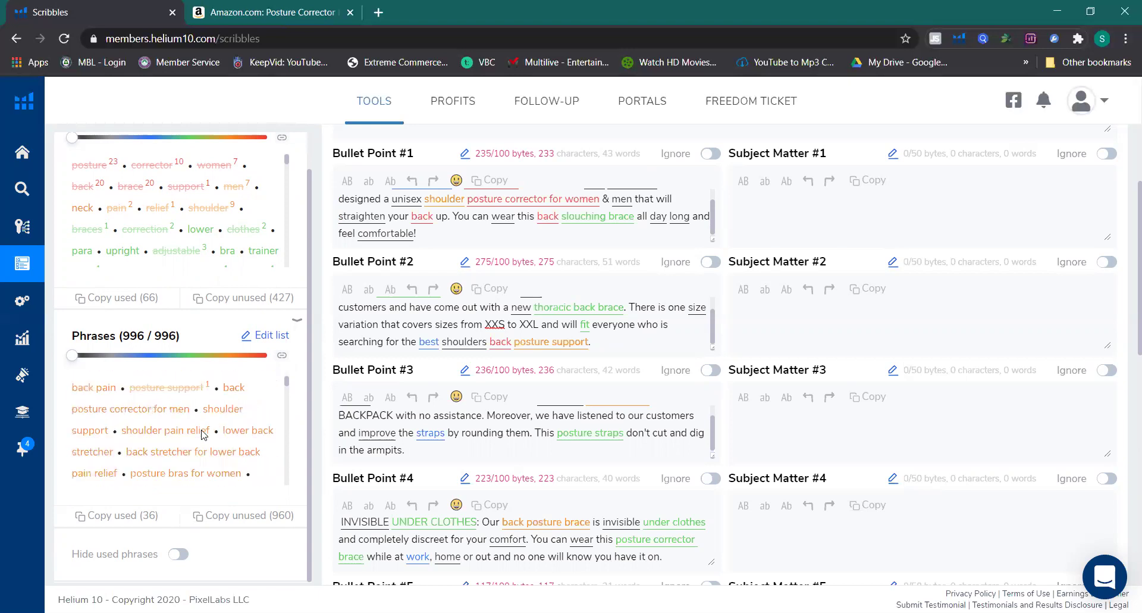
scroll(203, 433, down, 3)
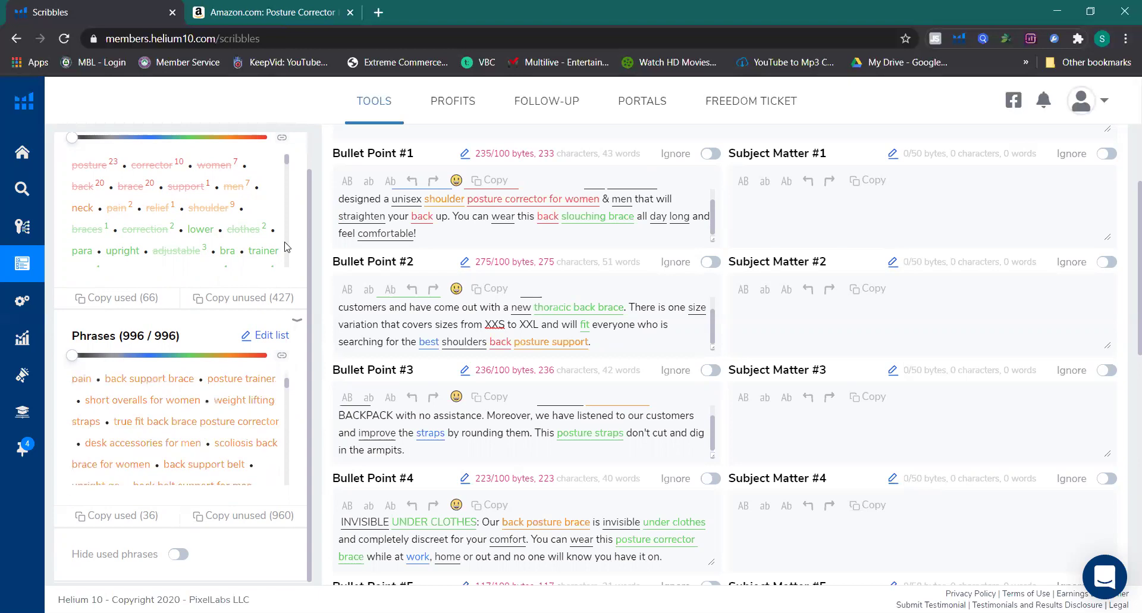
scroll(209, 270, up, 1)
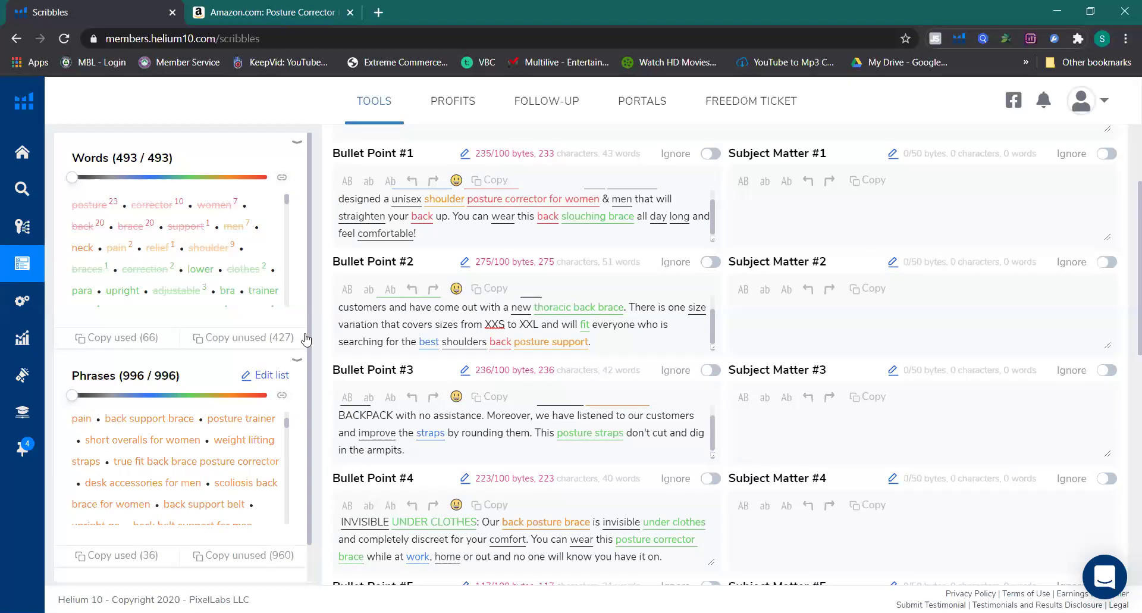
scroll(334, 379, down, 5)
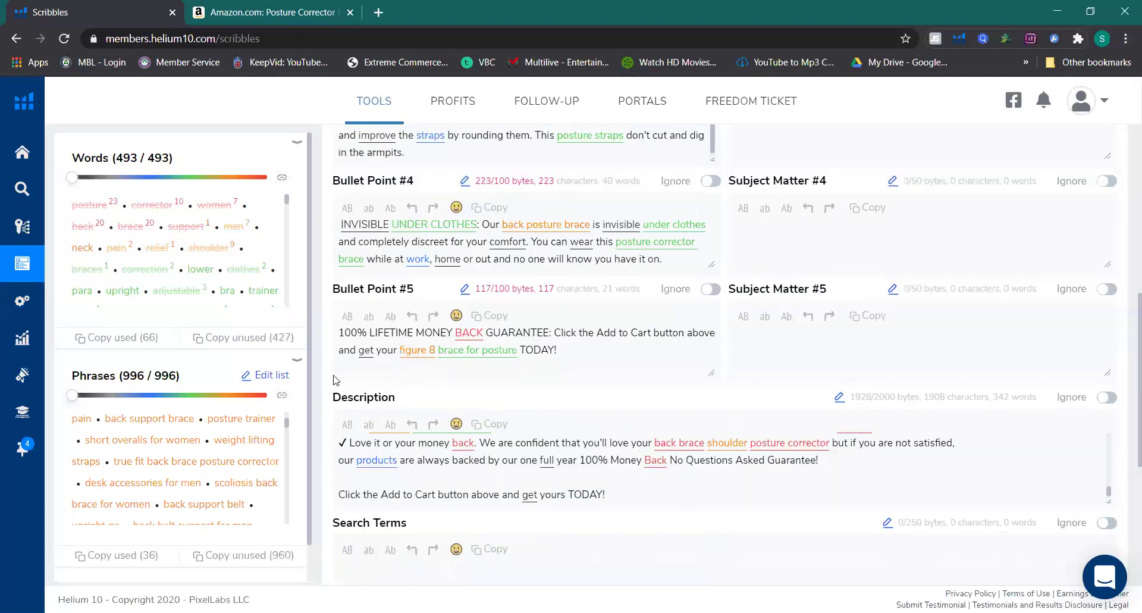
scroll(279, 379, up, 4)
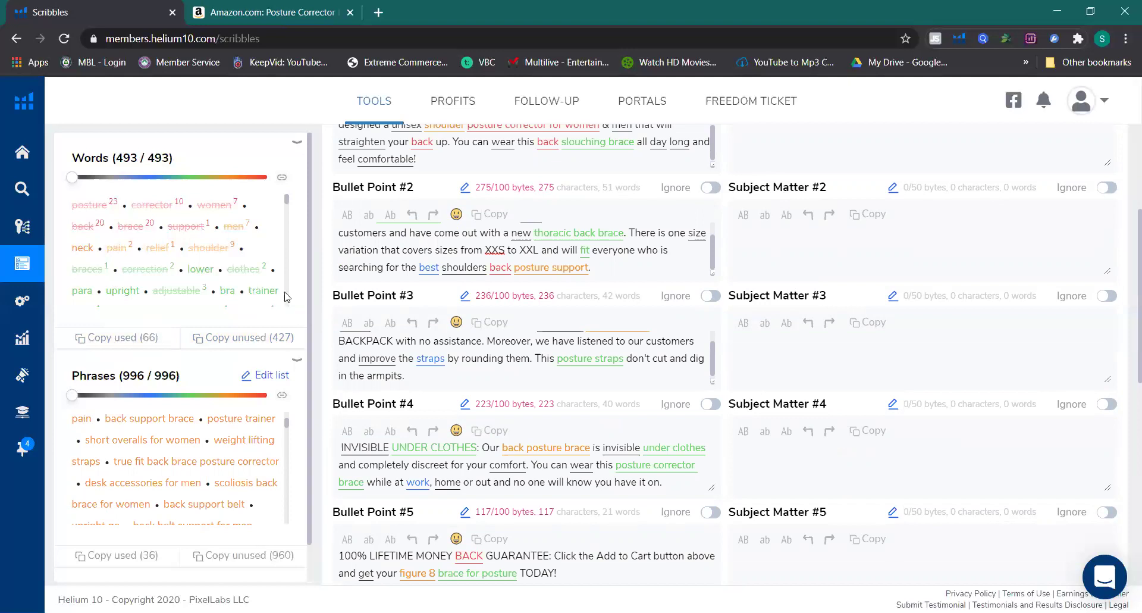
Step: Examine the full Words list, including its low-frequency entries, for relevant keywords not yet used in the listing
click(230, 341)
mouse_move(24, 269)
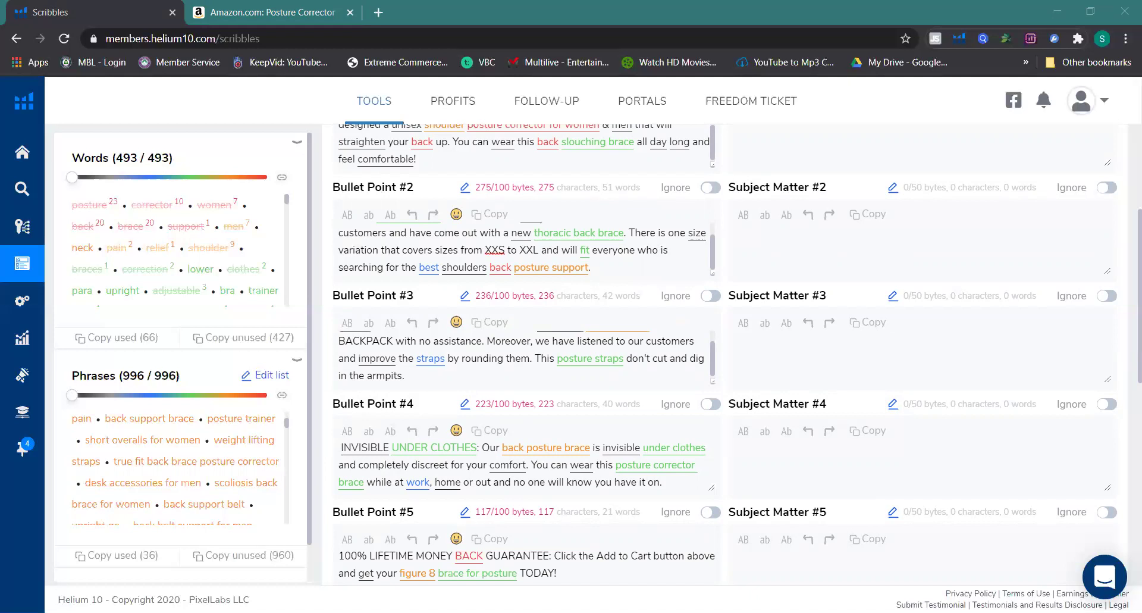
click(345, 408)
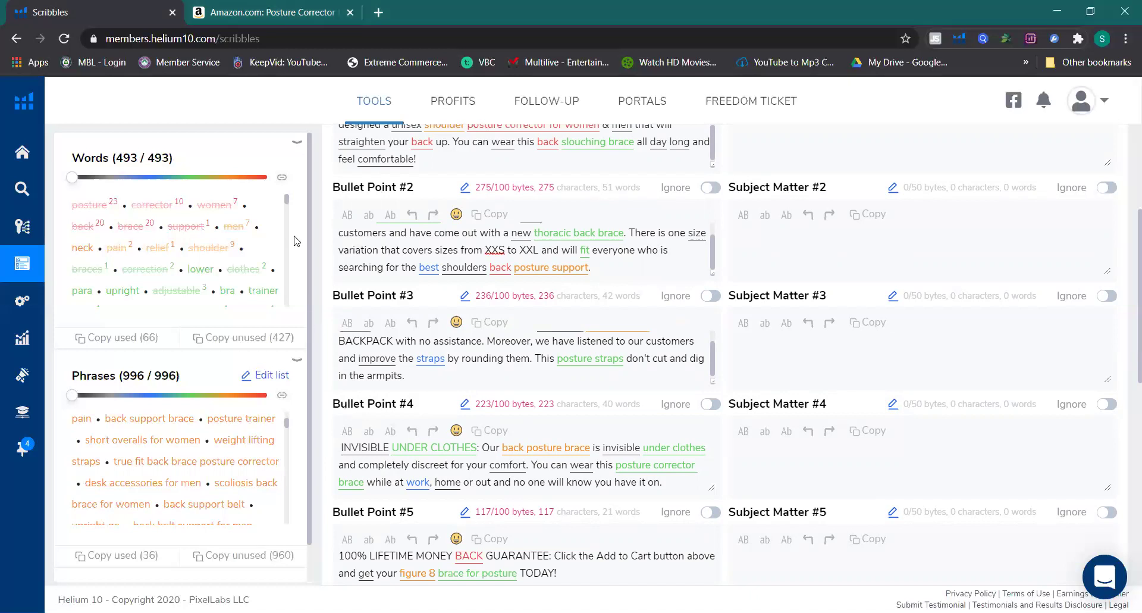
scroll(285, 205, down, 3)
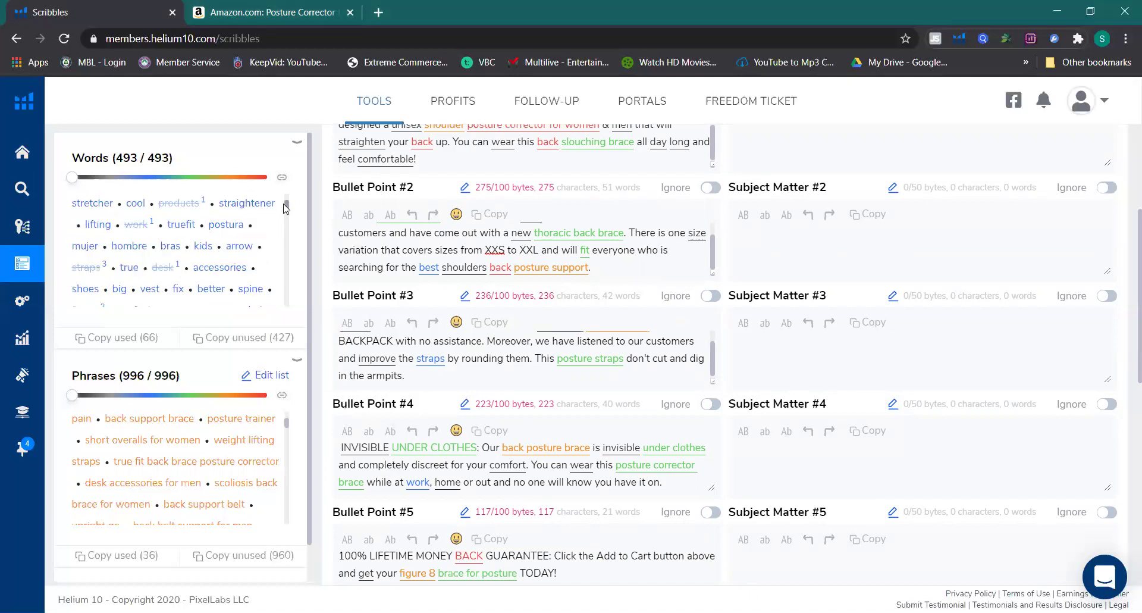
drag(284, 208, 286, 230)
scroll(285, 228, down, 5)
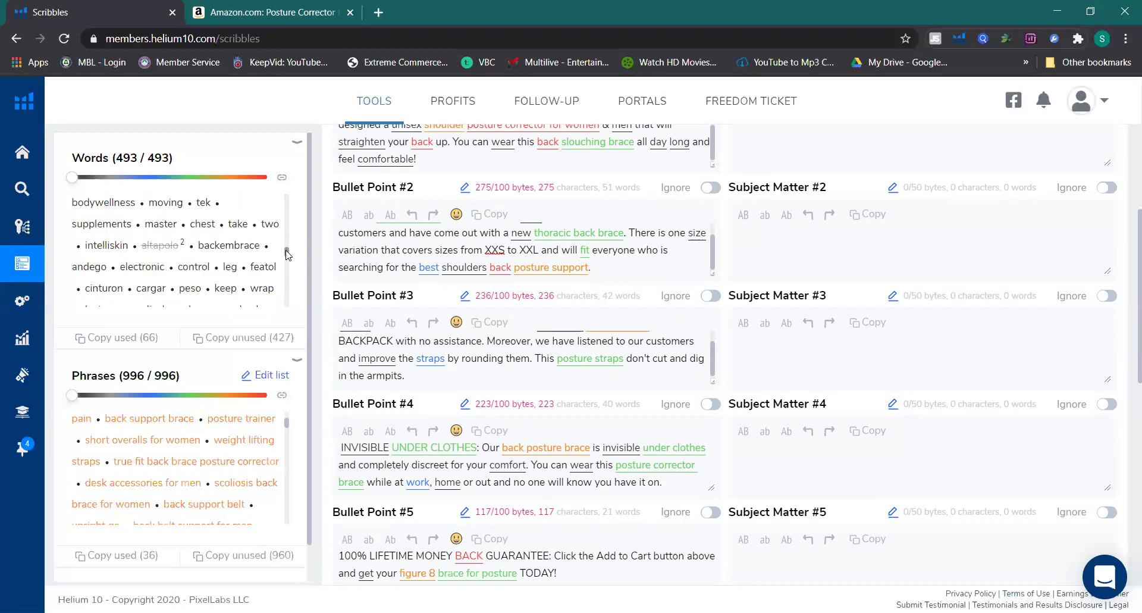
scroll(284, 226, up, 10)
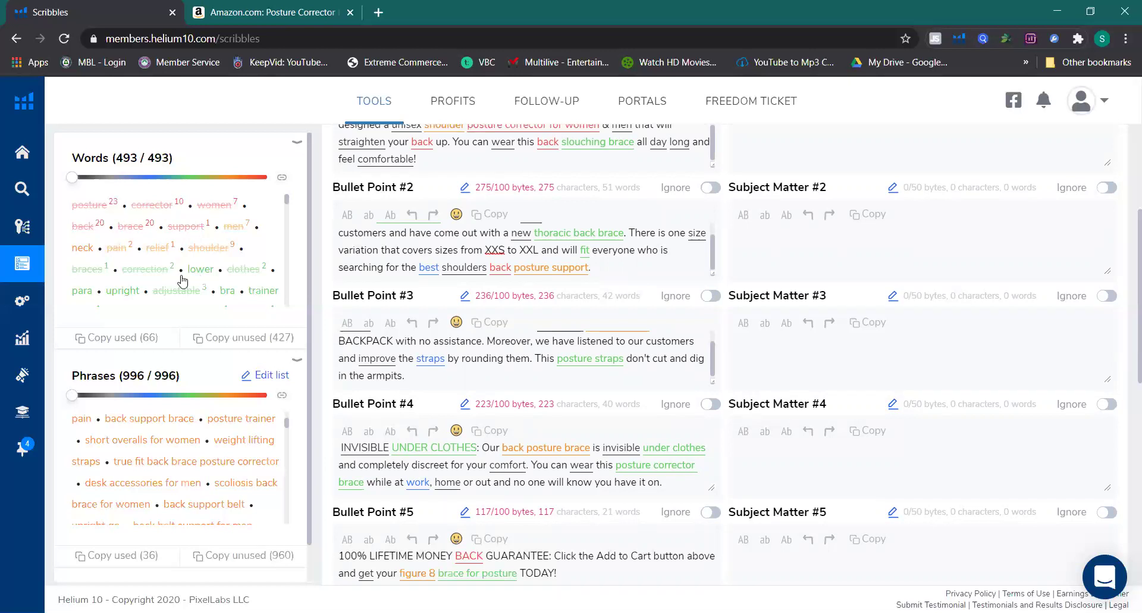
scroll(180, 277, down, 5)
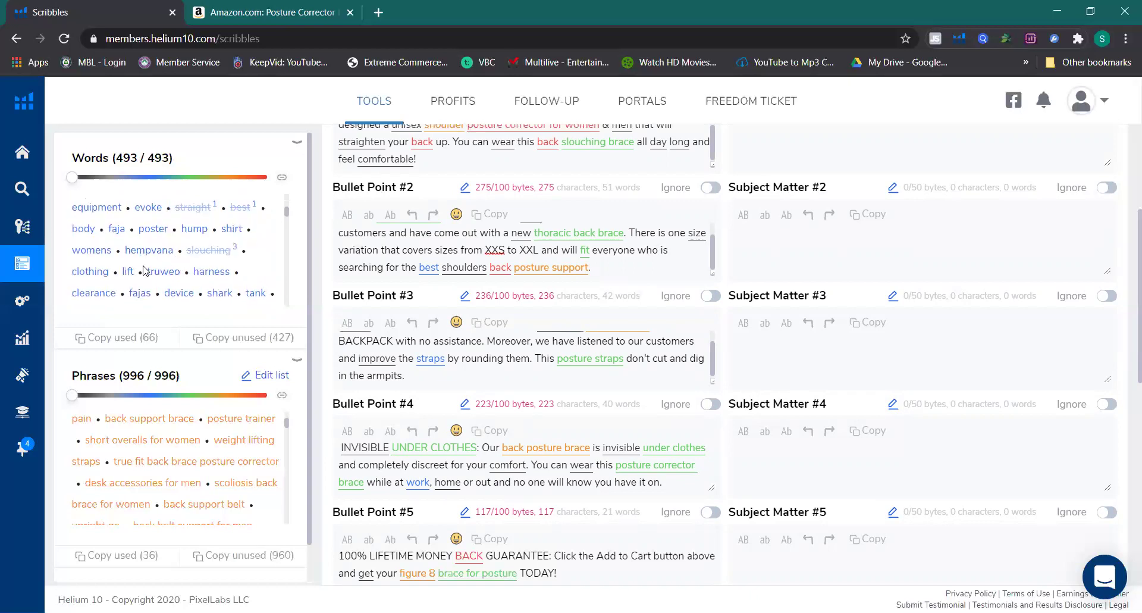
scroll(158, 277, down, 1)
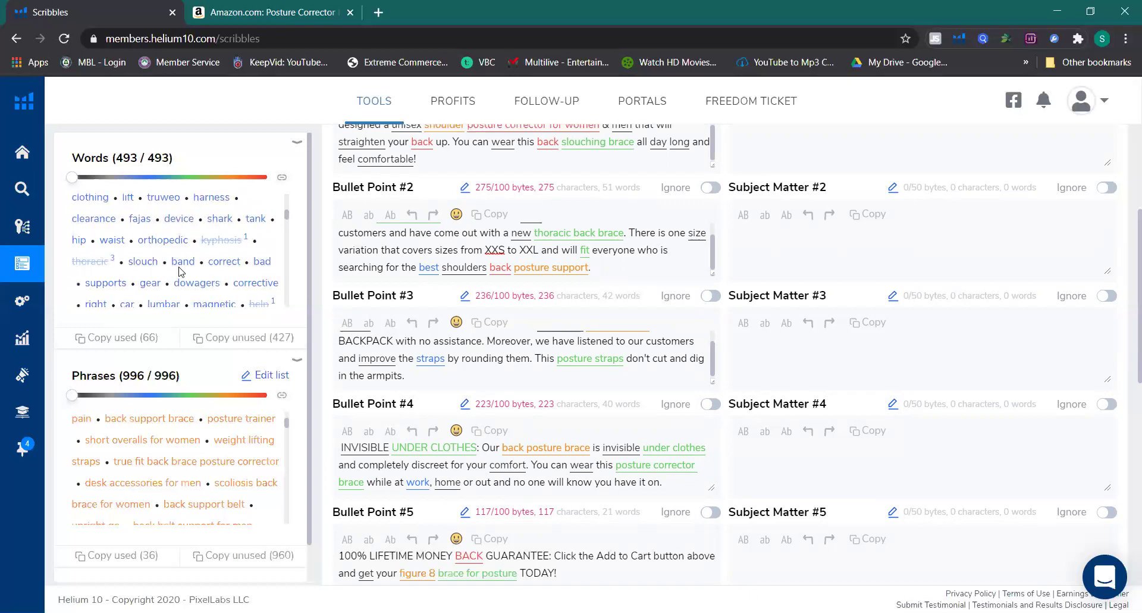
scroll(201, 288, down, 1)
scroll(200, 287, down, 5)
scroll(201, 287, up, 7)
Step: Open the Frankenstein keyword processor in a new tab and paste the copied keyword list as the original keywords
mouse_move(22, 272)
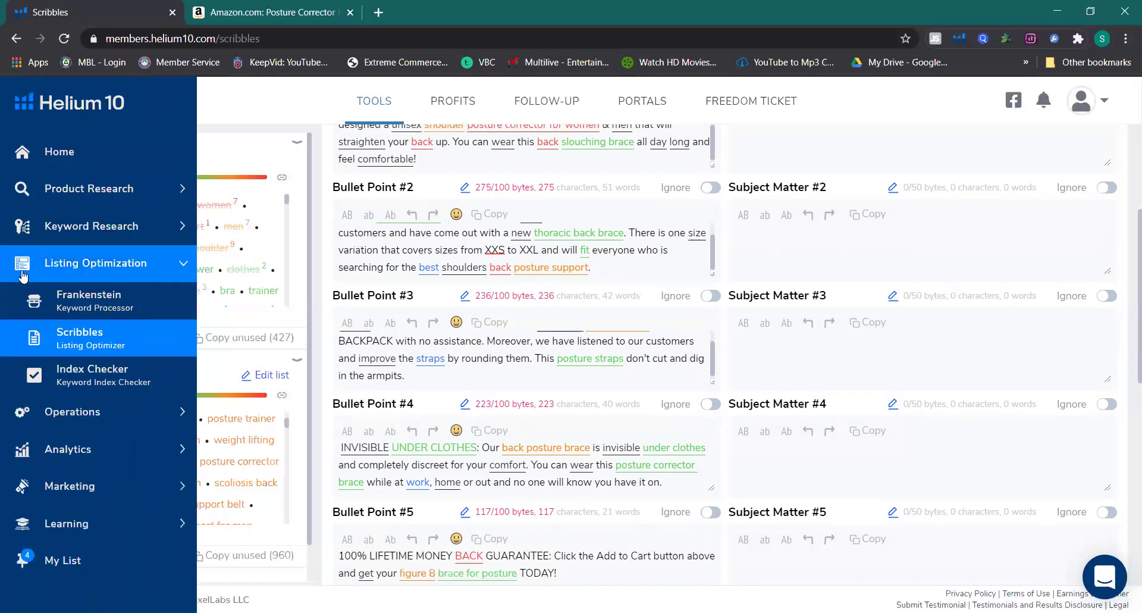
right_click(85, 300)
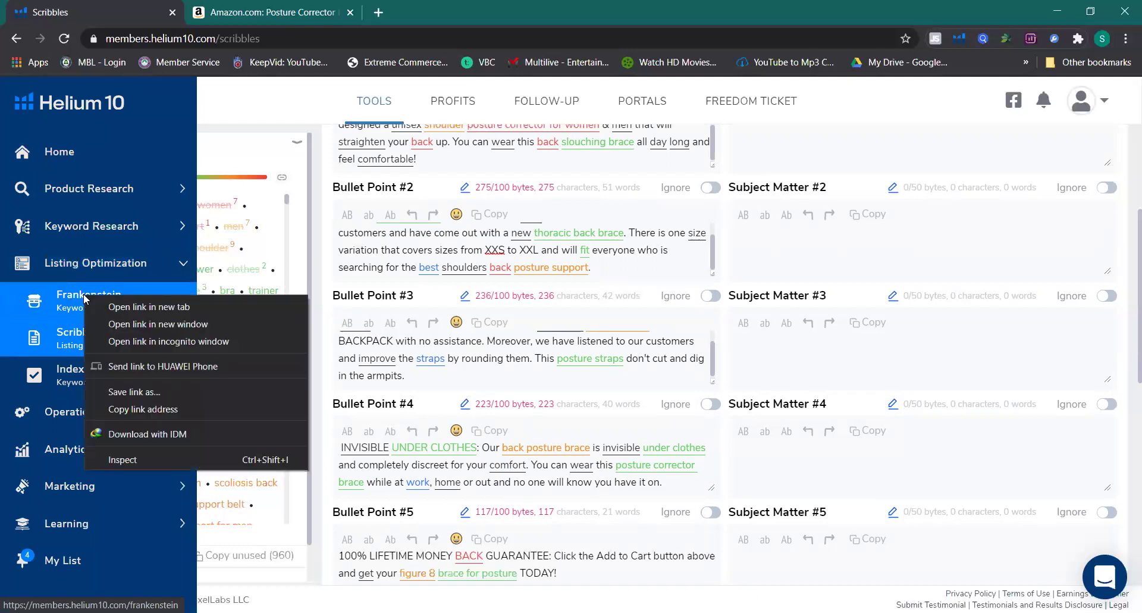
click(123, 311)
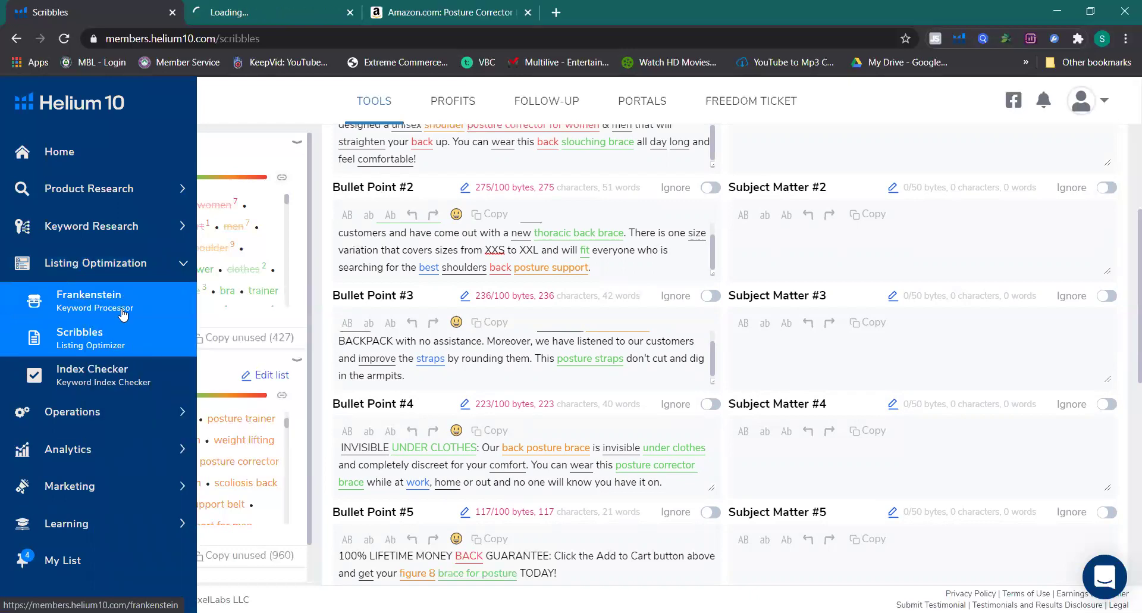
click(266, 5)
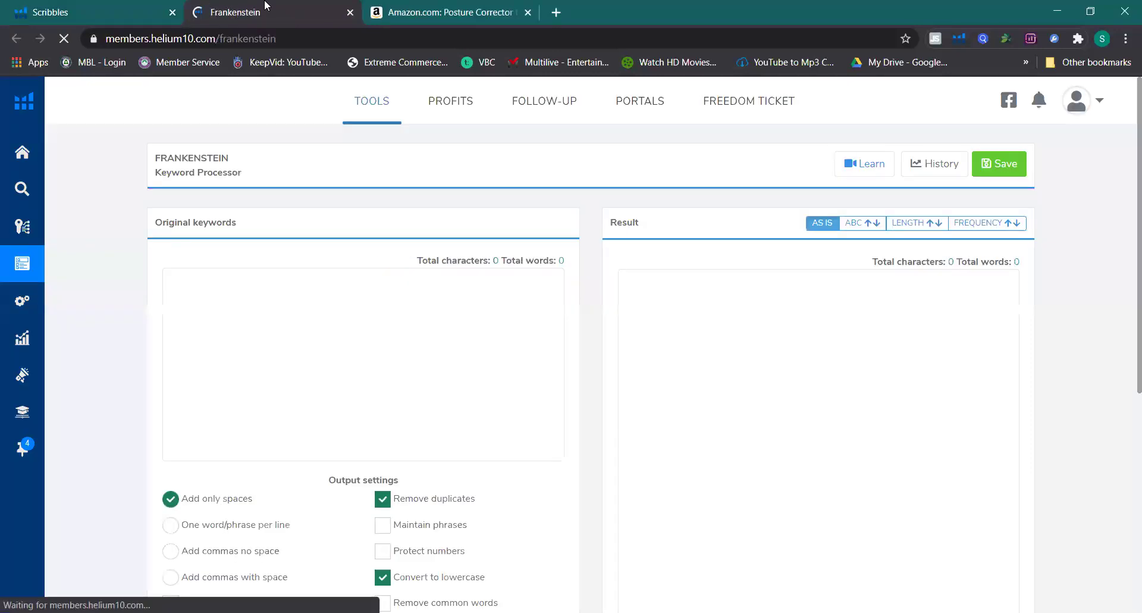
click(100, 9)
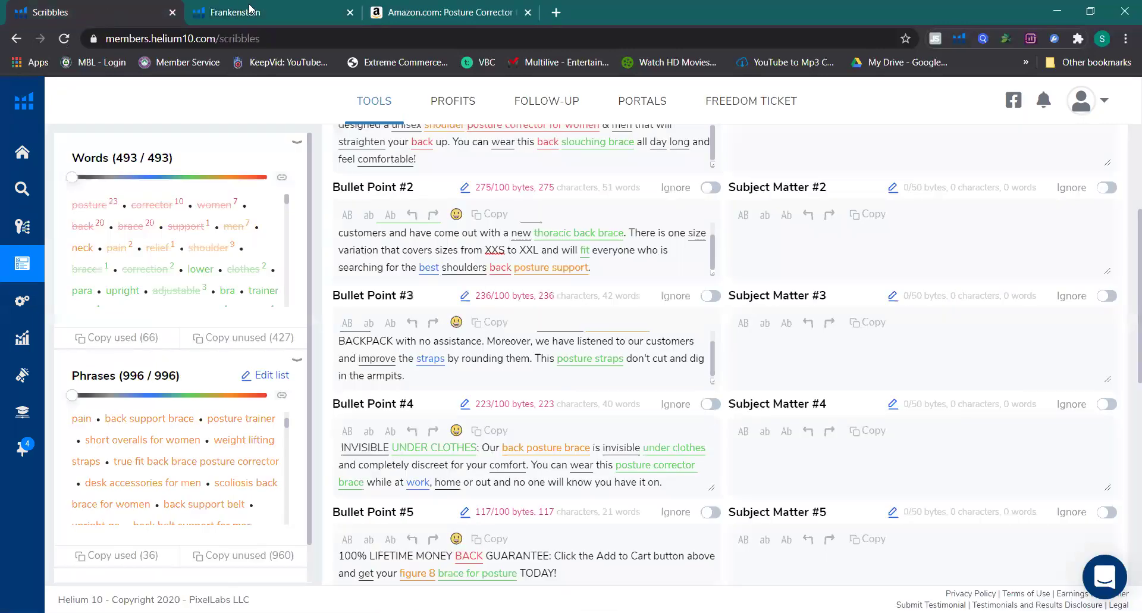
key(ctrl+Tab)
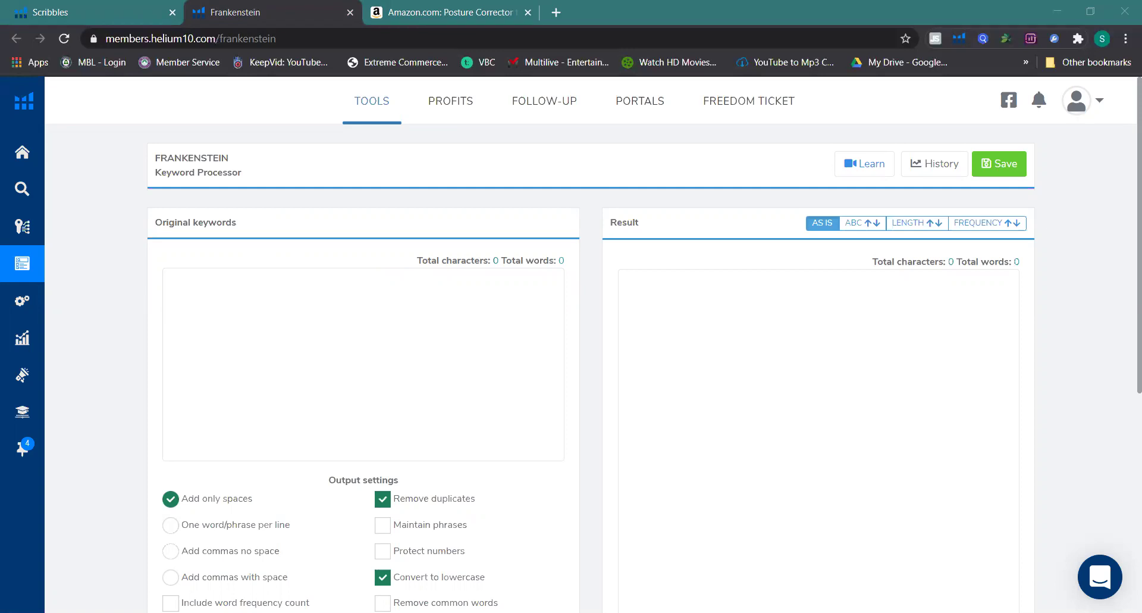
click(282, 349)
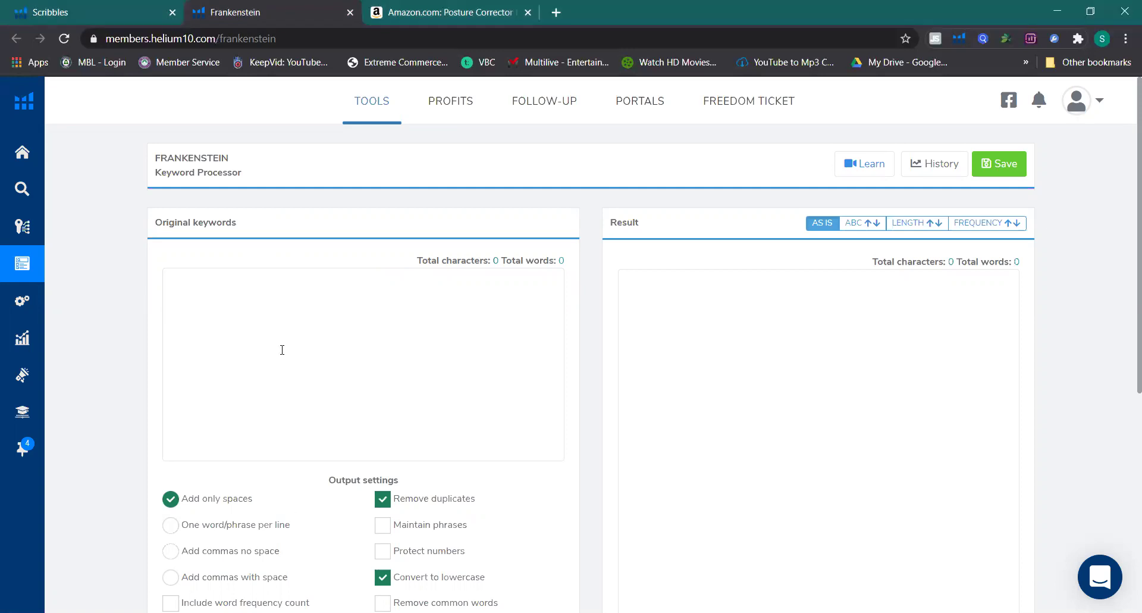
key(ctrl+v)
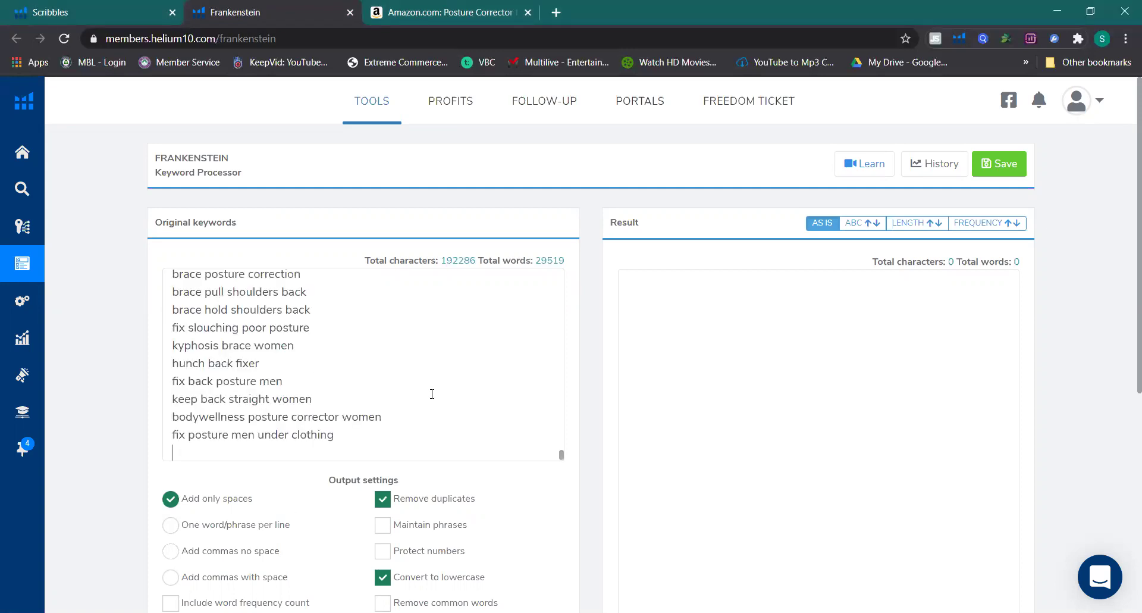
Step: Set the Frankenstein output to also remove common words and single letters from the pasted keywords
scroll(512, 516, down, 3)
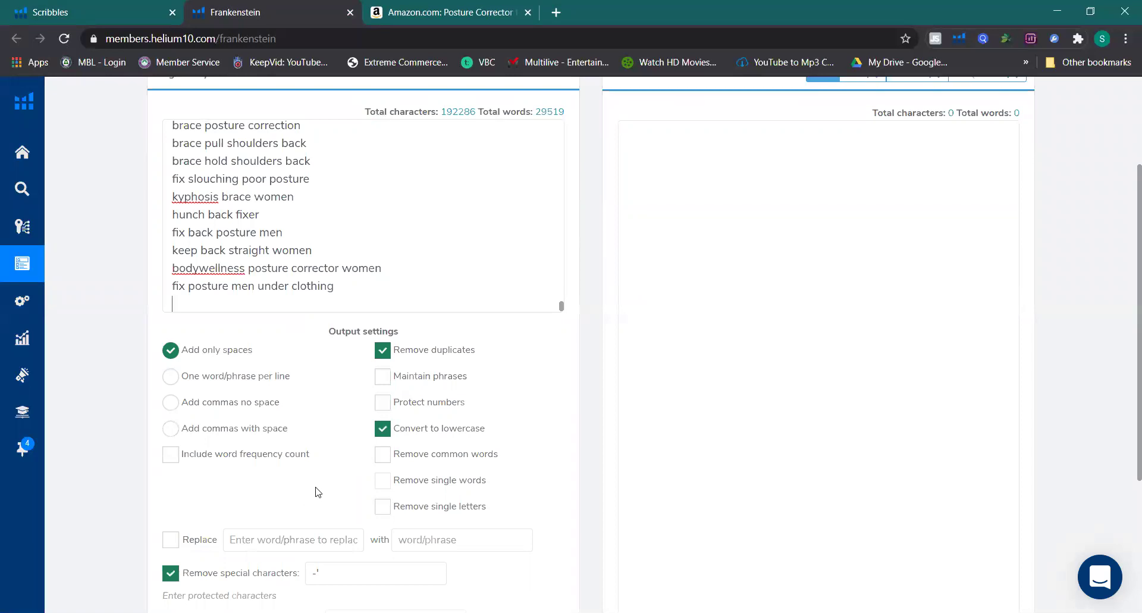
scroll(494, 488, down, 1)
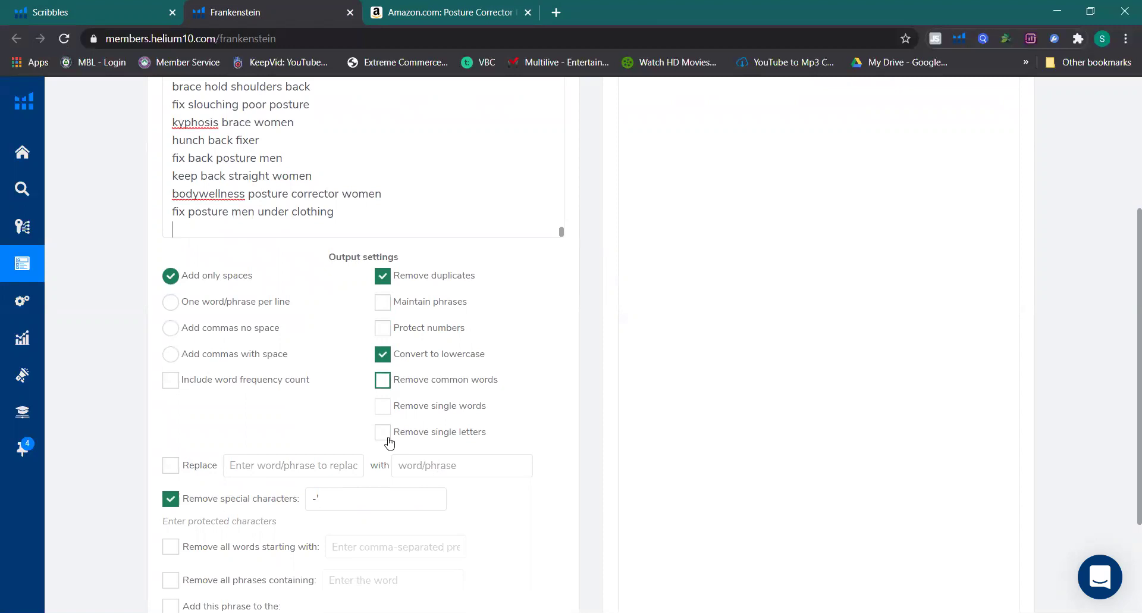
click(382, 384)
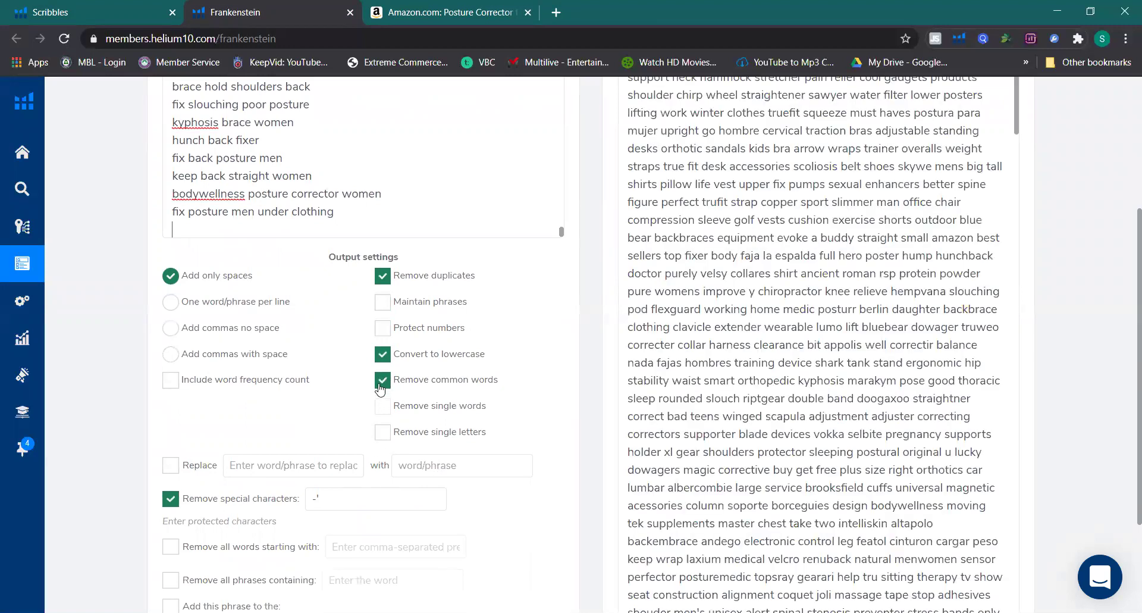
click(381, 432)
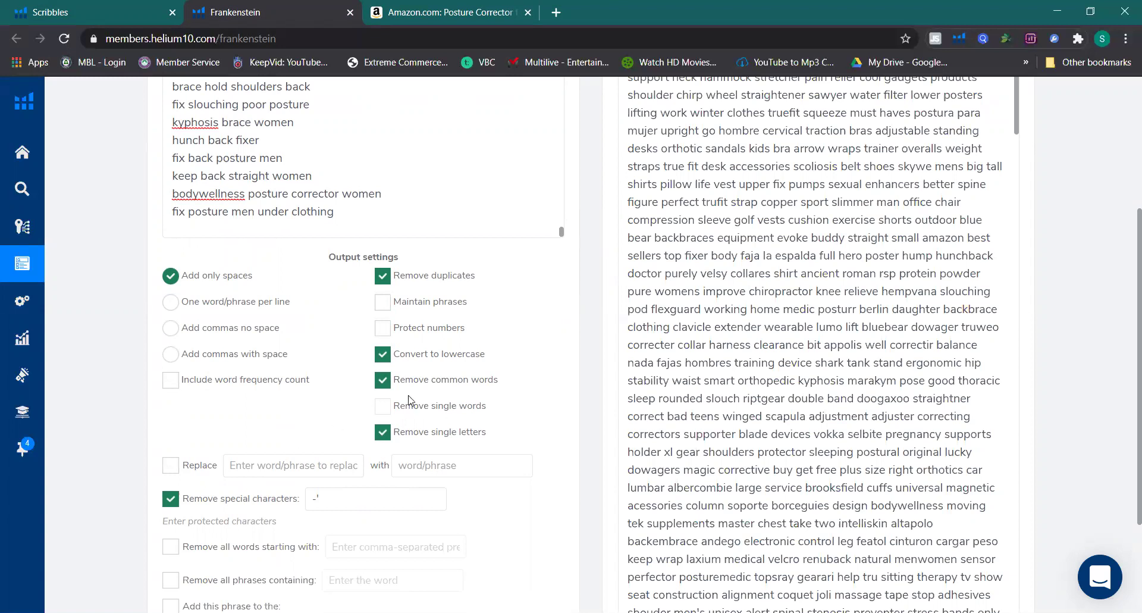
scroll(511, 396, down, 1)
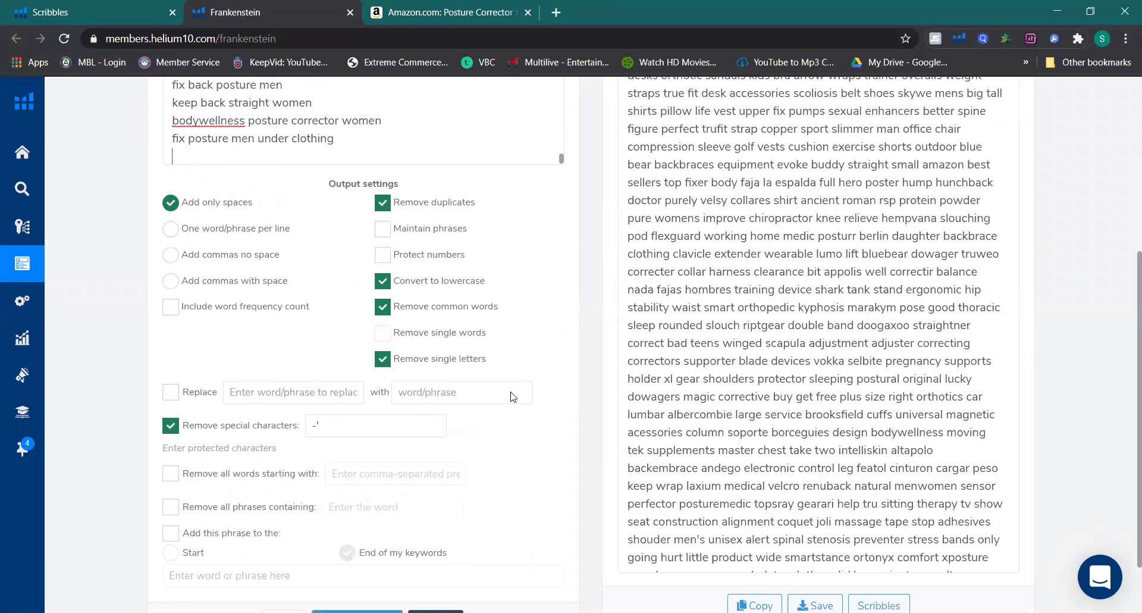
scroll(511, 393, up, 4)
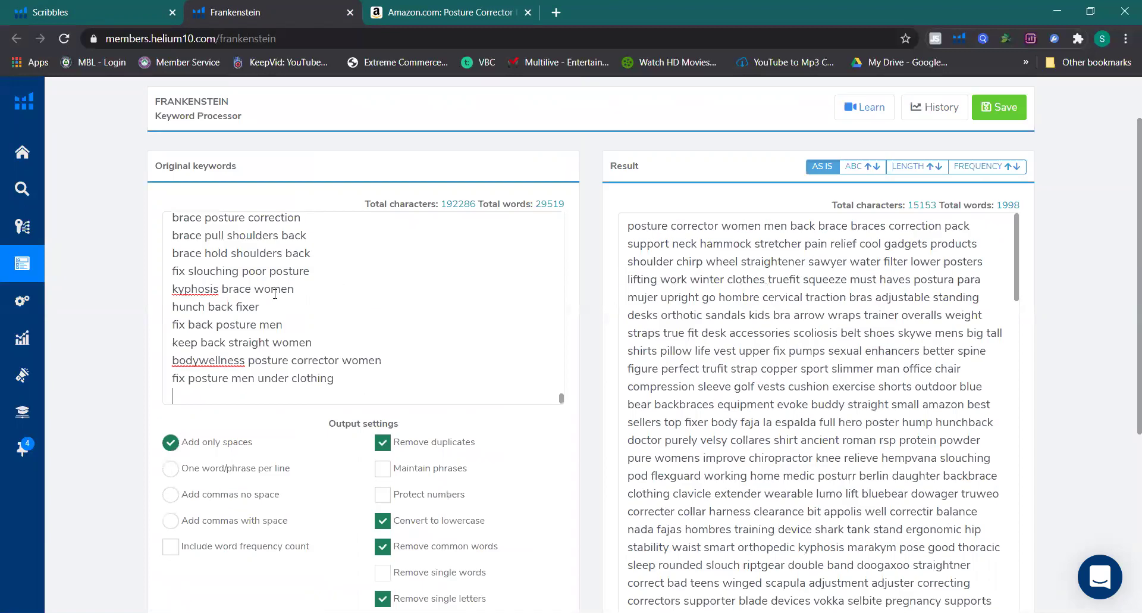
scroll(775, 346, up, 1)
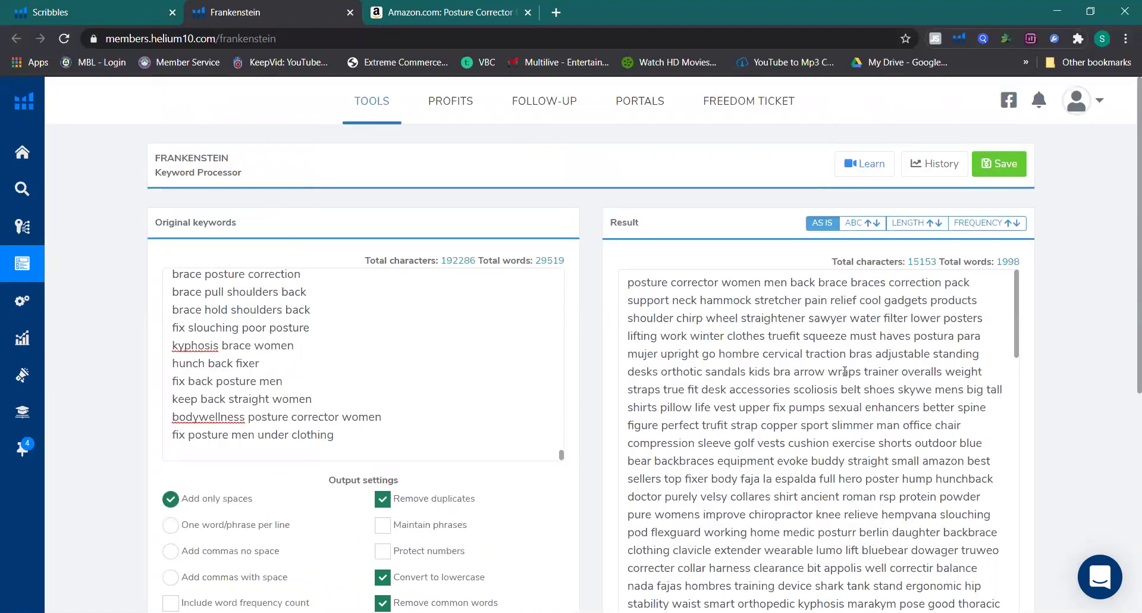
Step: Sort the processed keywords by frequency in both directions, ending with the most frequent words first
click(861, 386)
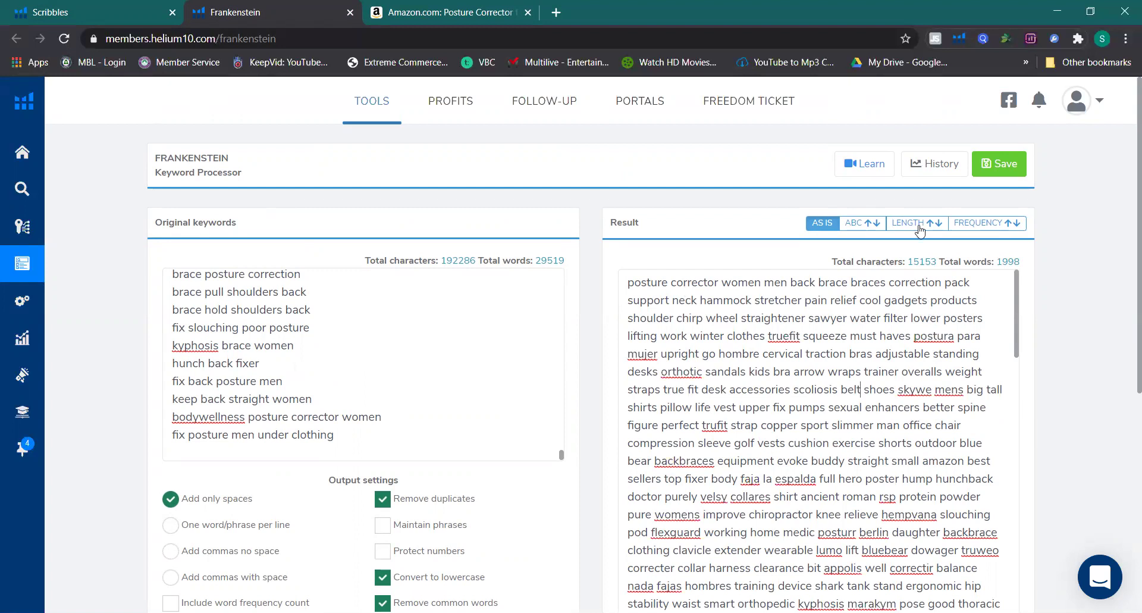
click(1007, 227)
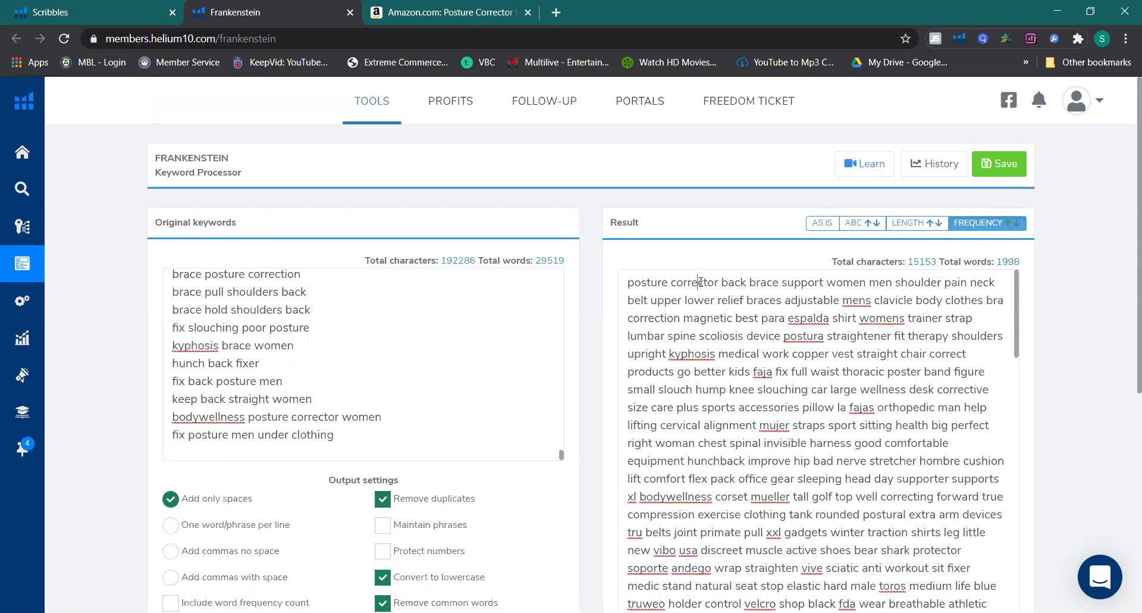
click(728, 282)
click(1017, 228)
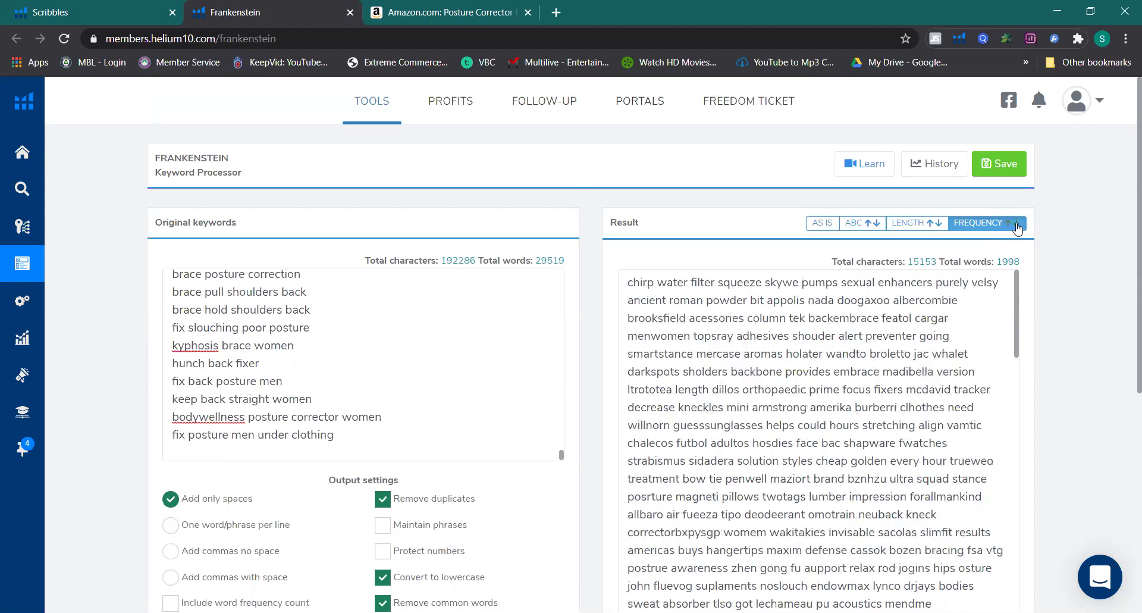
click(641, 285)
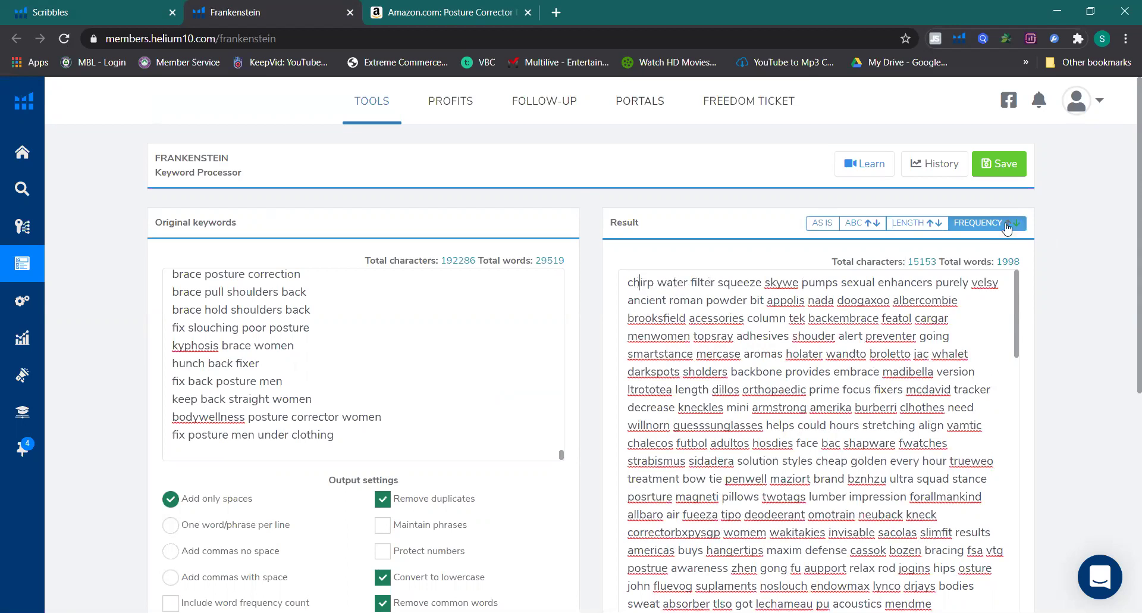
click(1006, 227)
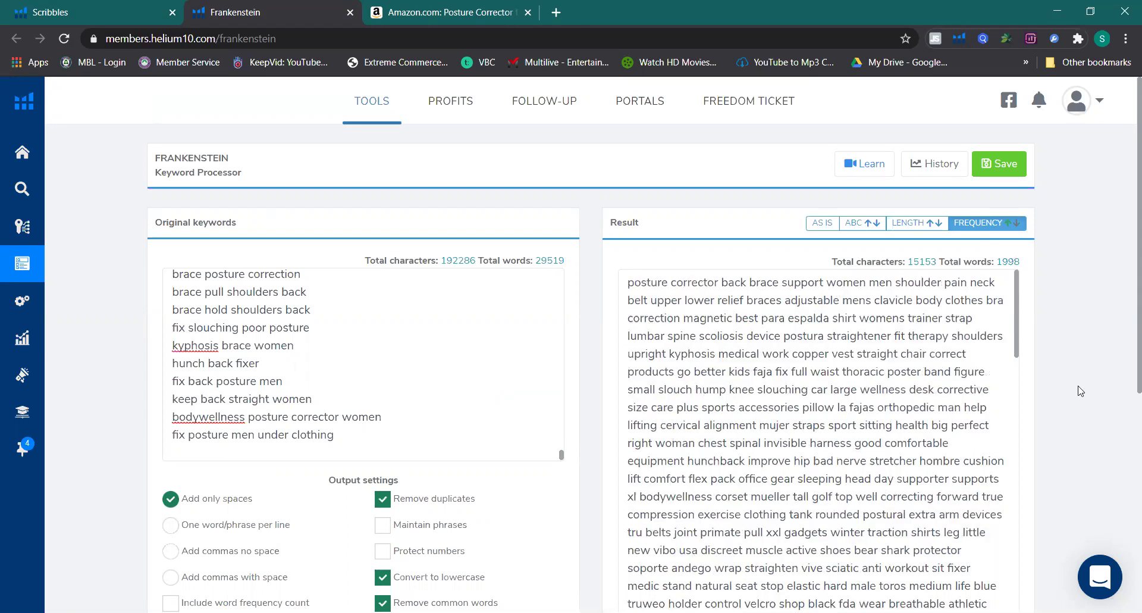
scroll(1080, 390, down, 1)
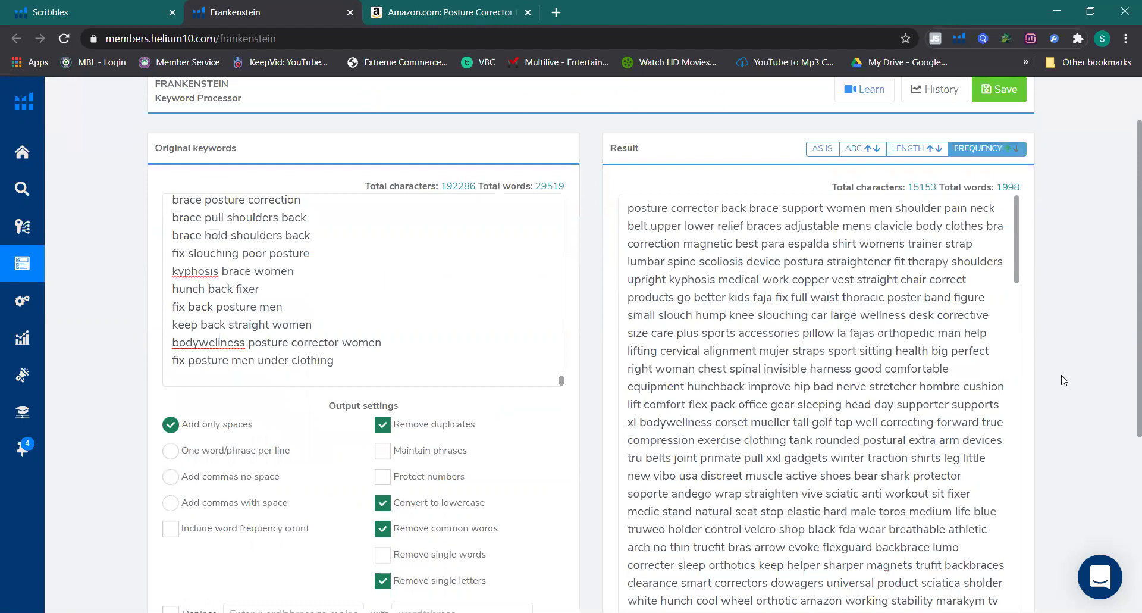
Step: Copy the frequency-sorted Frankenstein result and open the phrases list for editing in Scribbles
scroll(1064, 380, down, 2)
scroll(754, 533, down, 3)
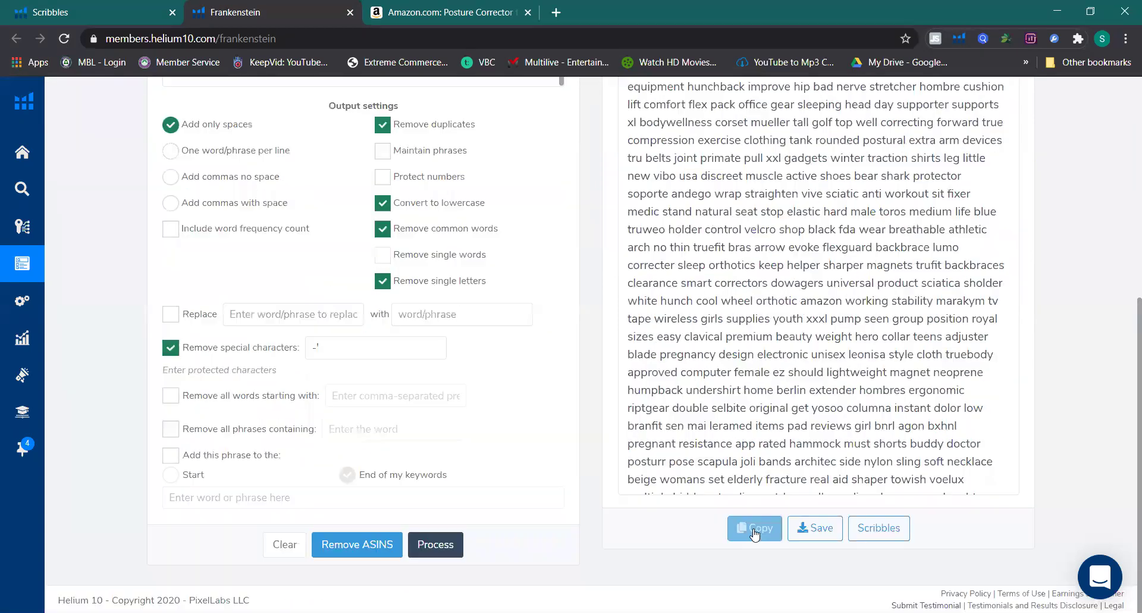
click(750, 529)
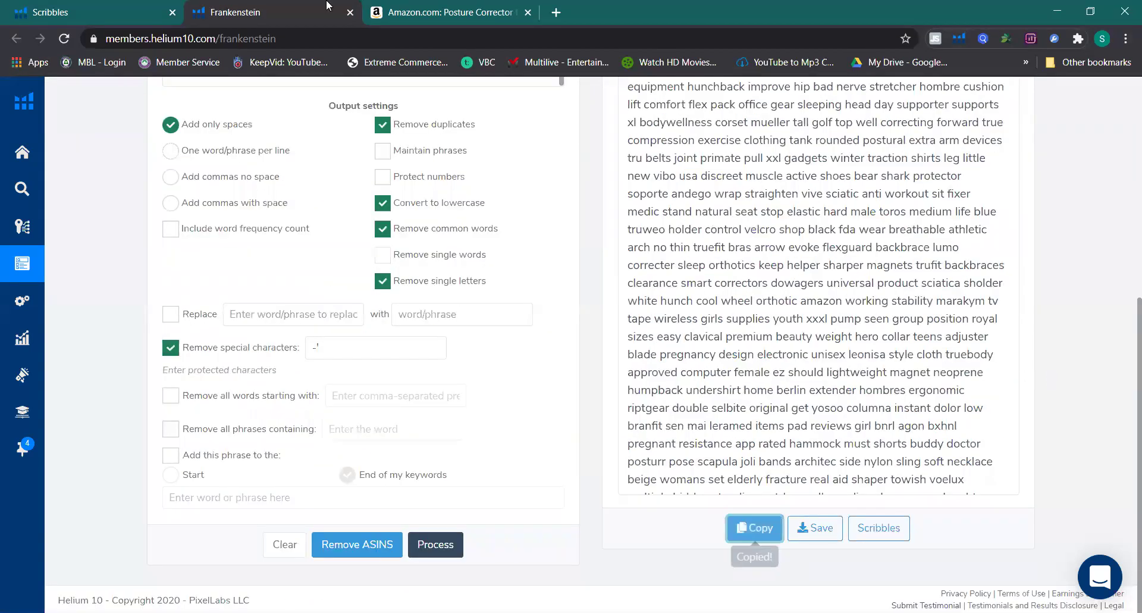
click(105, 8)
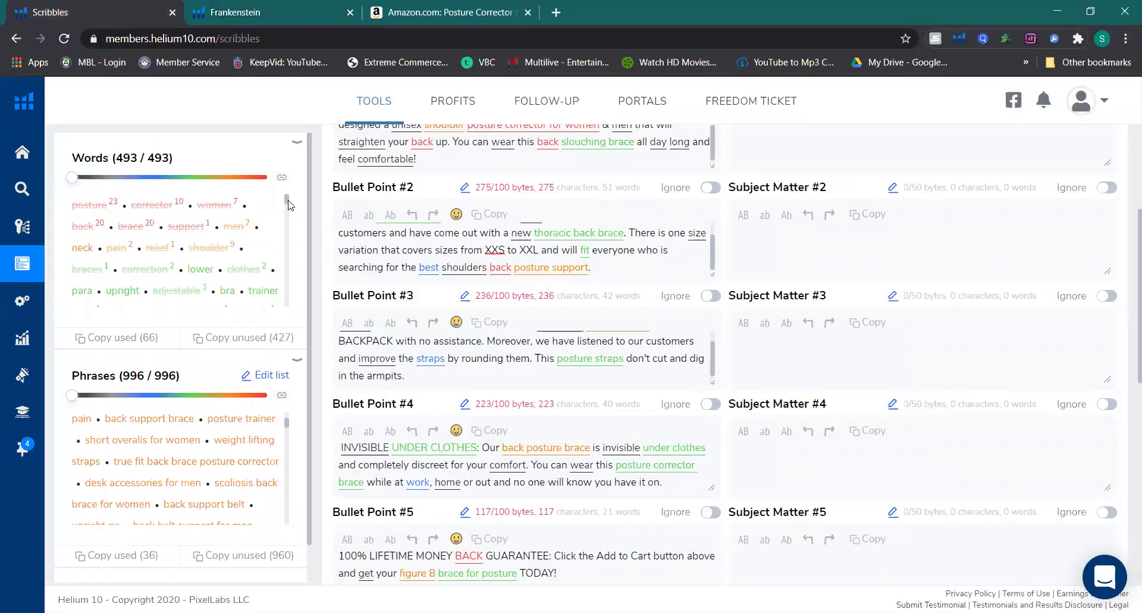
mouse_move(286, 205)
mouse_down()
mouse_move(287, 238)
mouse_move(287, 184)
mouse_up()
scroll(293, 277, down, 1)
scroll(300, 296, up, 1)
click(266, 371)
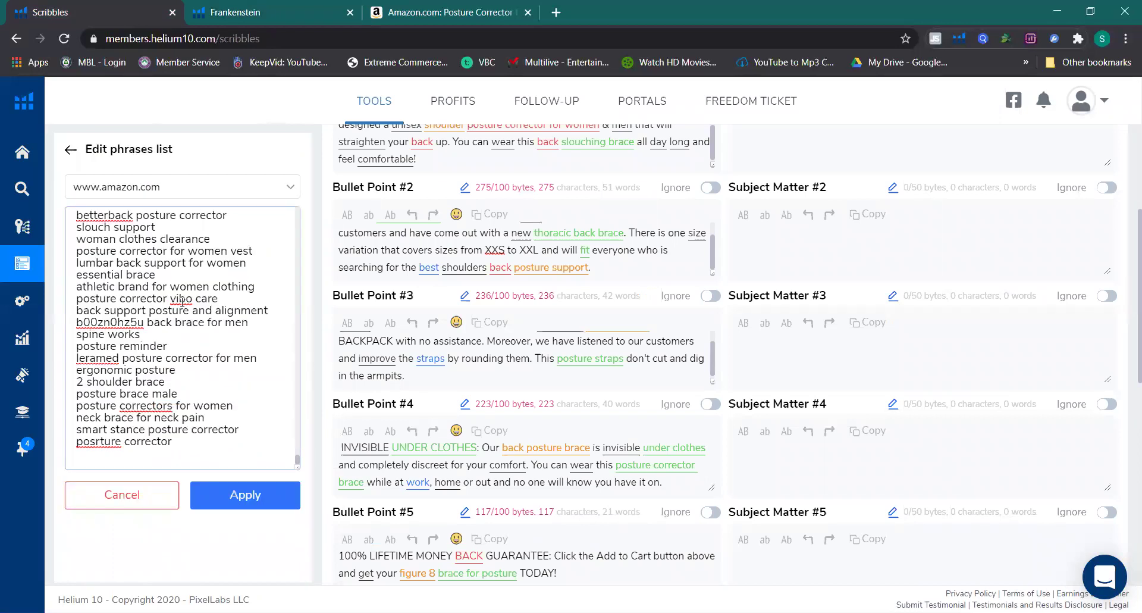
Step: Replace the whole phrases list with the full copied Frankenstein result and check it from beginning to end
key(ctrl+a)
click(169, 413)
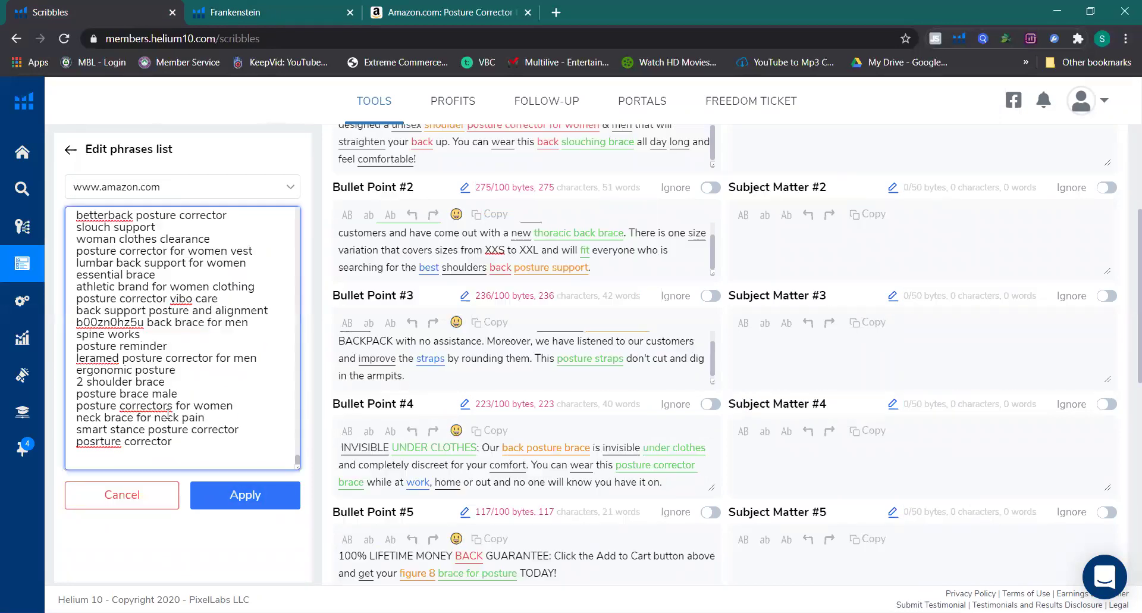
drag(178, 450, 91, 122)
scroll(70, 259, up, 1)
key(ctrl+v)
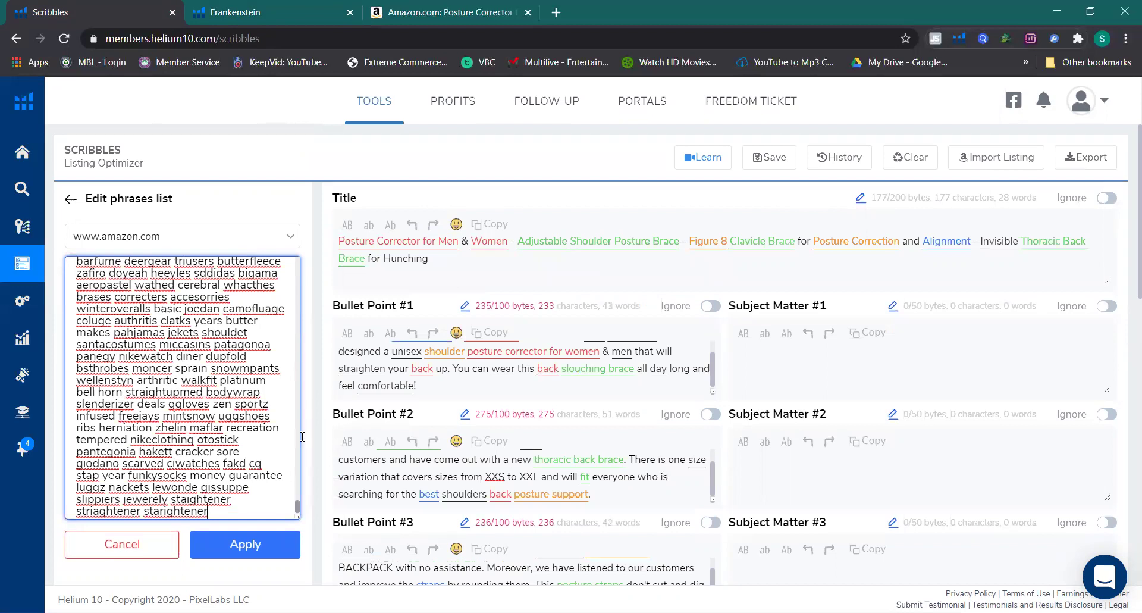
scroll(302, 436, up, 10)
key(ctrl+Home)
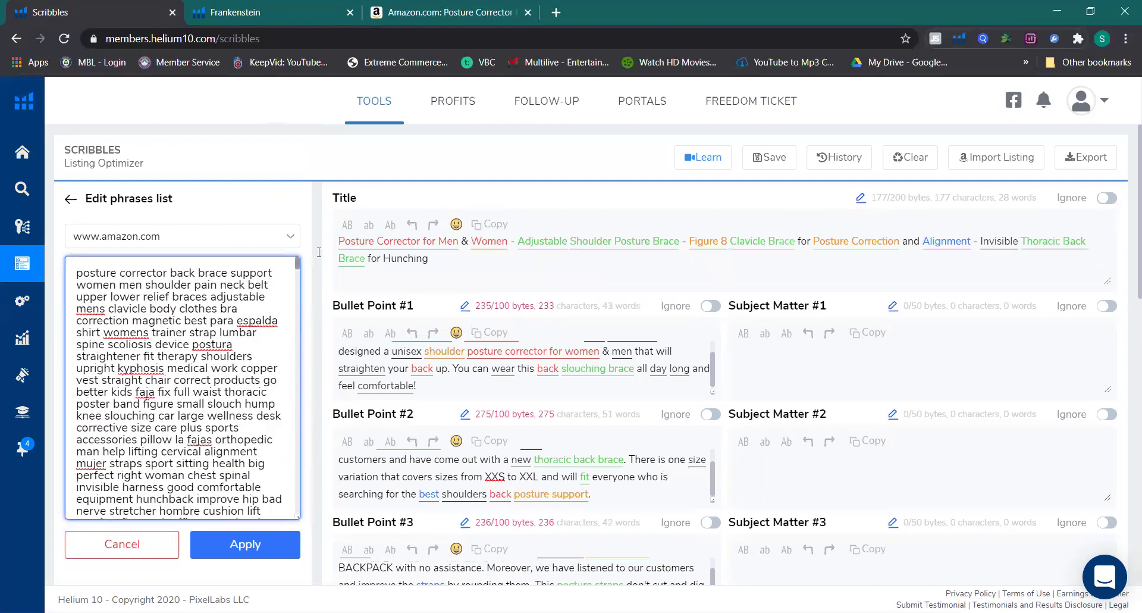
scroll(304, 300, down, 12)
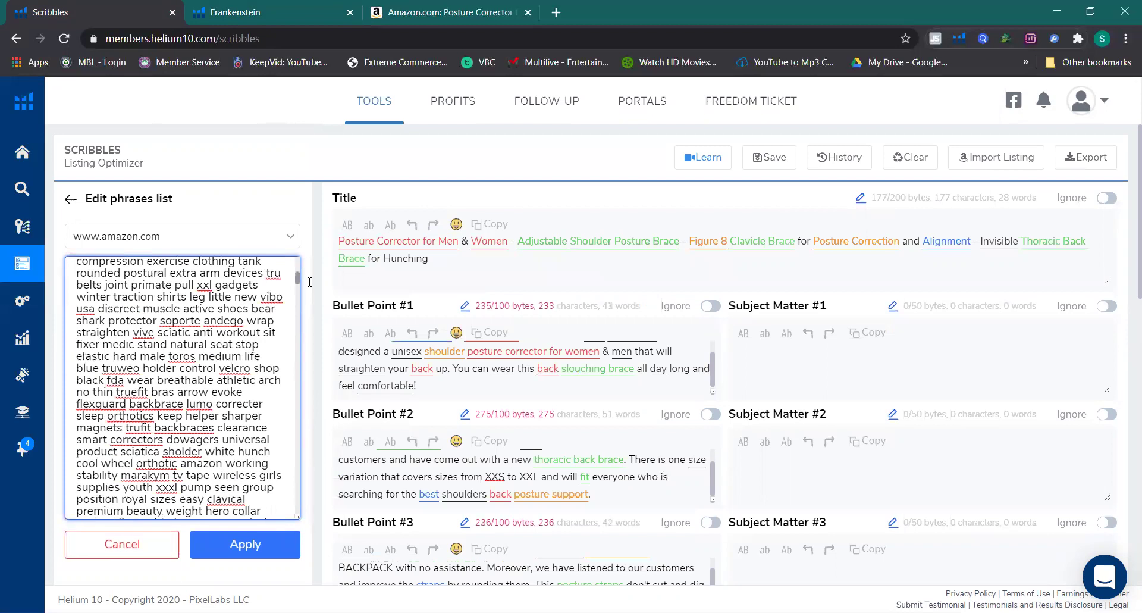
key(ctrl+End)
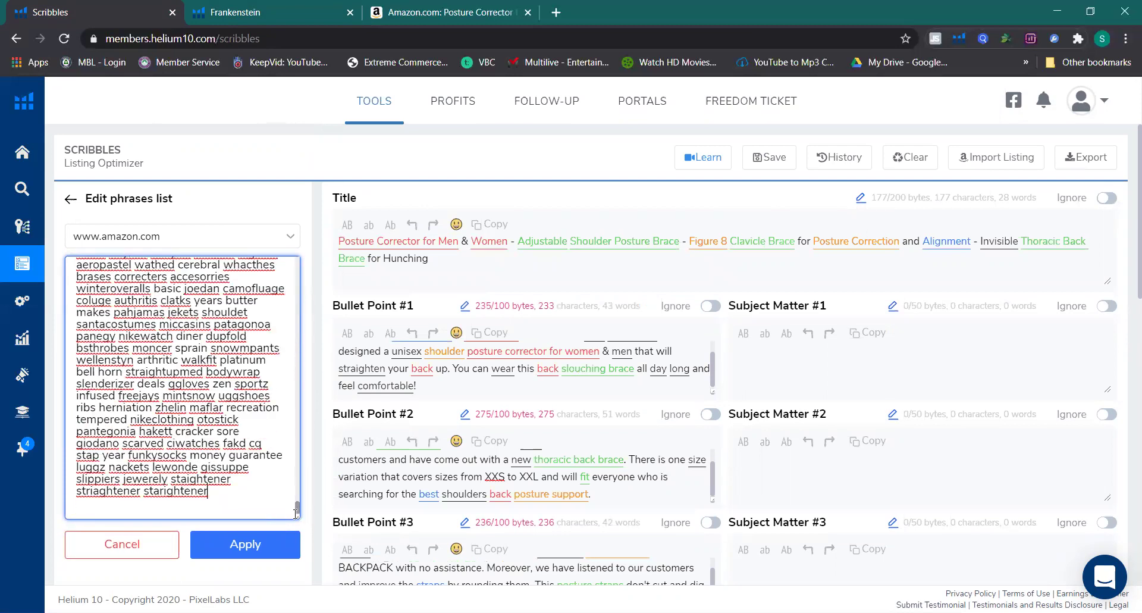
scroll(297, 330, up, 20)
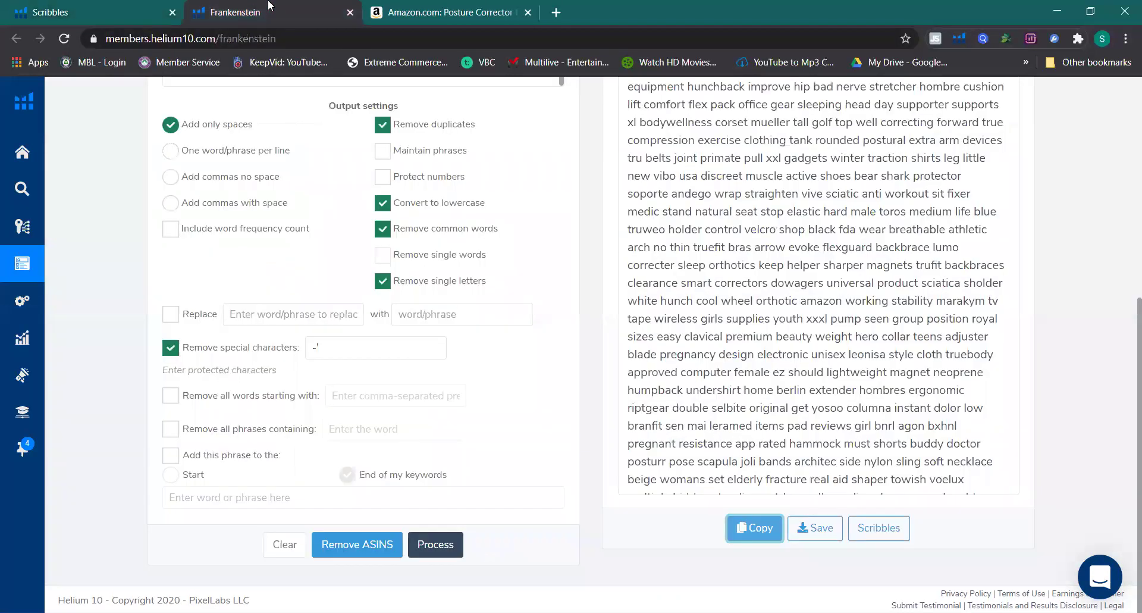
Step: Switch to Frankenstein and copy only the most frequent result keywords, from "posture corrector" through "posturer"
click(267, 12)
scroll(1126, 354, up, 4)
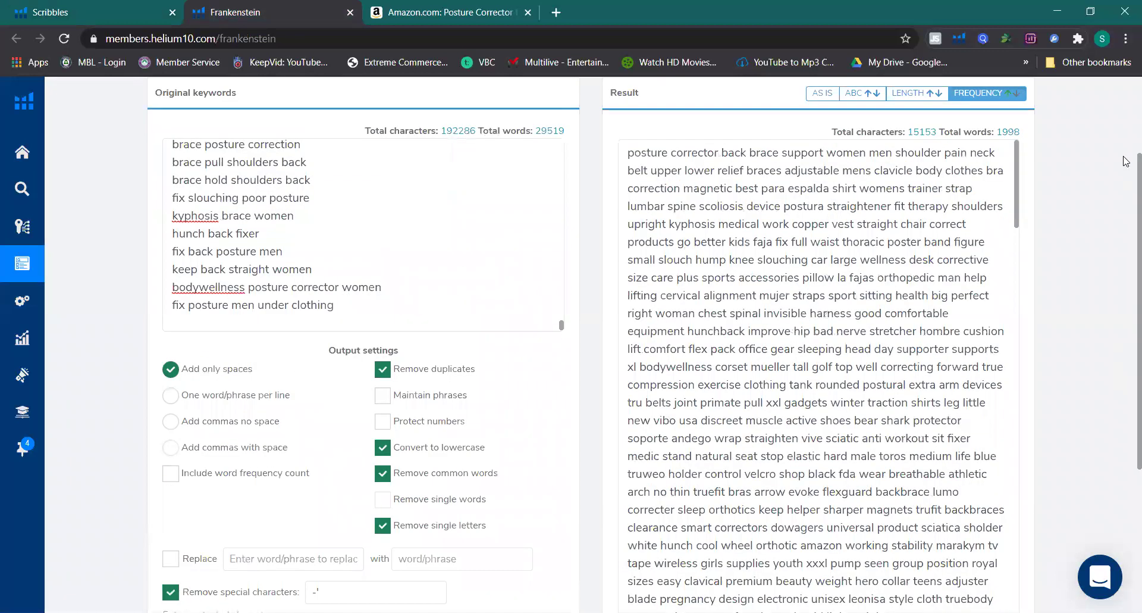
scroll(1126, 156, up, 2)
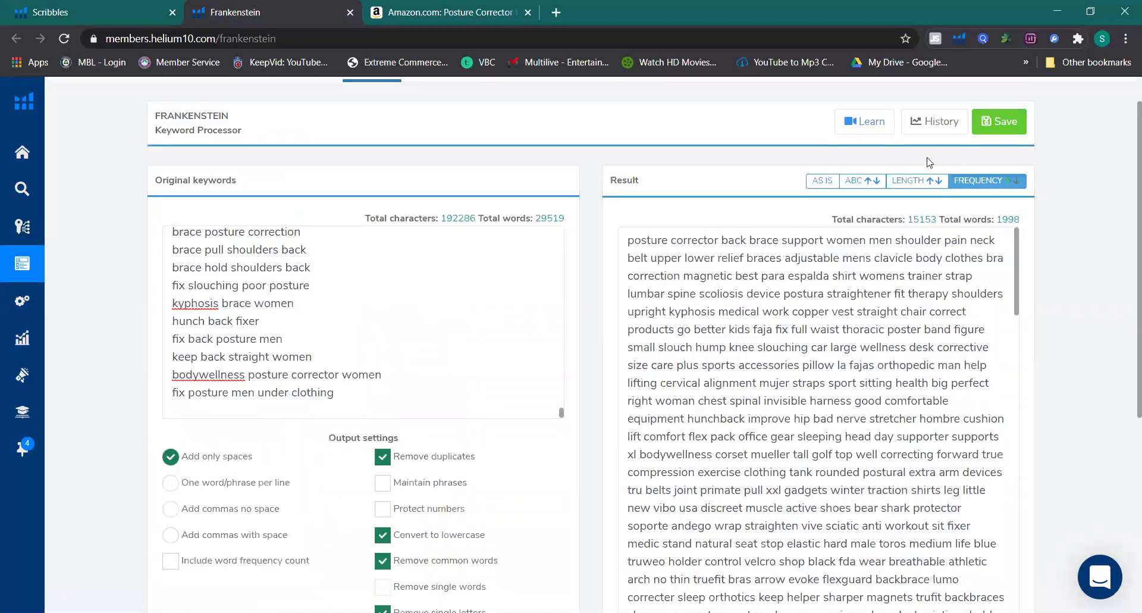
scroll(842, 179, up, 1)
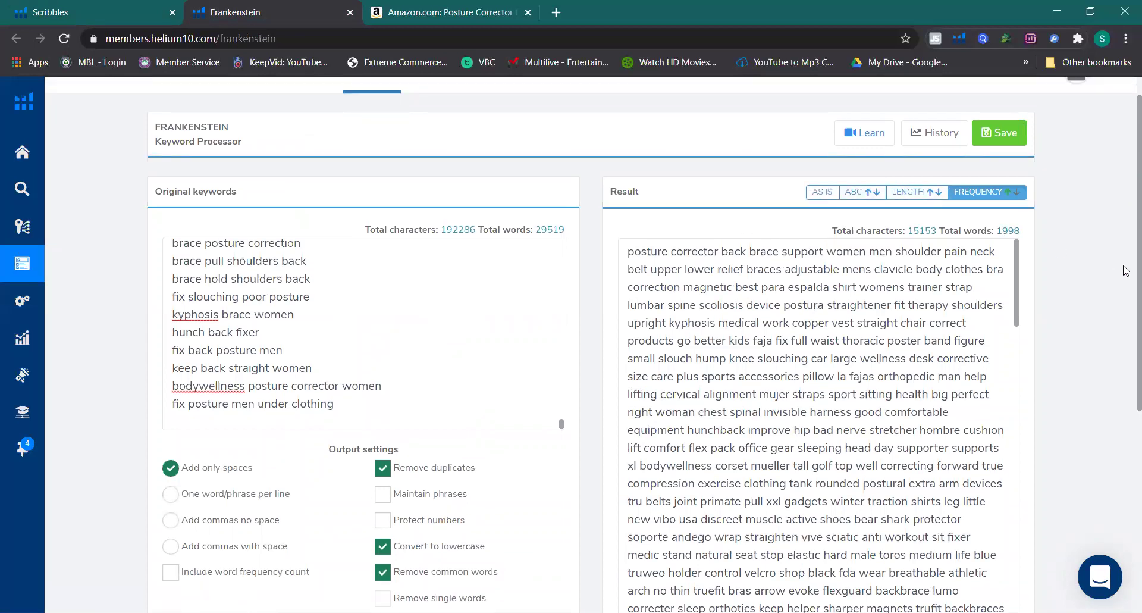
scroll(1127, 297, down, 1)
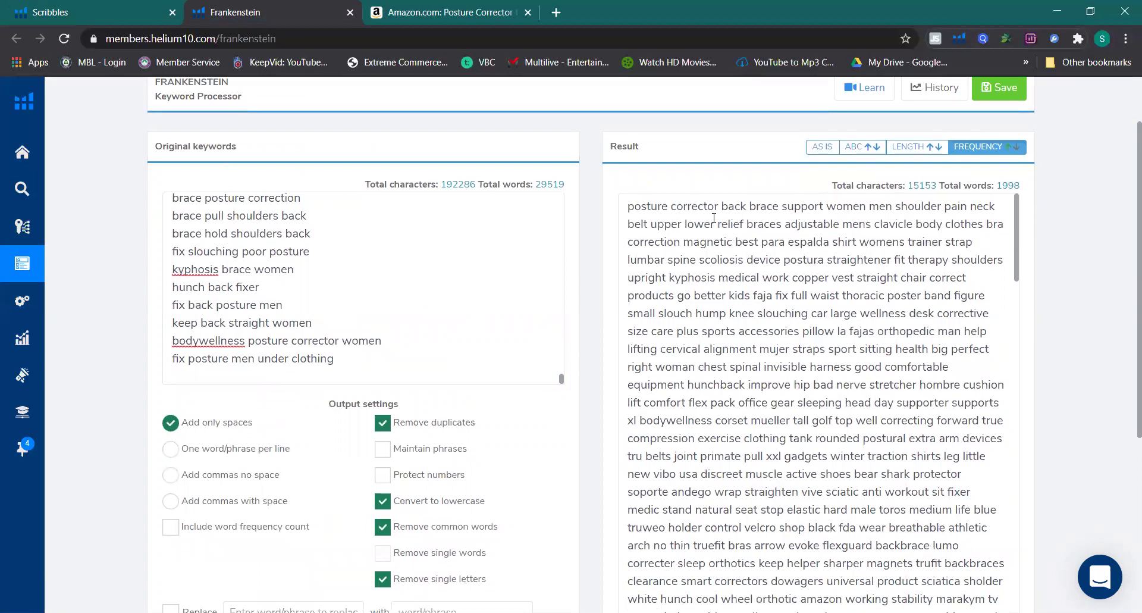
drag(629, 207, 910, 601)
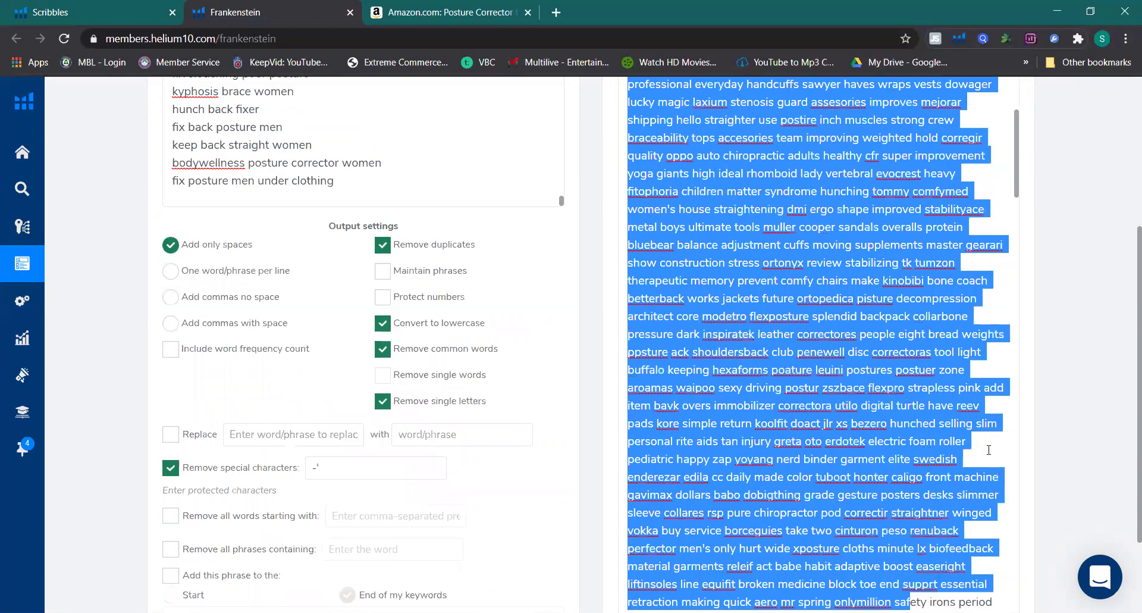
scroll(989, 449, down, 5)
drag(988, 449, 1001, 469)
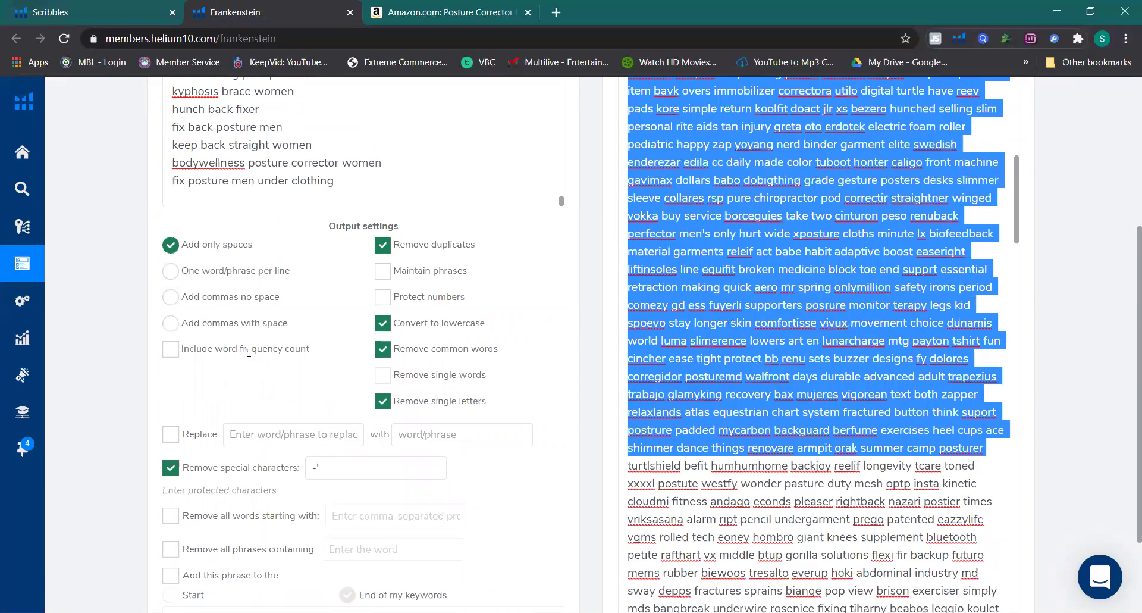
Step: Return to Scribbles, replace the entire phrases list with the shorter keyword selection and try to apply it
key(ctrl+shift+Tab)
key(ctrl+a)
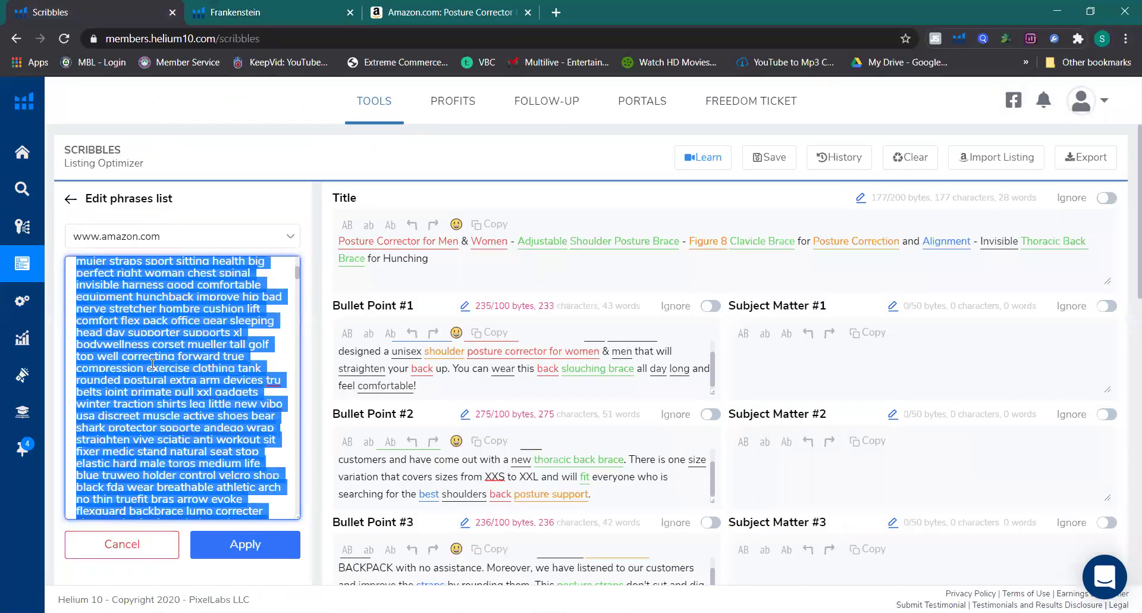
key(ctrl+v)
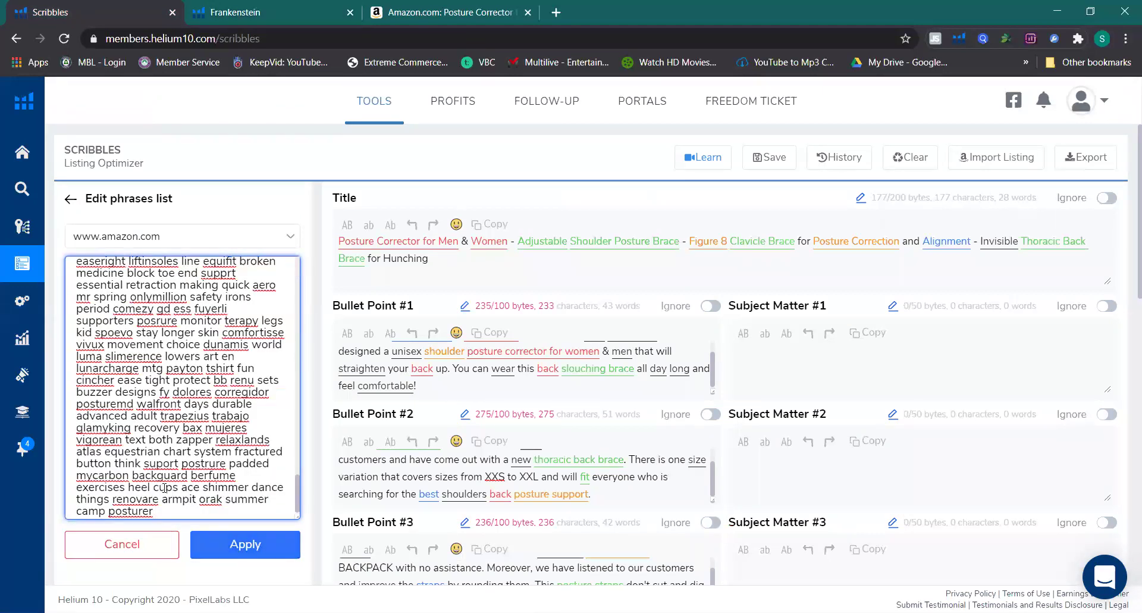
click(241, 548)
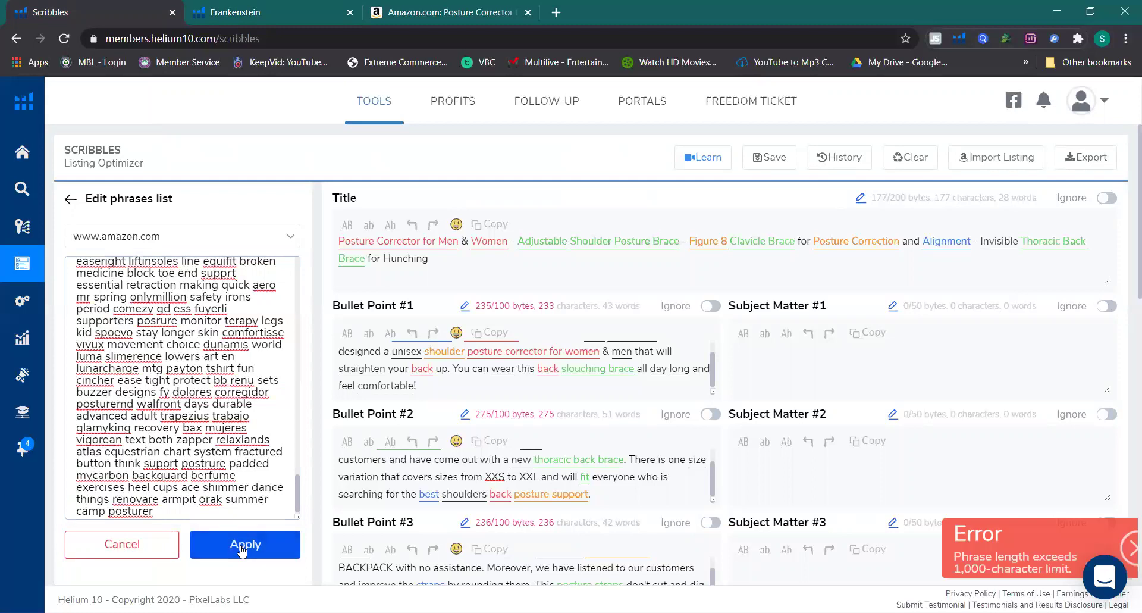
Step: Delete every word after "xs bezero" from the end of the phrases list and try to apply it
click(173, 513)
drag(119, 485, 60, 373)
key(BackSpace)
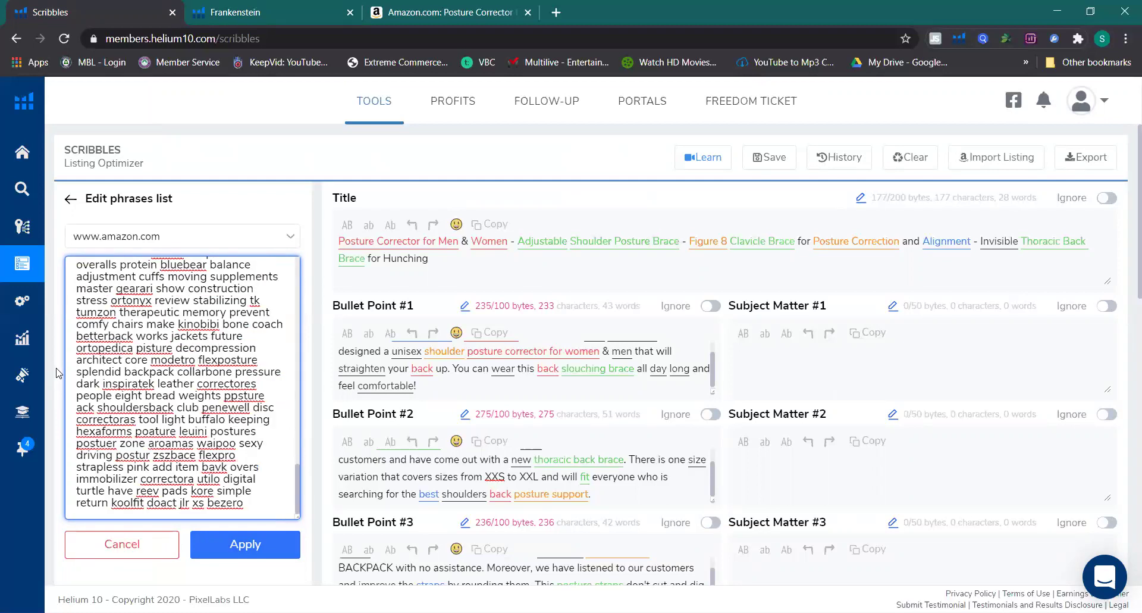
click(234, 551)
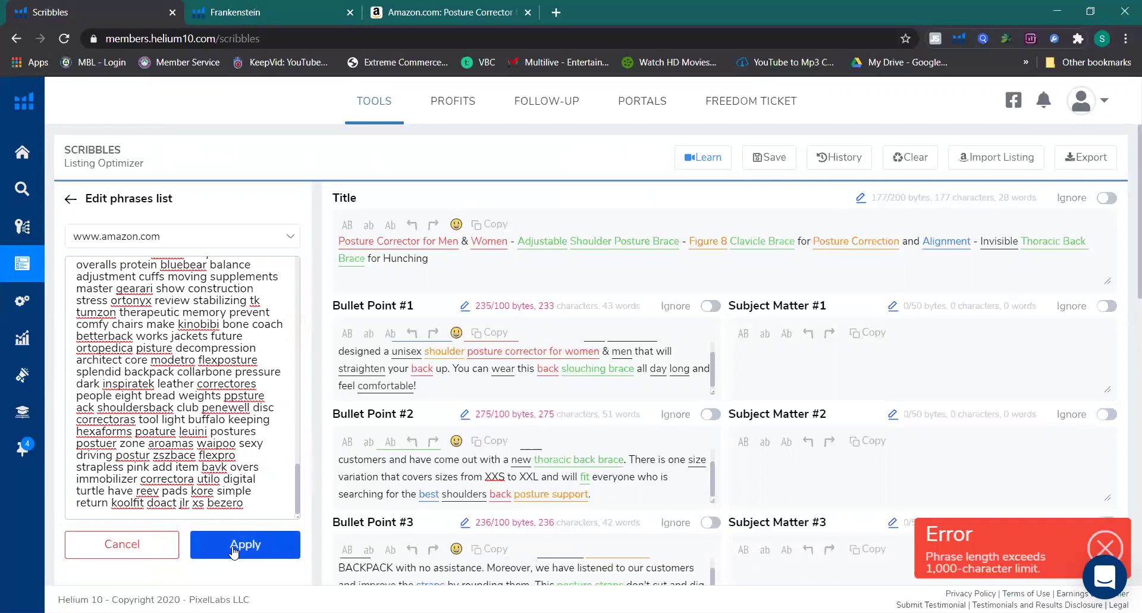
Step: Shorten the phrases list so that it ends with "weights ppsture" and try to apply it
drag(277, 499, 53, 270)
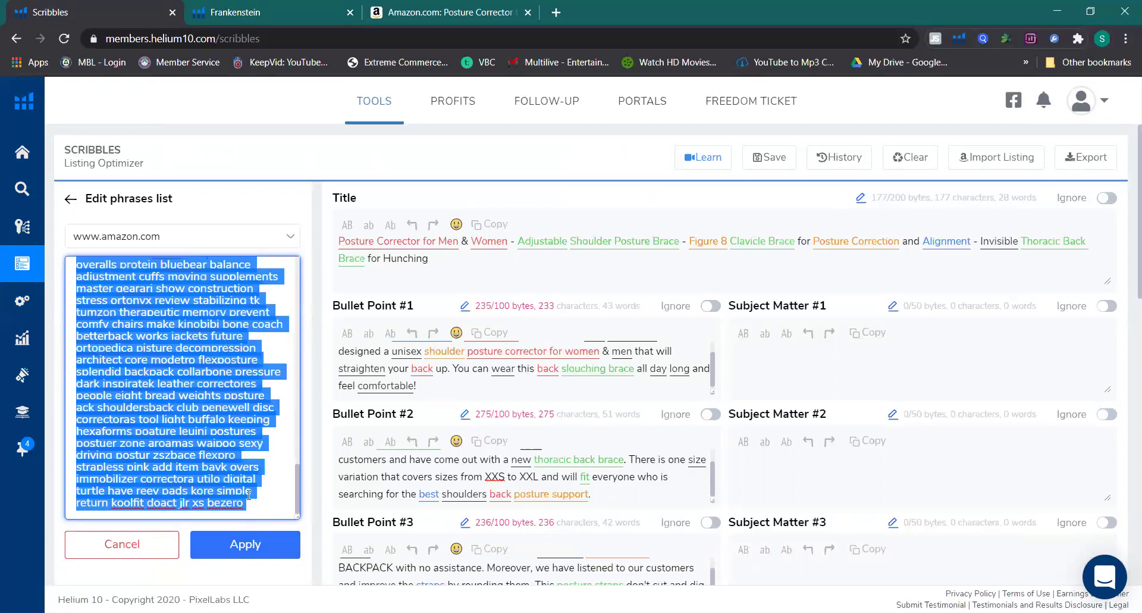
click(235, 543)
click(86, 449)
key(ctrl+a)
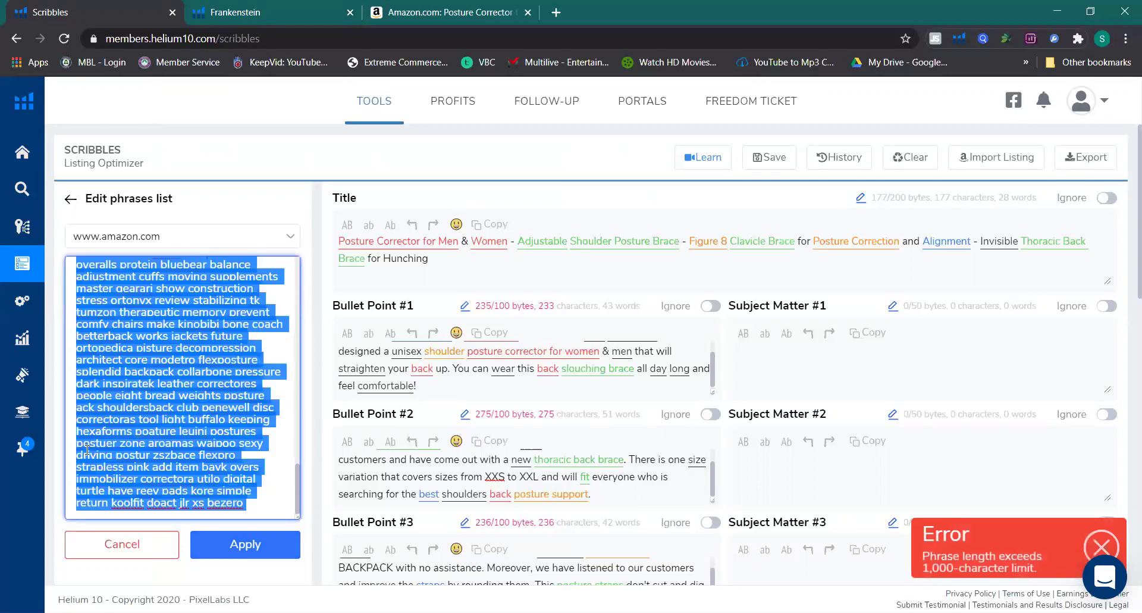
drag(86, 449, 113, 263)
drag(96, 357, 59, 410)
key(BackSpace)
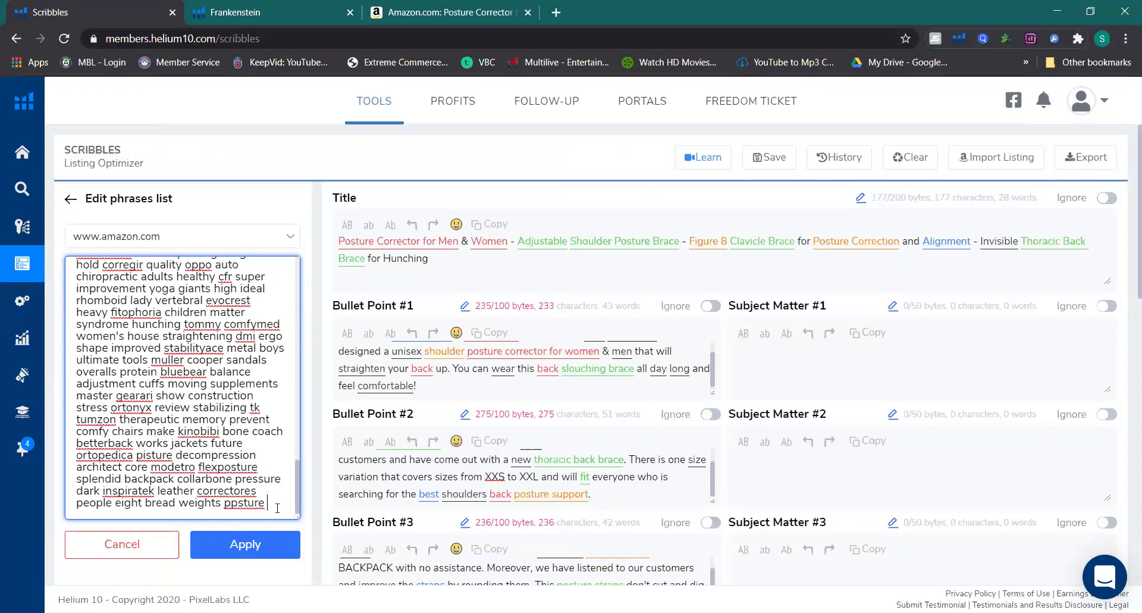
click(270, 551)
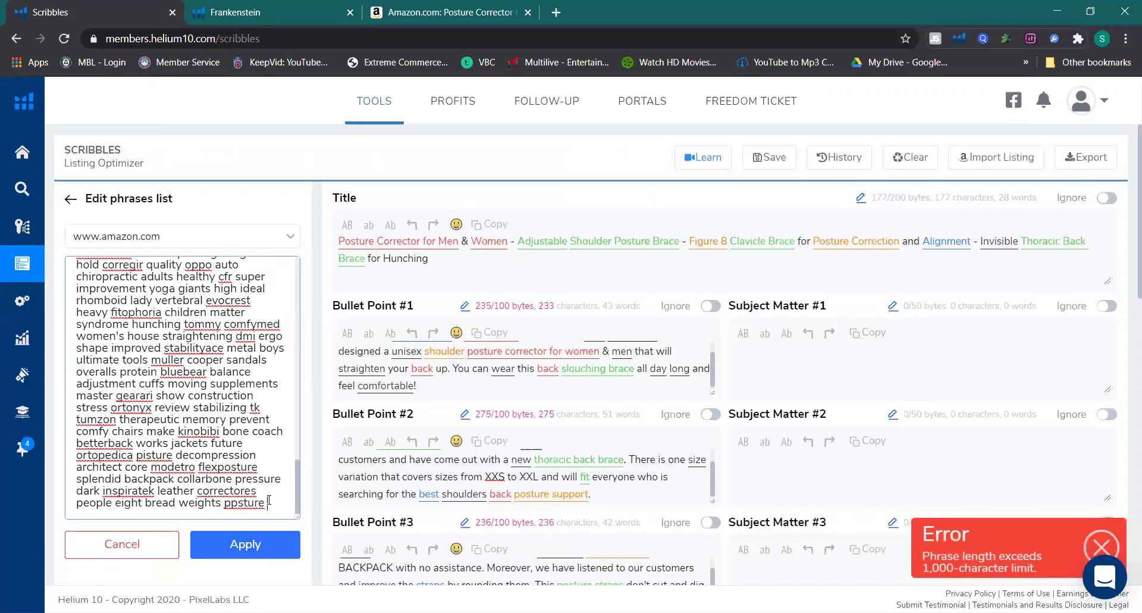
Step: Trim the phrases list back to "bluebear balance" and further to "guard assesories", trying to apply it after each cut
drag(266, 503, 33, 393)
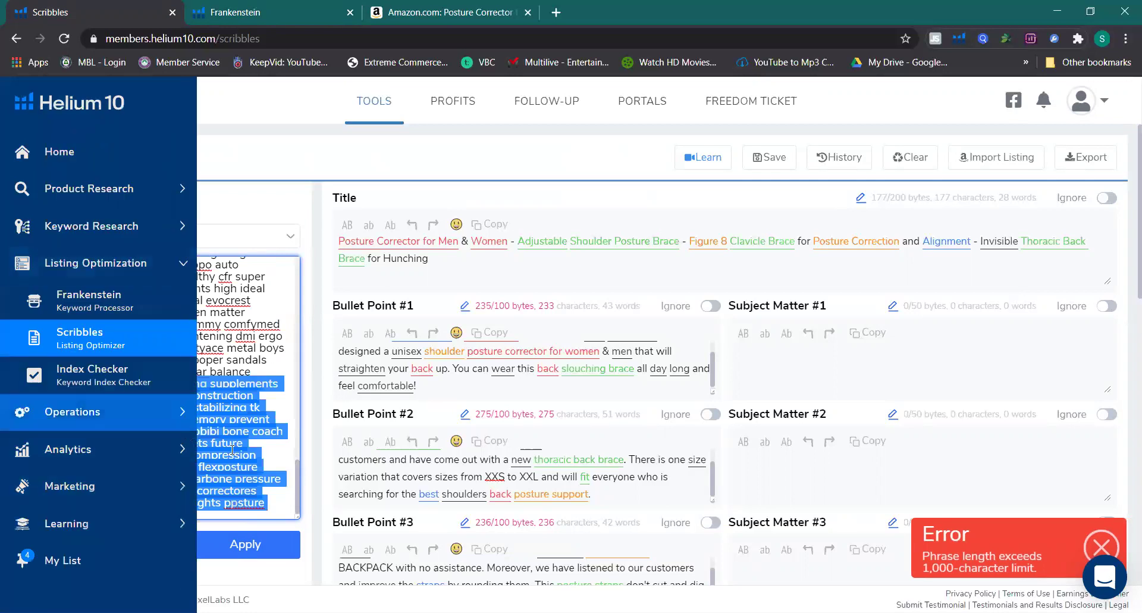
key(BackSpace)
click(257, 545)
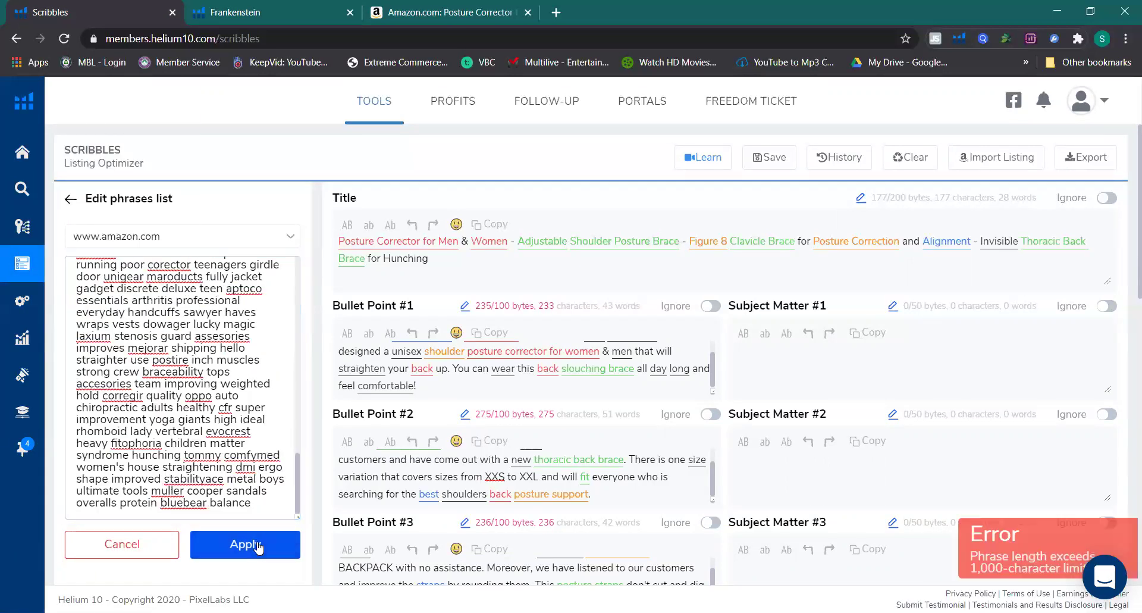
drag(255, 503, 253, 336)
key(BackSpace)
click(222, 556)
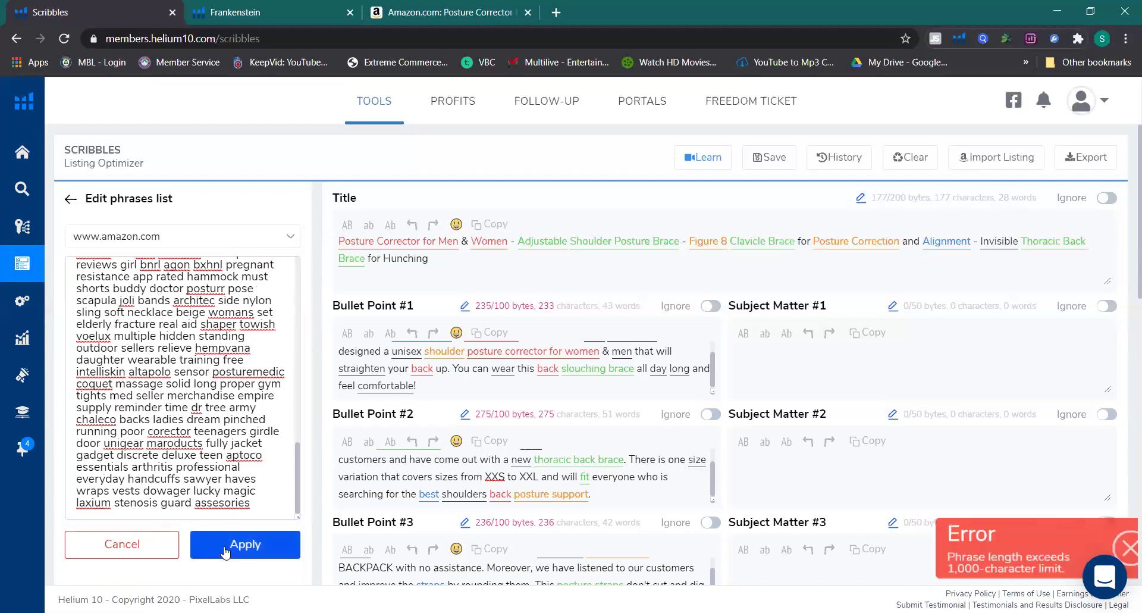
Step: Remove the words after "merchandise empire" from the phrases list and try to apply it
drag(261, 503, 97, 239)
key(BackSpace)
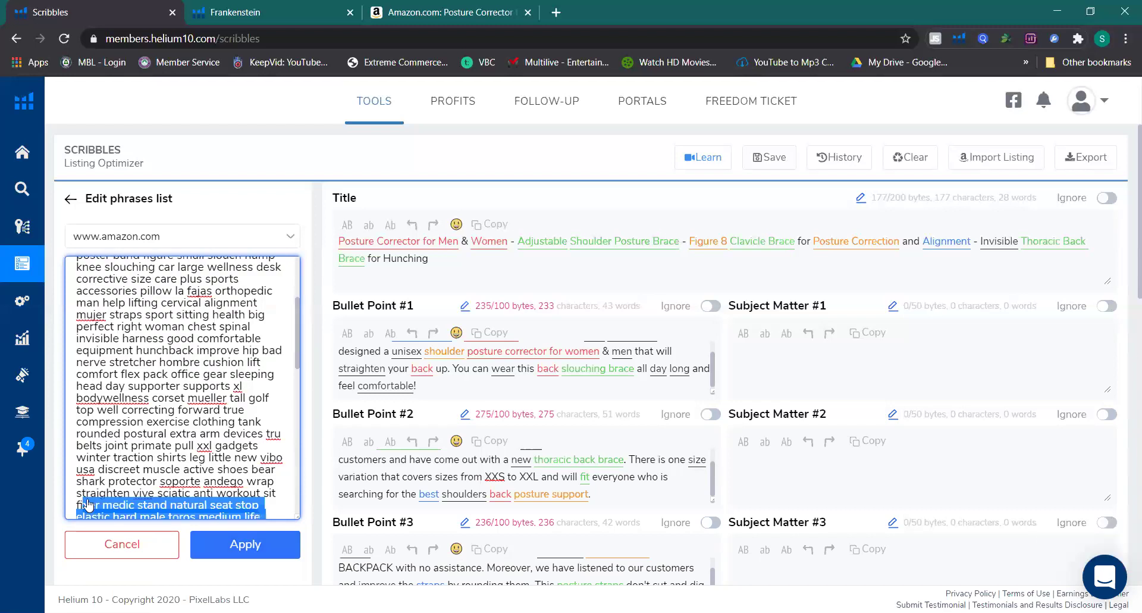
drag(79, 402, 276, 444)
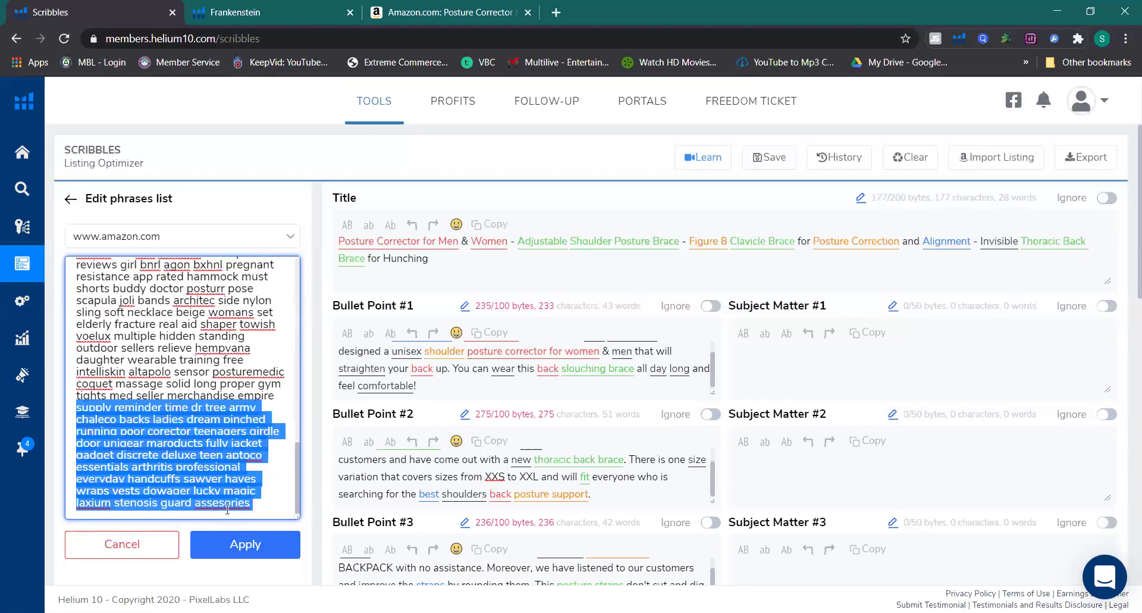
key(BackSpace)
click(256, 552)
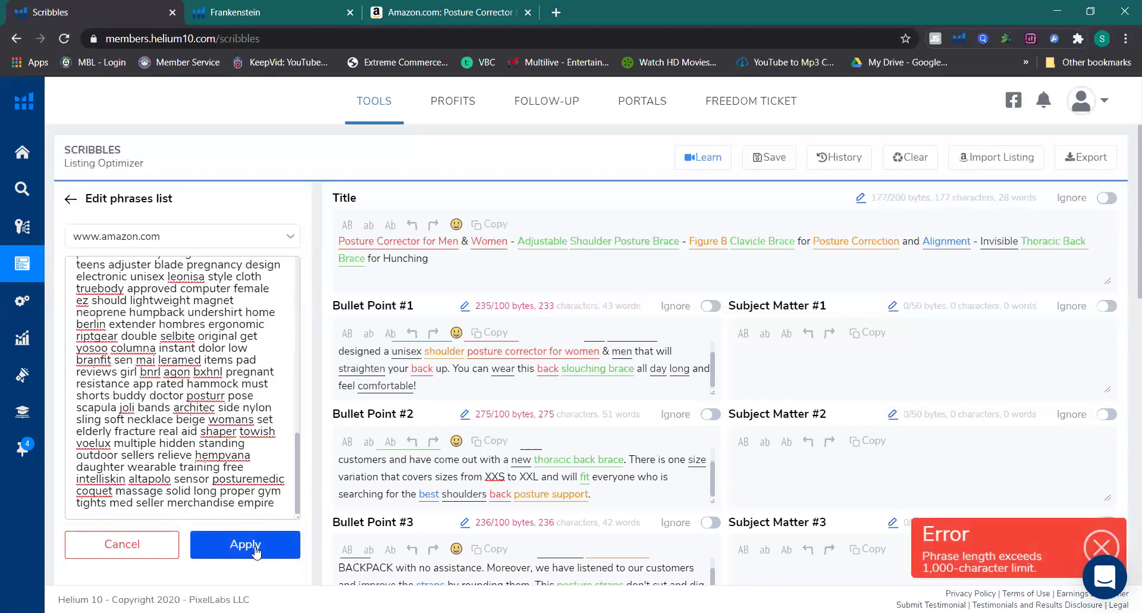
Step: Cut the end of the phrases list back to "items pad" and try to apply it
drag(277, 504, 50, 393)
click(263, 551)
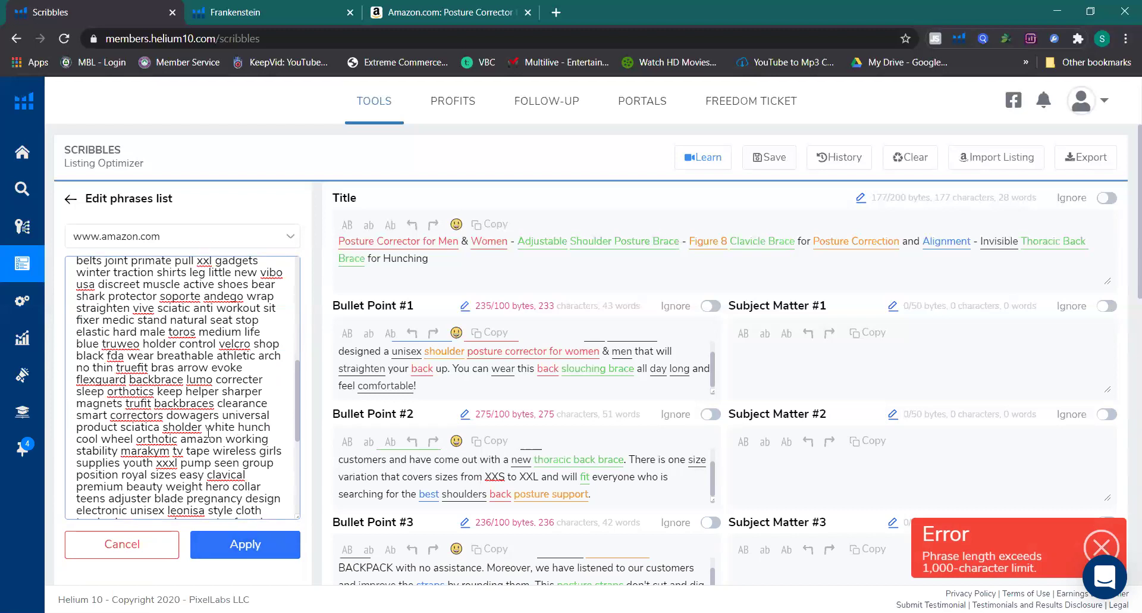
scroll(208, 432, down, 10)
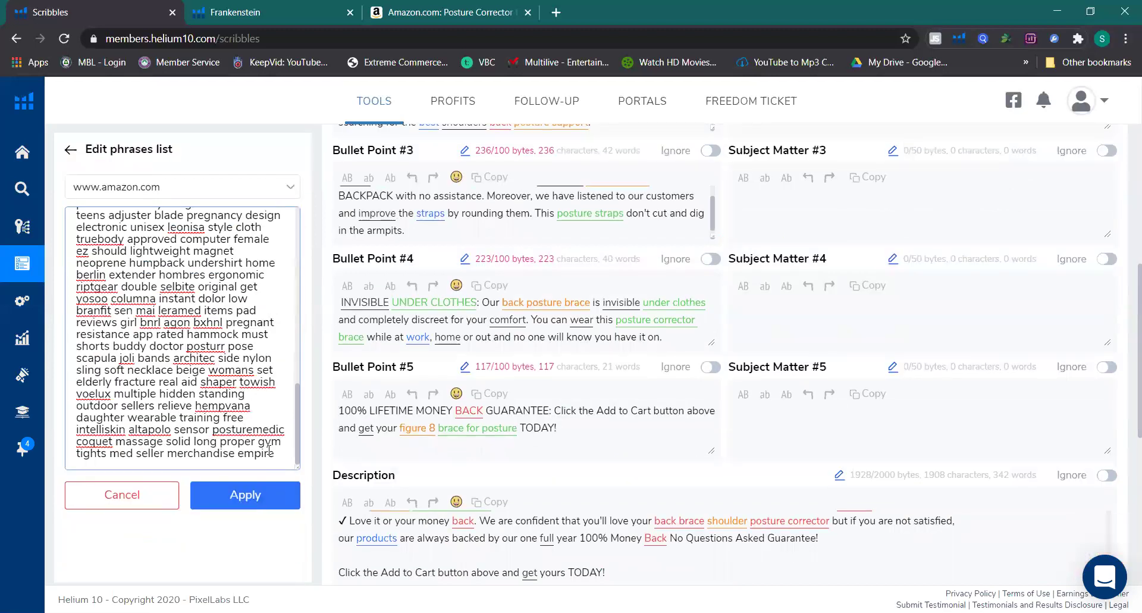
drag(280, 457, 60, 326)
key(BackSpace)
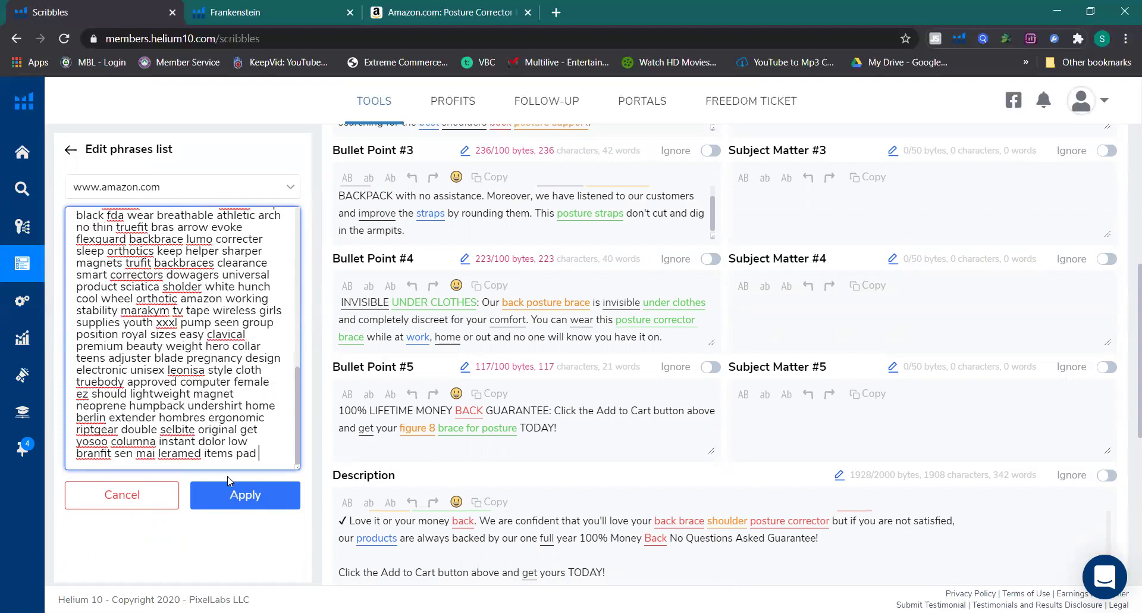
click(245, 498)
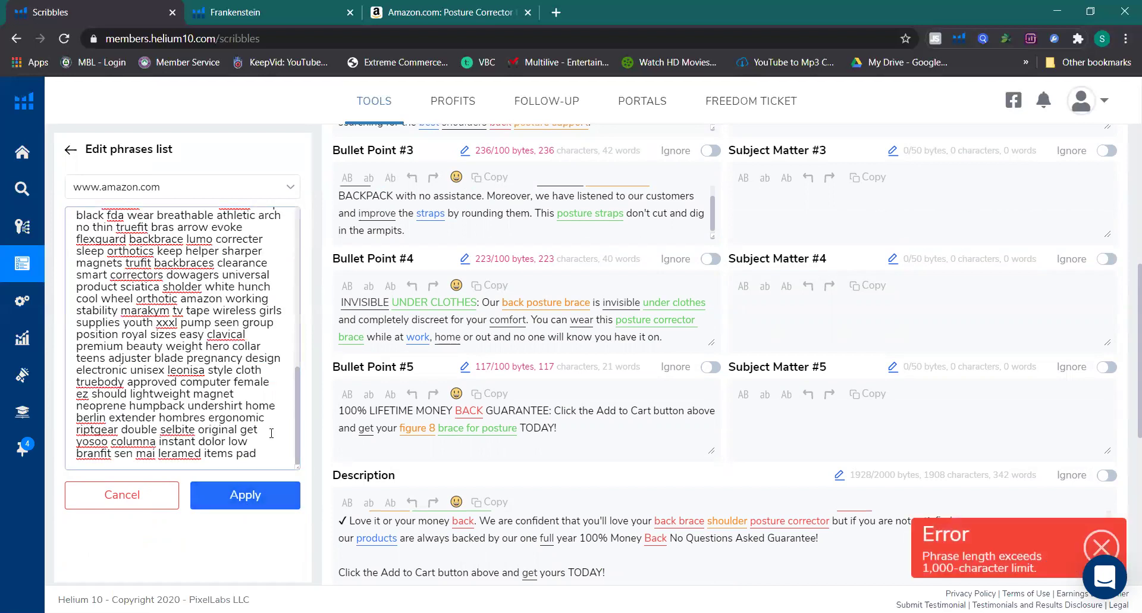
Step: Cut the end of the phrases list back to "pregnancy design" and try to apply it
drag(298, 383, 291, 276)
scroll(291, 275, down, 6)
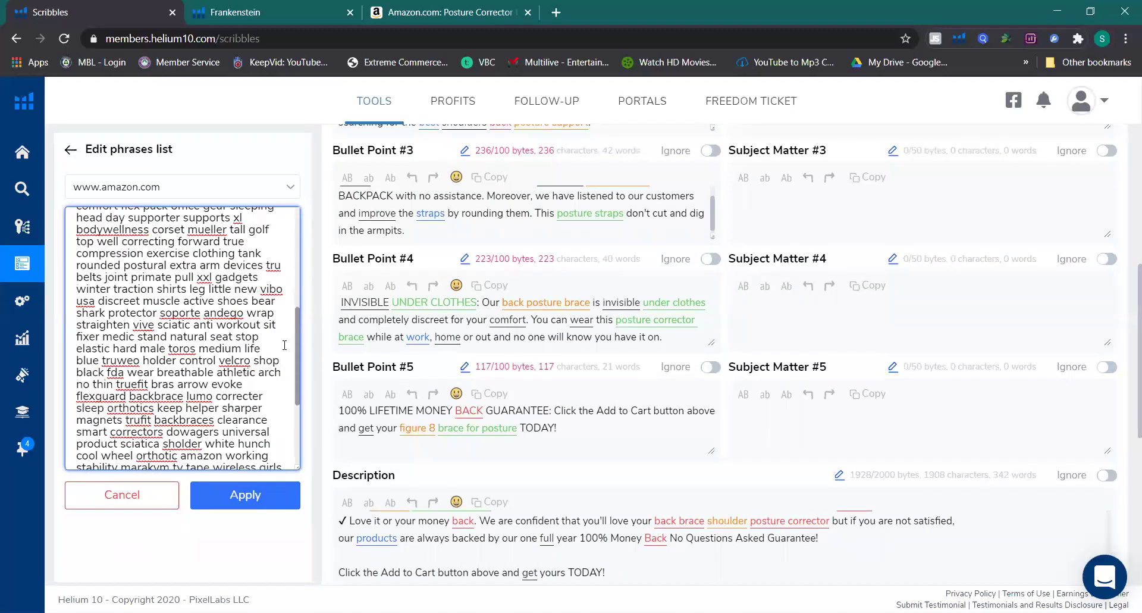
drag(260, 453, 70, 375)
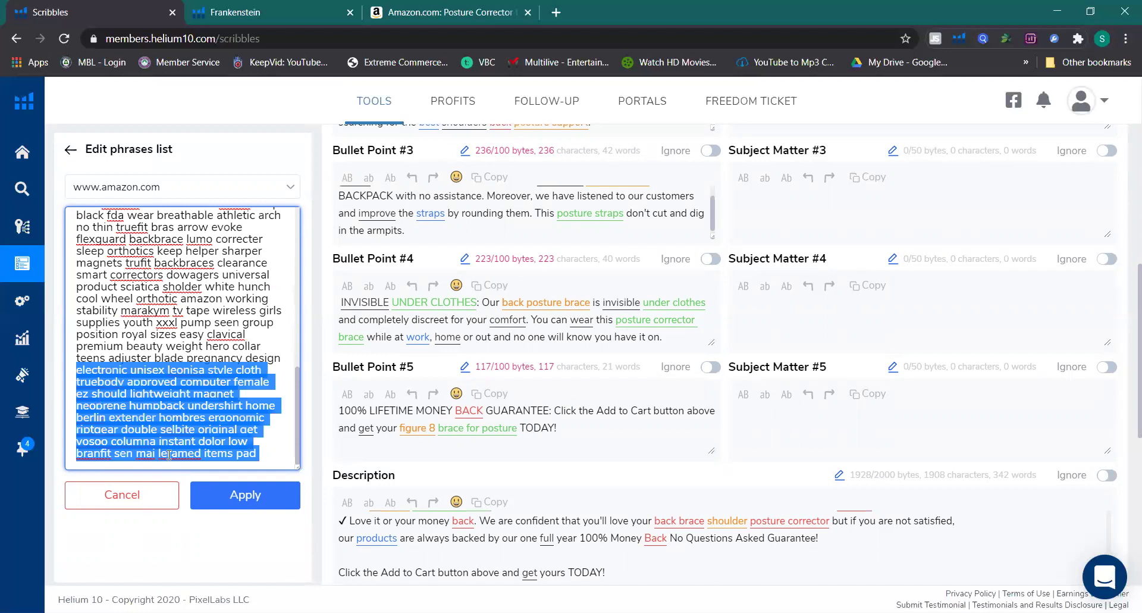
key(BackSpace)
click(252, 497)
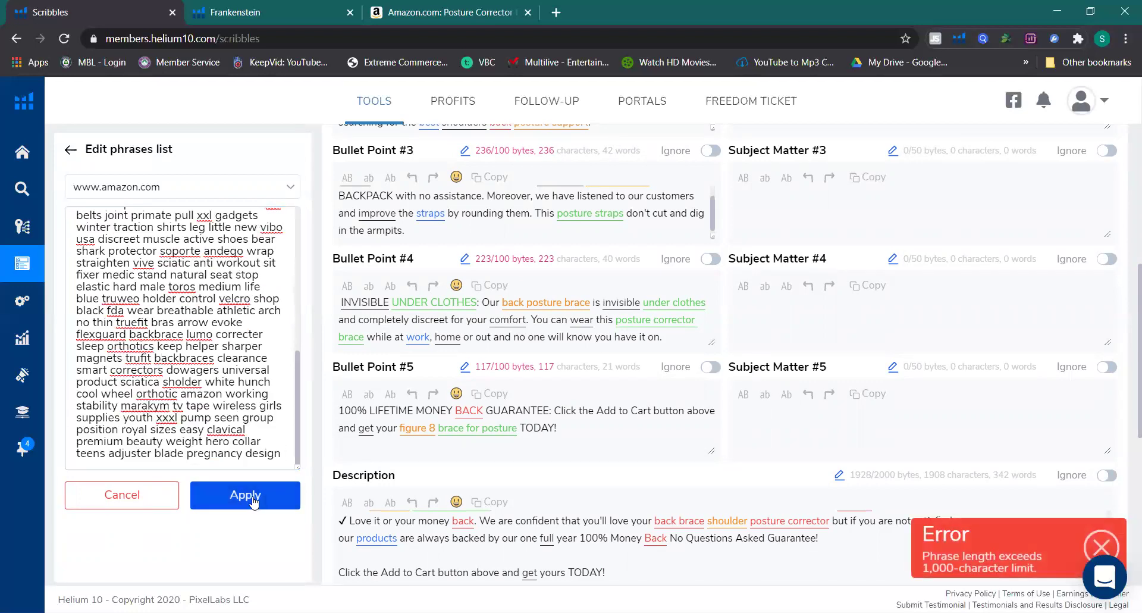
Step: In Frankenstein, copy the most frequent result keywords from "posture corrector" through "improved stabilityace"
click(253, 9)
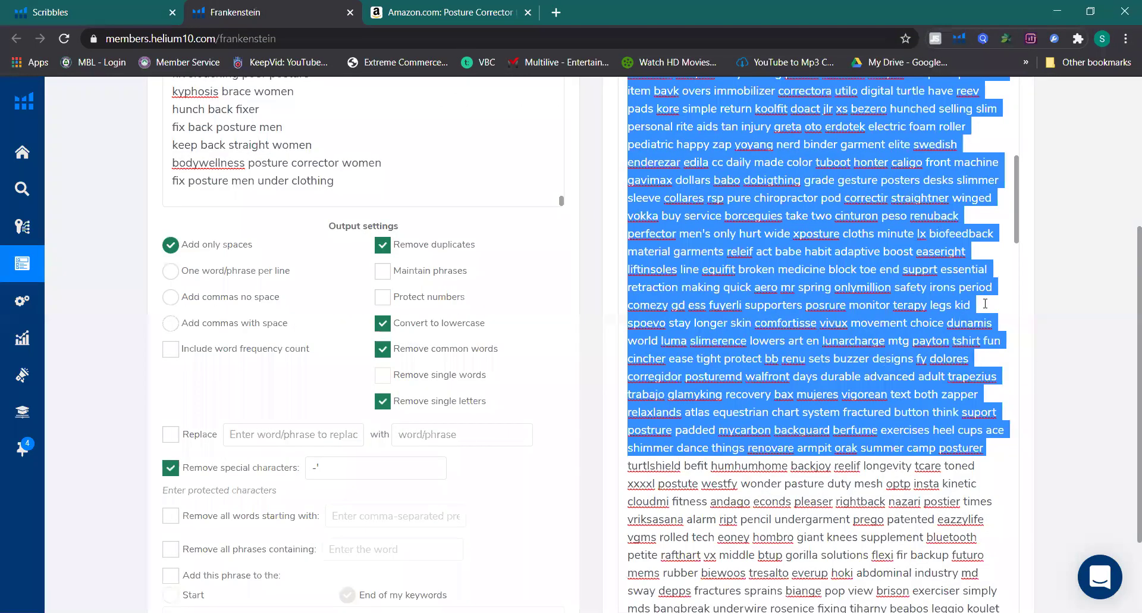
scroll(959, 443, up, 3)
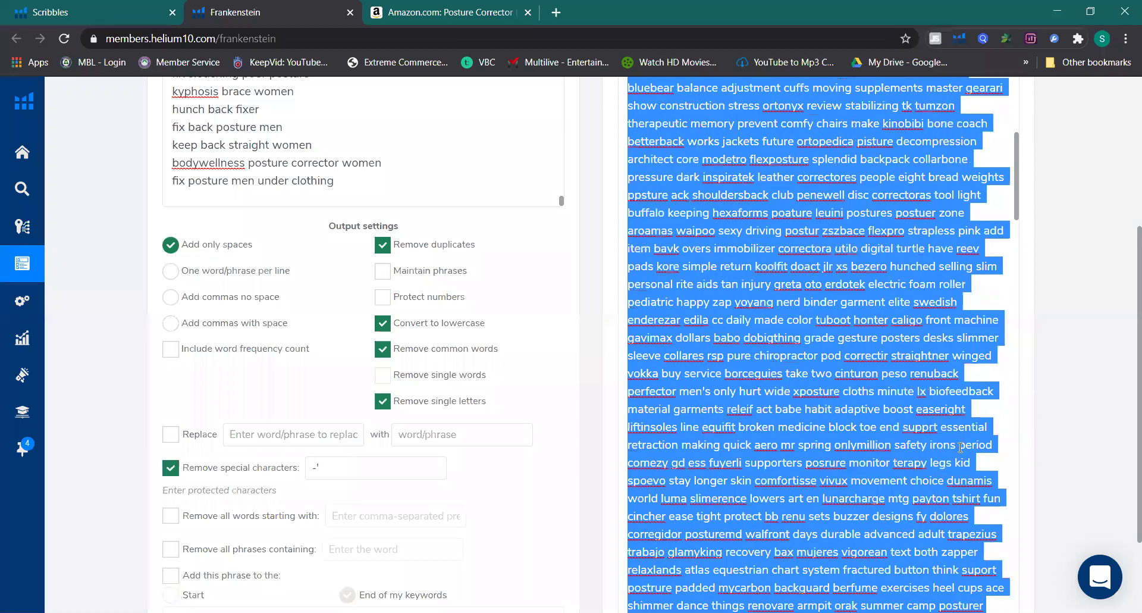
scroll(960, 446, up, 5)
scroll(1125, 238, up, 3)
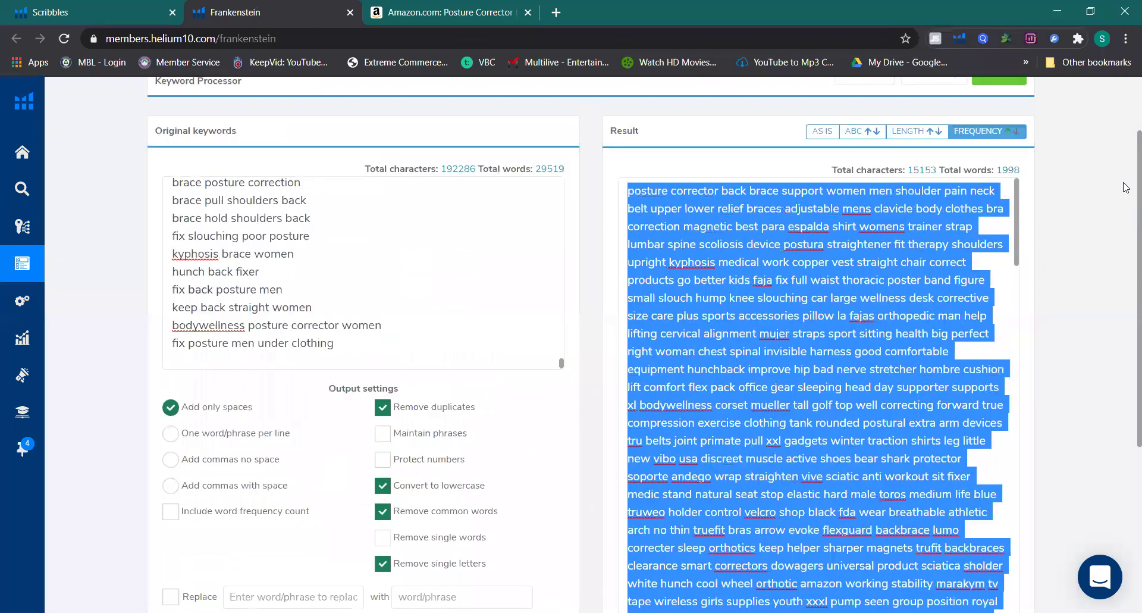
scroll(1126, 185, up, 2)
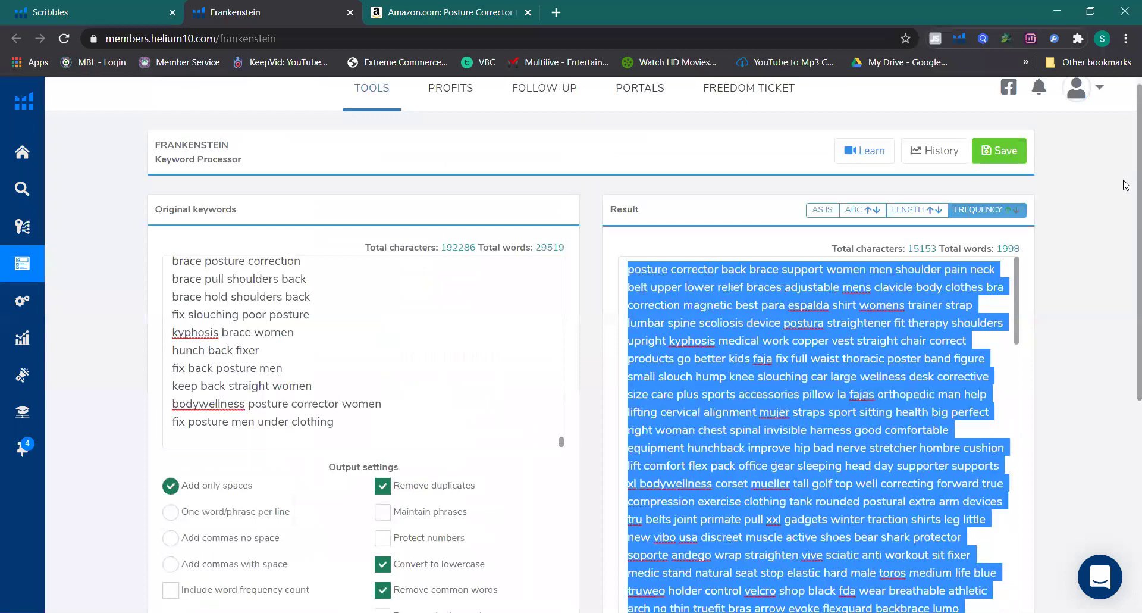
scroll(1126, 185, down, 6)
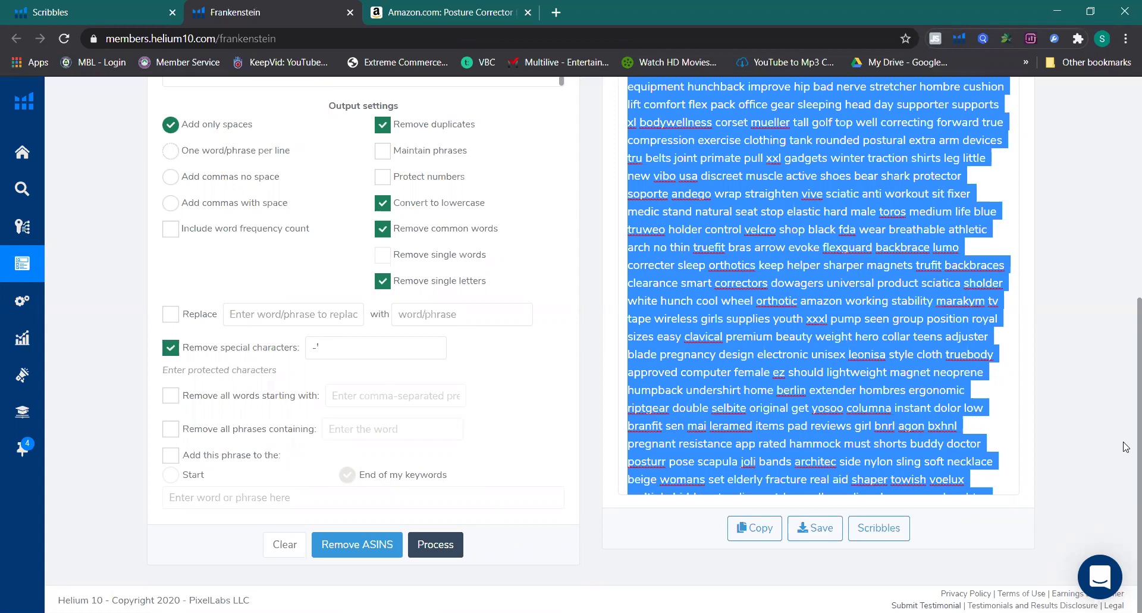
scroll(1125, 285, up, 4)
scroll(676, 194, up, 1)
click(676, 193)
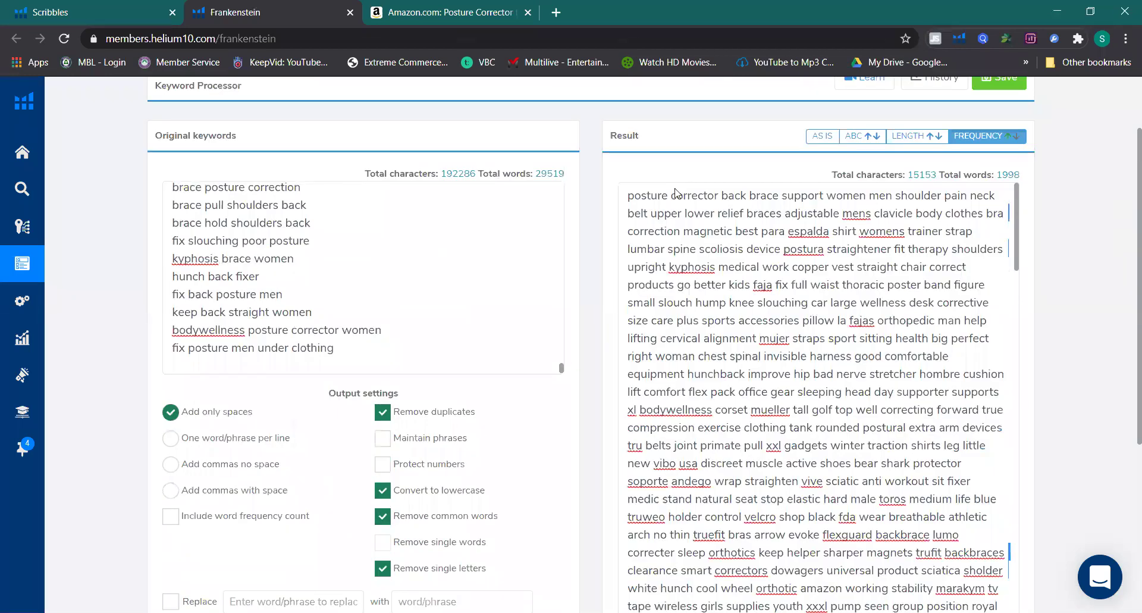
scroll(624, 264, up, 1)
drag(628, 262, 990, 512)
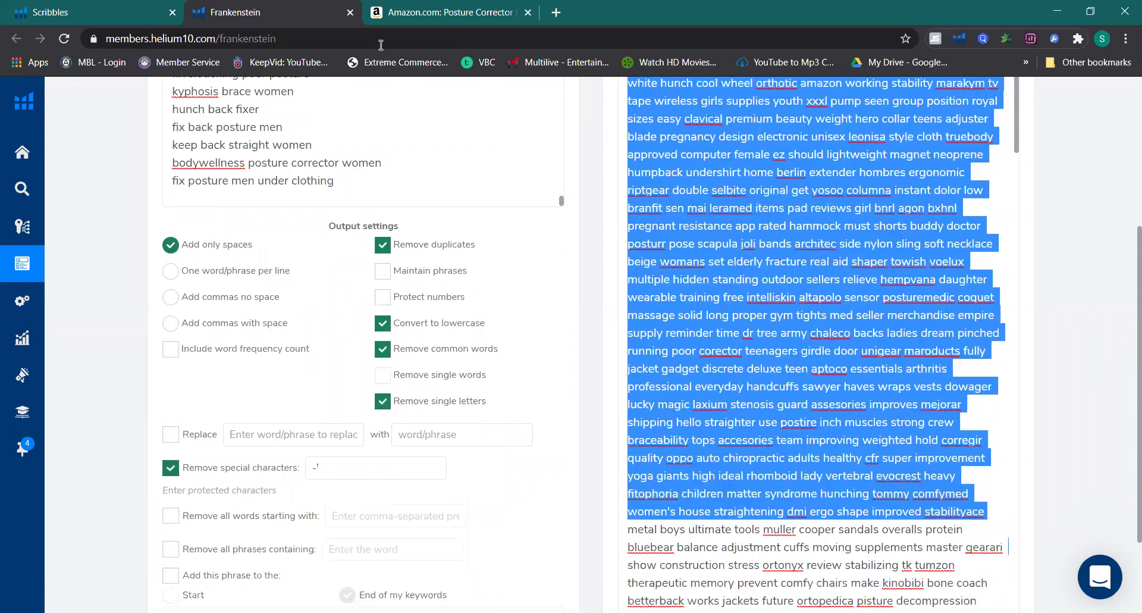
Step: Replace the whole Scribbles phrases list with the copied Frankenstein keywords and try to apply it
click(103, 12)
click(151, 260)
key(ctrl+a)
key(ctrl+v)
click(245, 494)
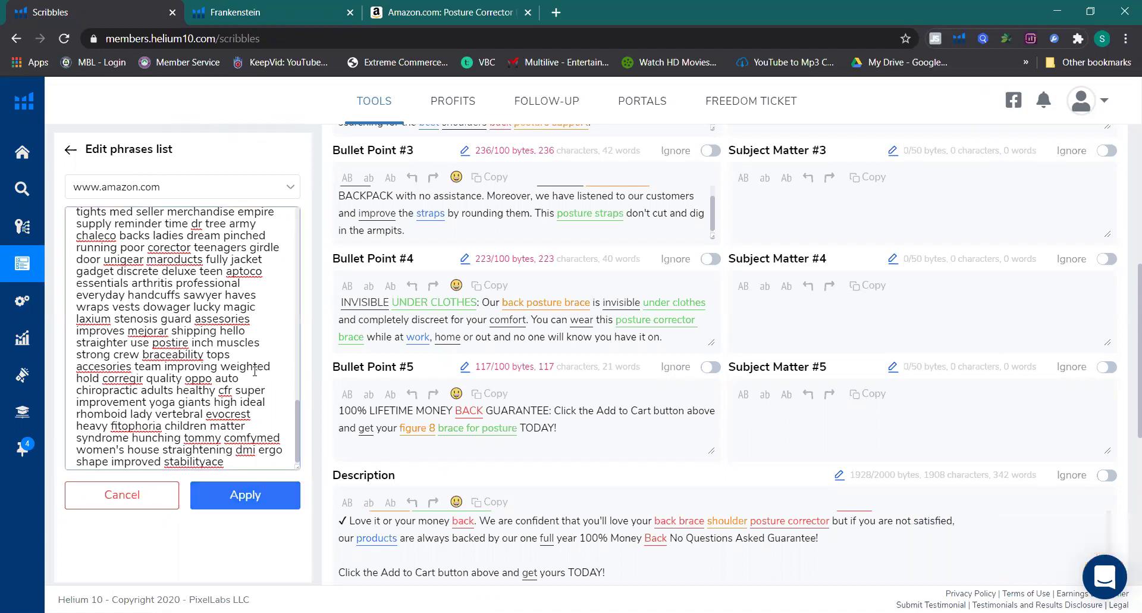
Step: Remove the words after "tape wireless girls" from the phrases list and try to apply it
drag(233, 465, 179, 443)
key(BackSpace)
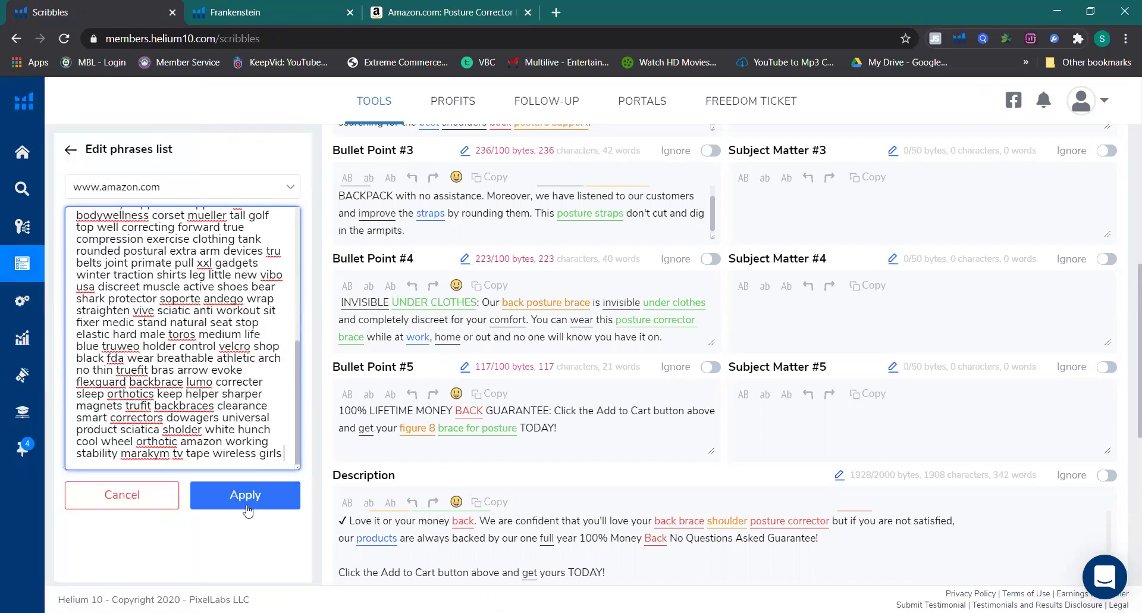
click(244, 500)
Step: Delete everything after "therapy shoulders" in the phrases list and apply the shortened list
click(242, 405)
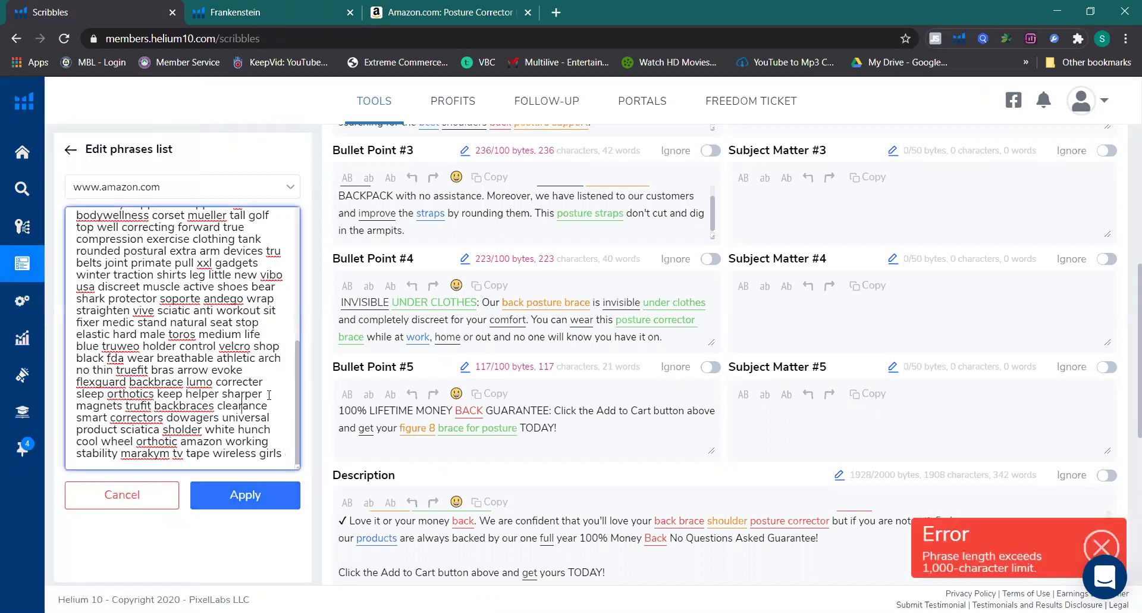
scroll(226, 381, up, 6)
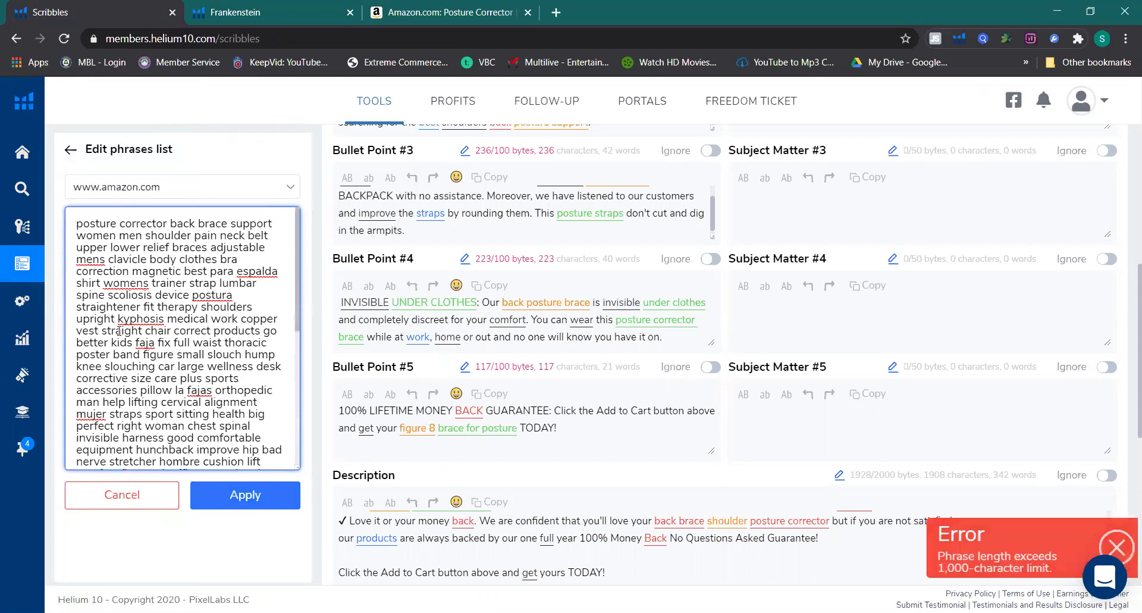
drag(74, 317, 321, 561)
key(BackSpace)
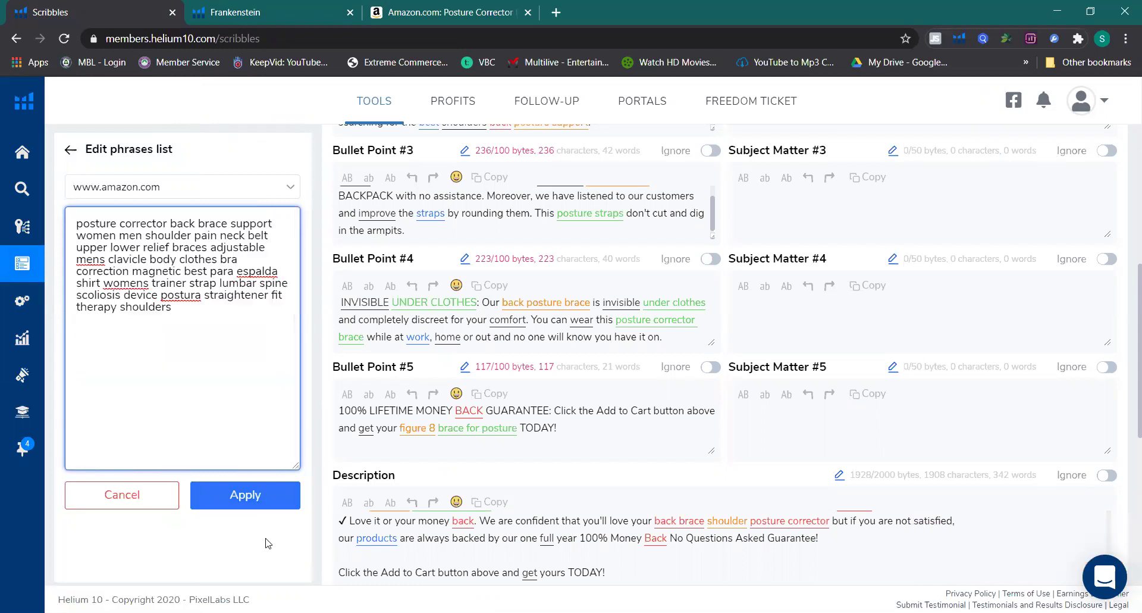
click(262, 508)
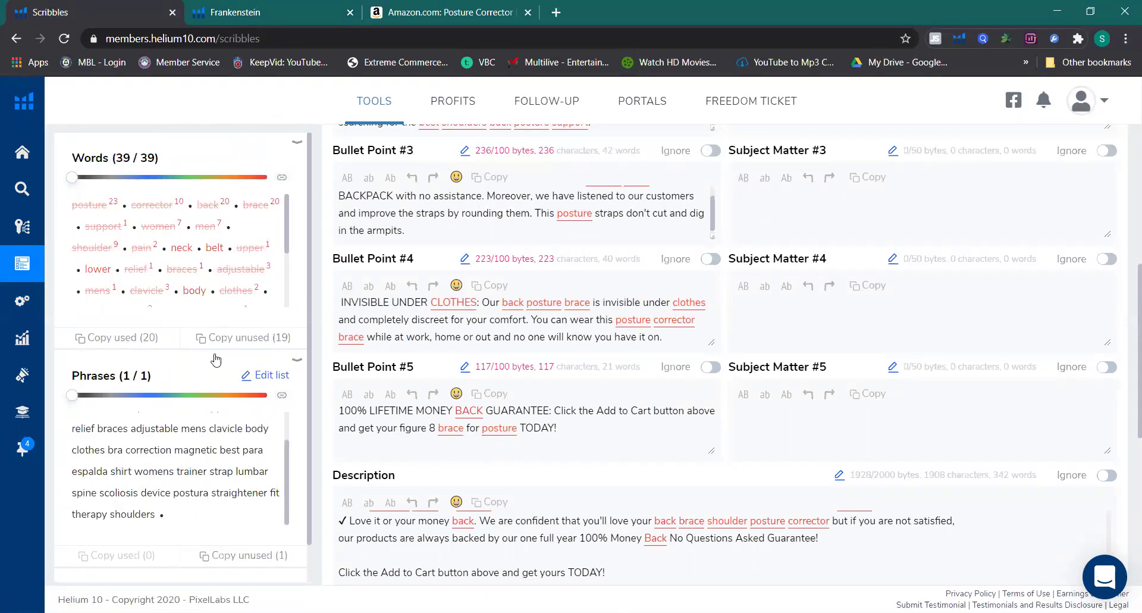
Step: Return to Frankenstein and copy the most frequent result keywords from "posture corrector" through "trufit backbraces"
click(277, 7)
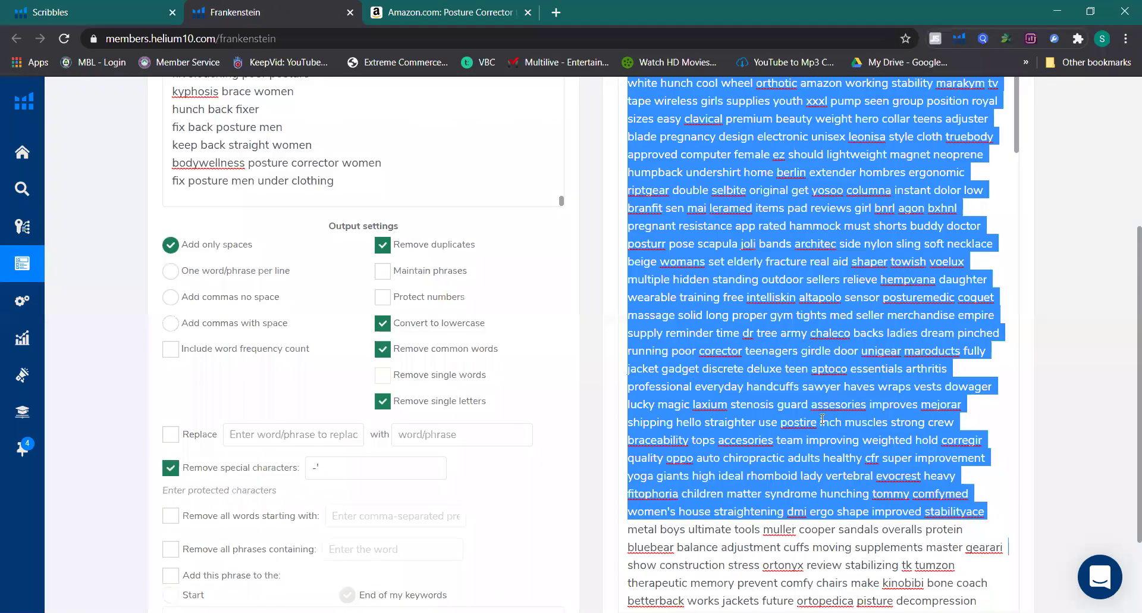
scroll(822, 420, up, 5)
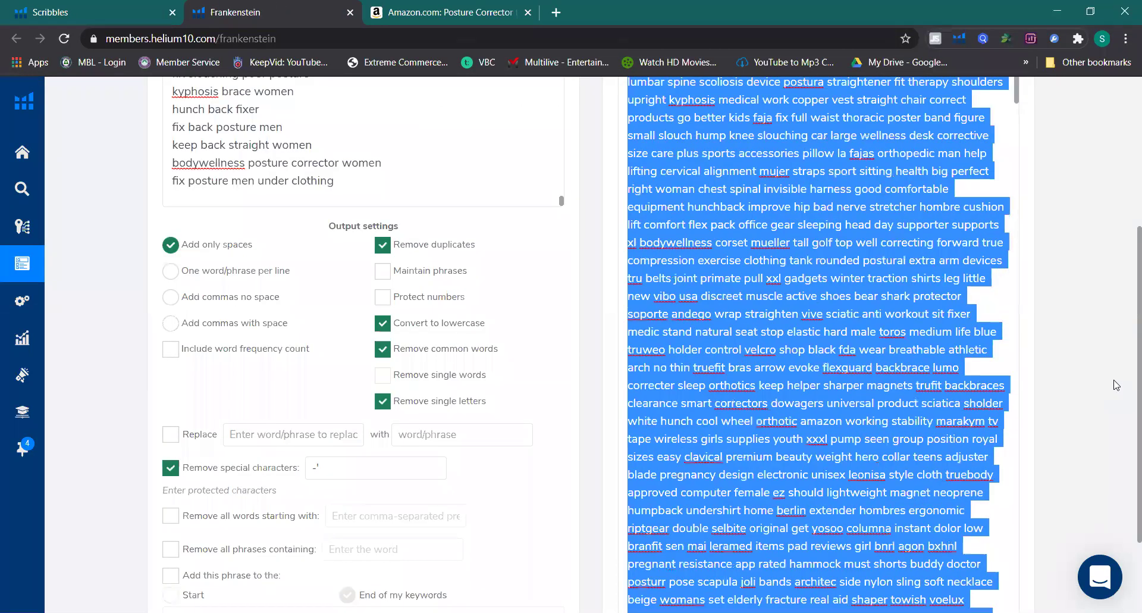
scroll(1101, 384, up, 4)
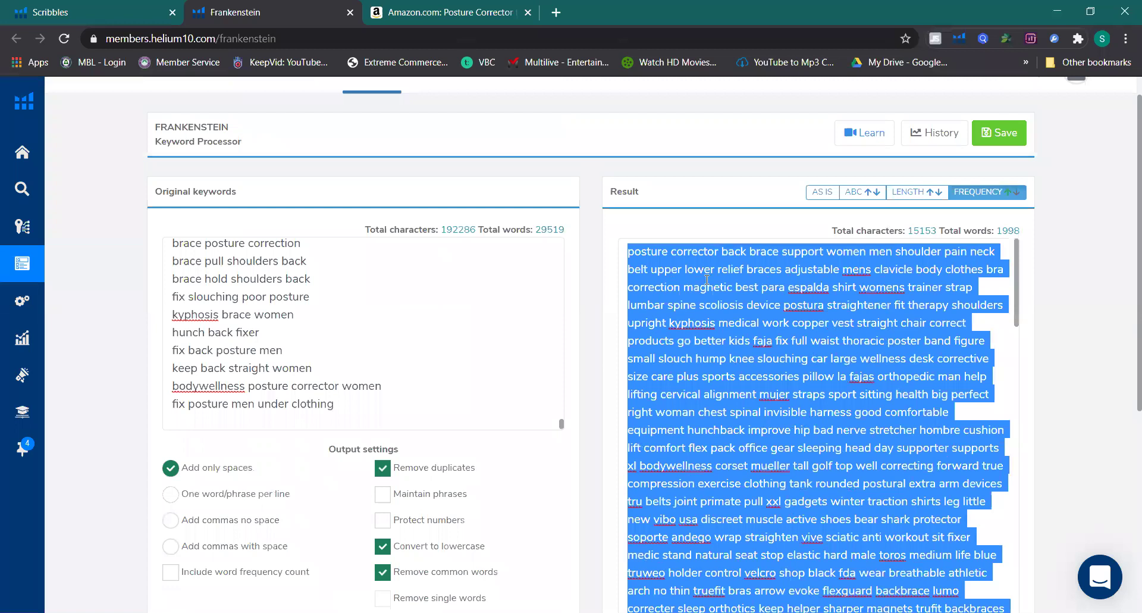
click(629, 253)
drag(725, 318, 1009, 570)
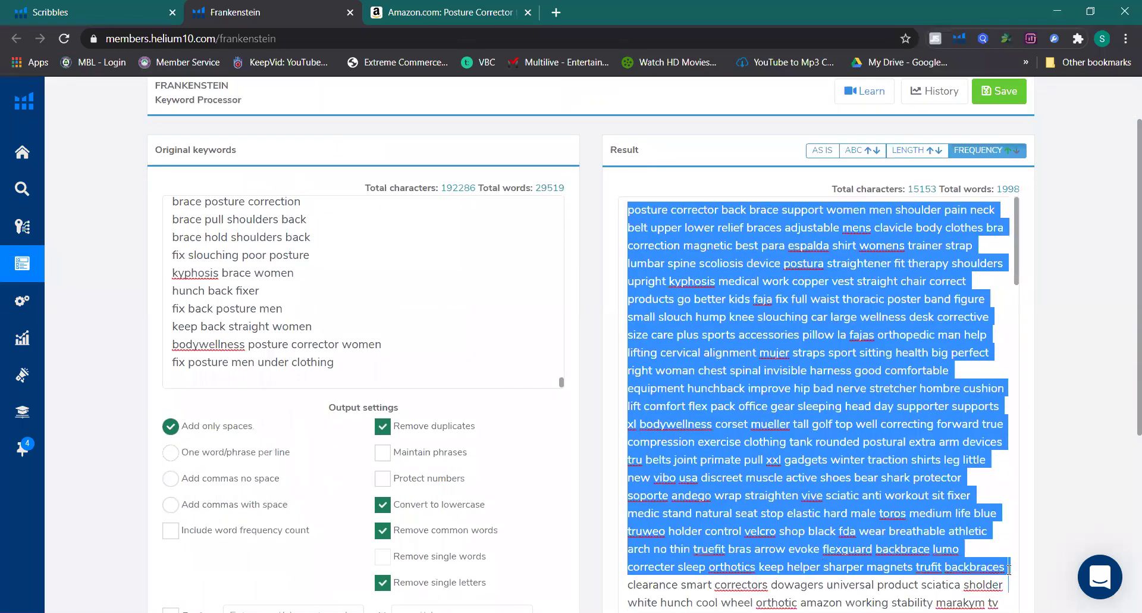
Step: Edit the Scribbles phrases list, replace its contents with the newly copied keywords, and try to apply it
click(62, 12)
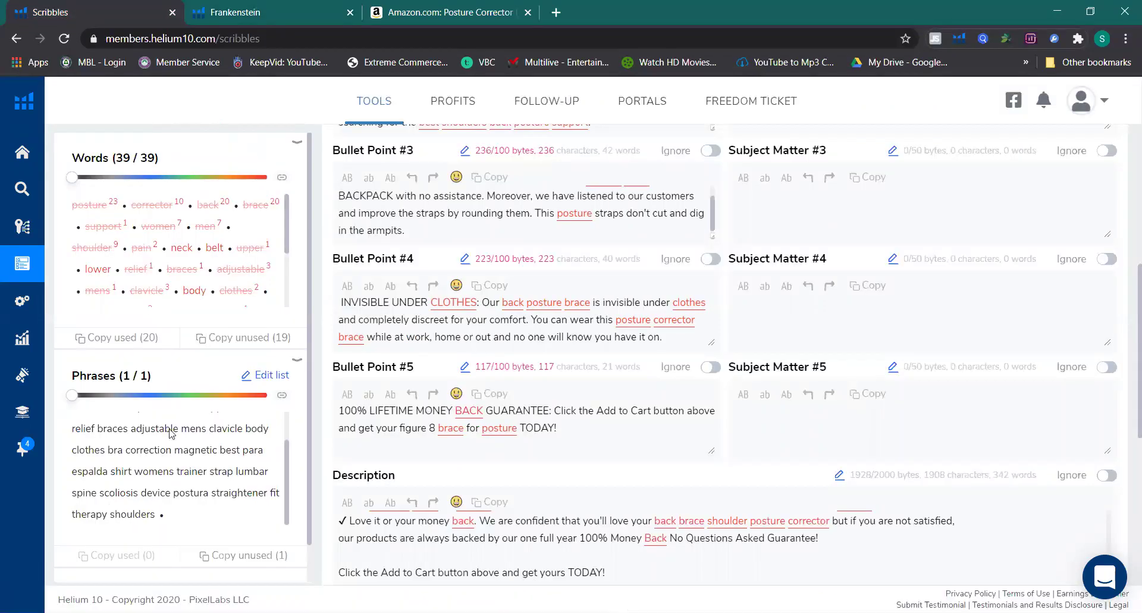
click(262, 375)
click(178, 331)
key(ctrl+a)
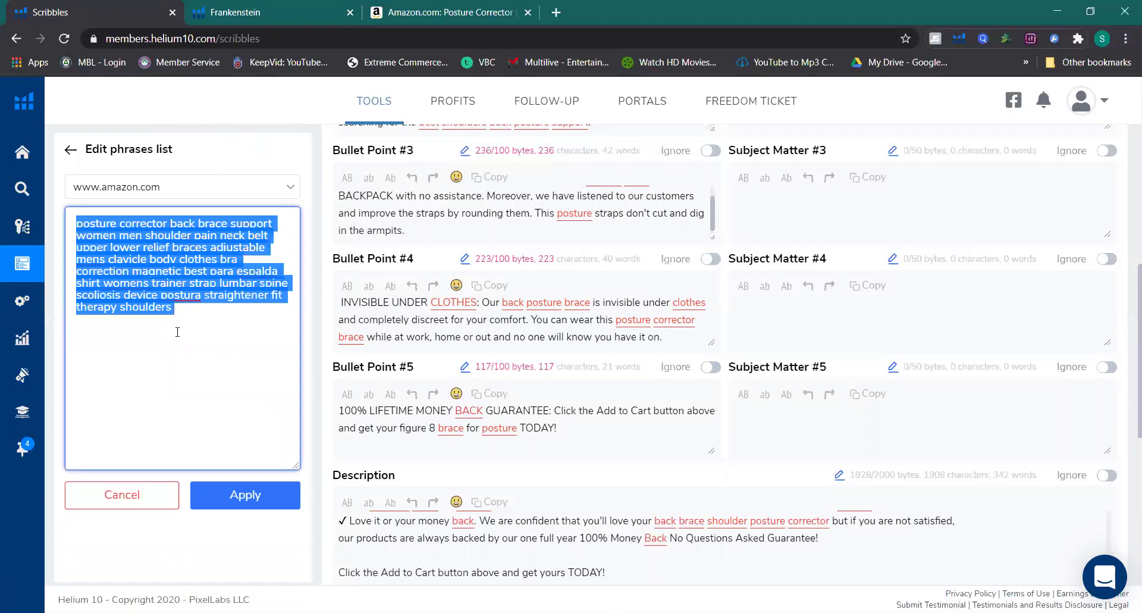
key(ctrl+v)
click(255, 494)
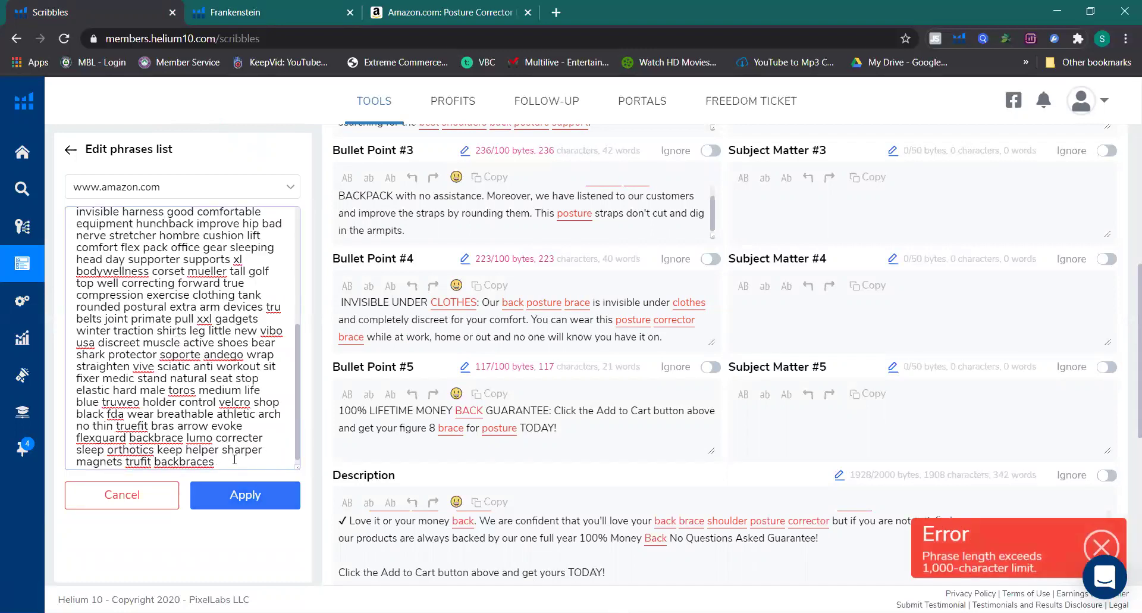
Step: Trim the phrases list back to "andego wrap" and further to "devices tru", applying it after each cut
drag(219, 461, 57, 369)
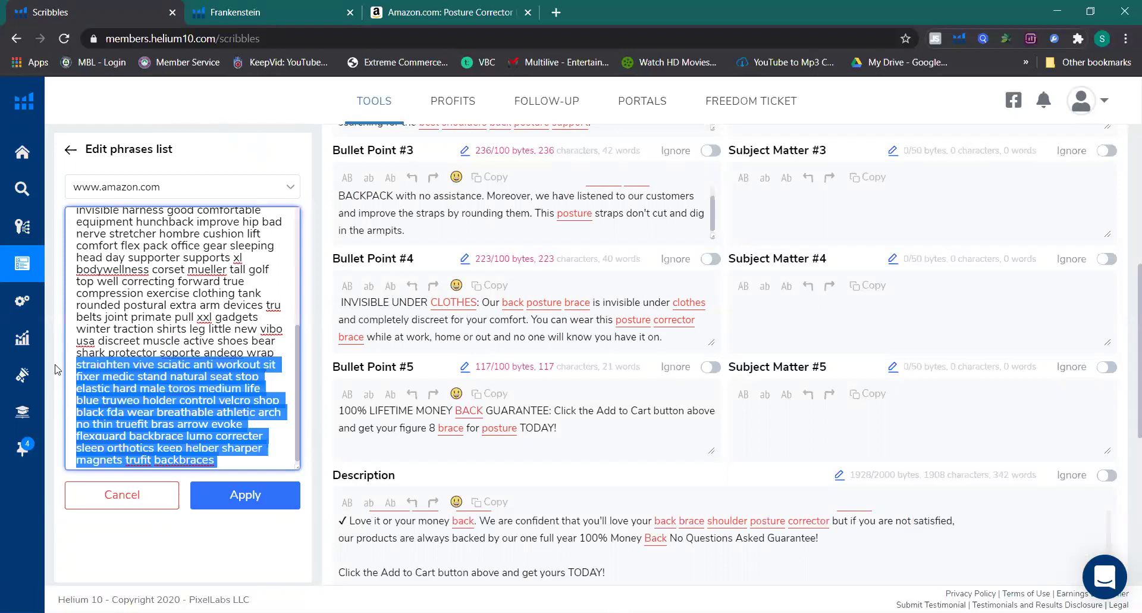
key(BackSpace)
click(248, 499)
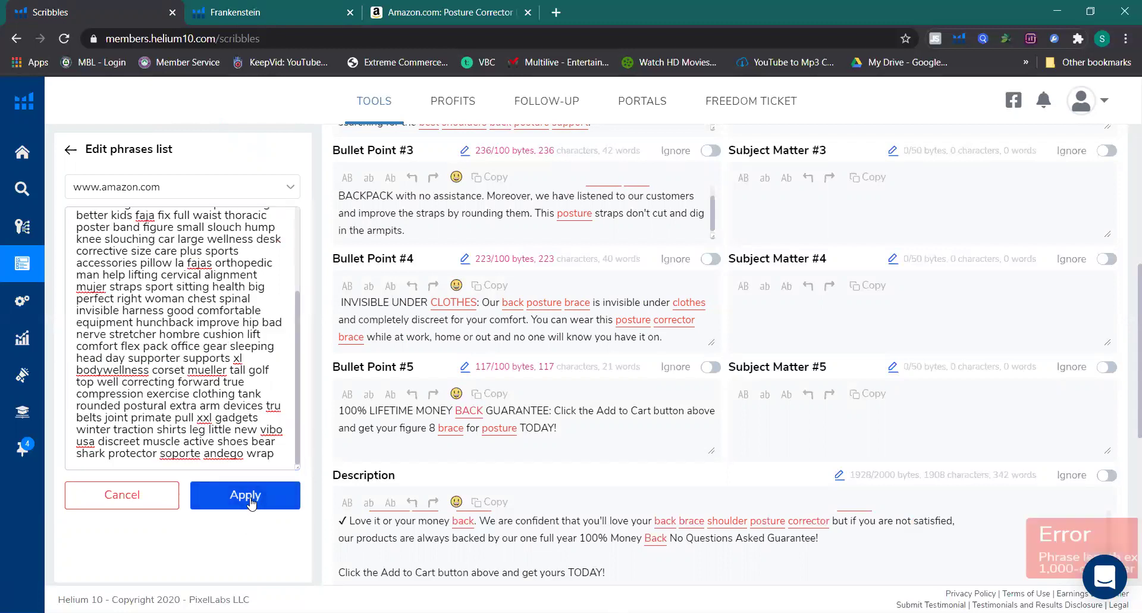
drag(256, 464, 58, 423)
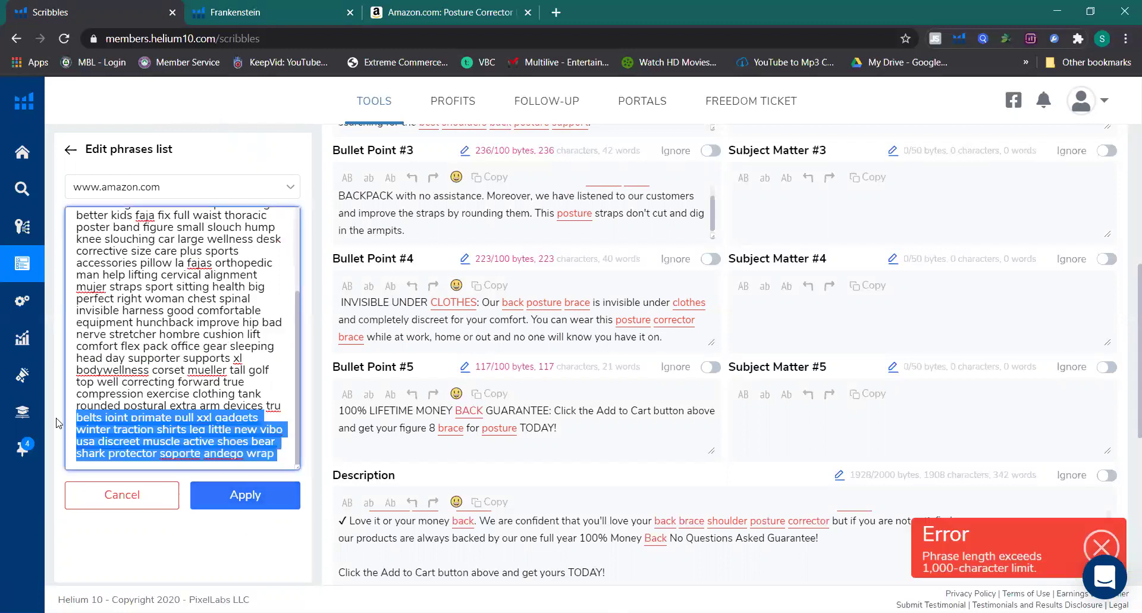
key(BackSpace)
click(247, 496)
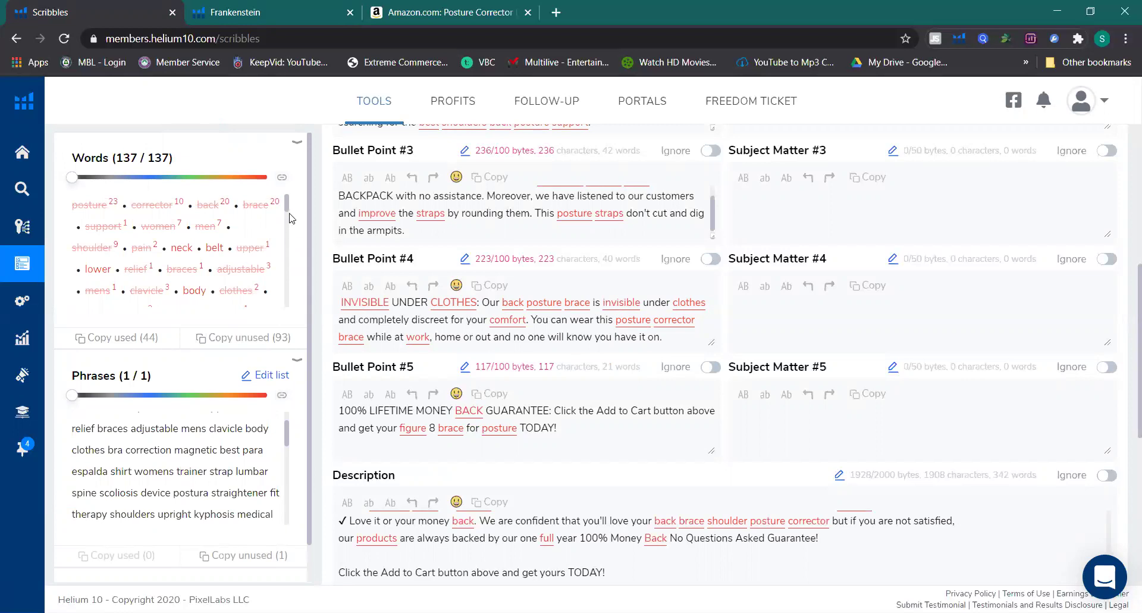
Step: Look through the Words list to compare which keywords the listing already uses and which remain unused
drag(288, 206, 282, 298)
scroll(282, 297, up, 10)
scroll(283, 250, down, 2)
scroll(283, 249, up, 3)
scroll(408, 404, down, 5)
click(402, 365)
scroll(303, 305, up, 5)
Step: Copy the unused words from Scribbles and paste them on a new page at the end of the Word document
click(253, 338)
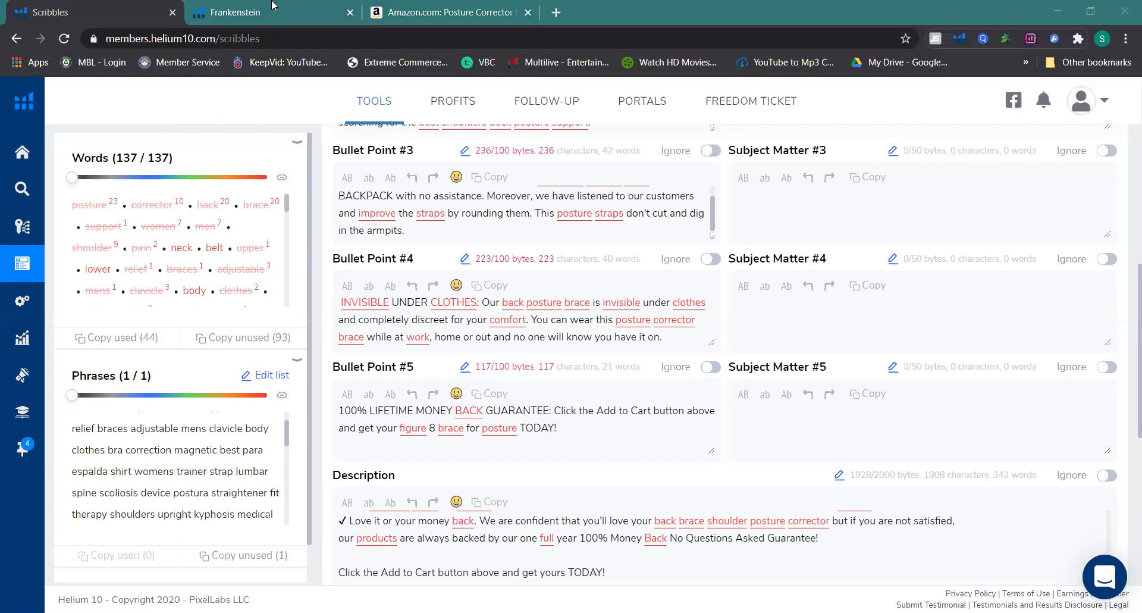
key(alt+Tab)
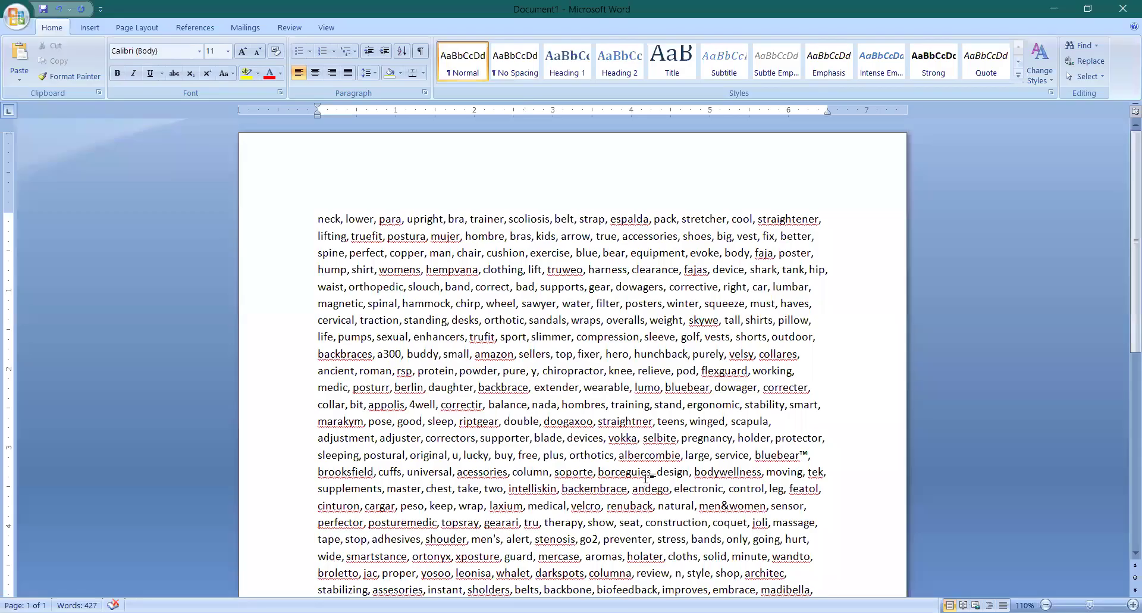
key(ctrl+End)
key(Return)
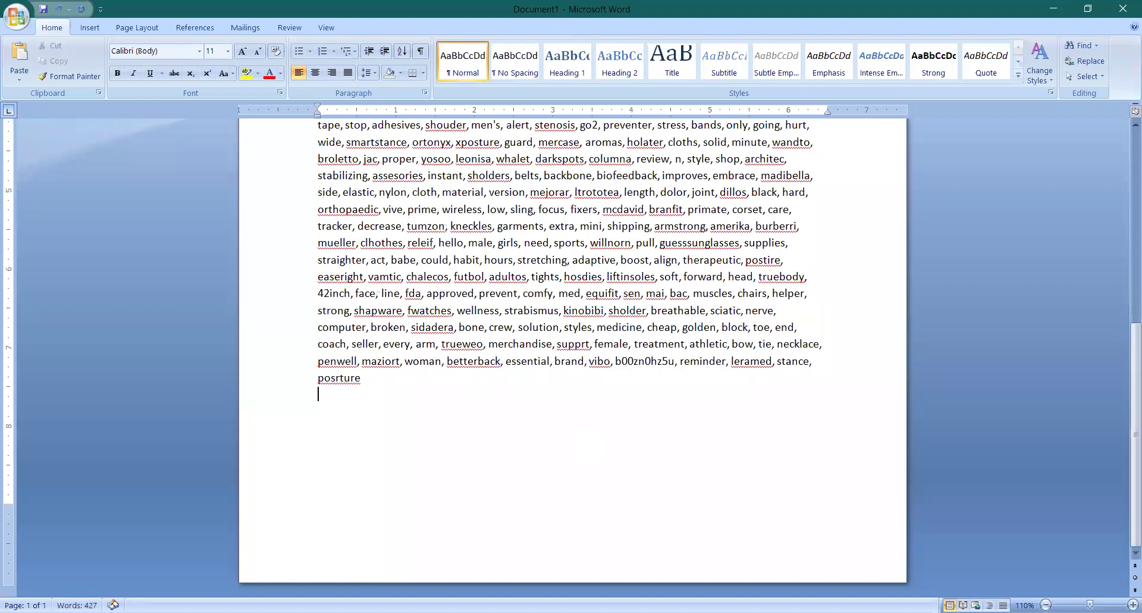
scroll(586, 437, down, 2)
scroll(587, 437, down, 10)
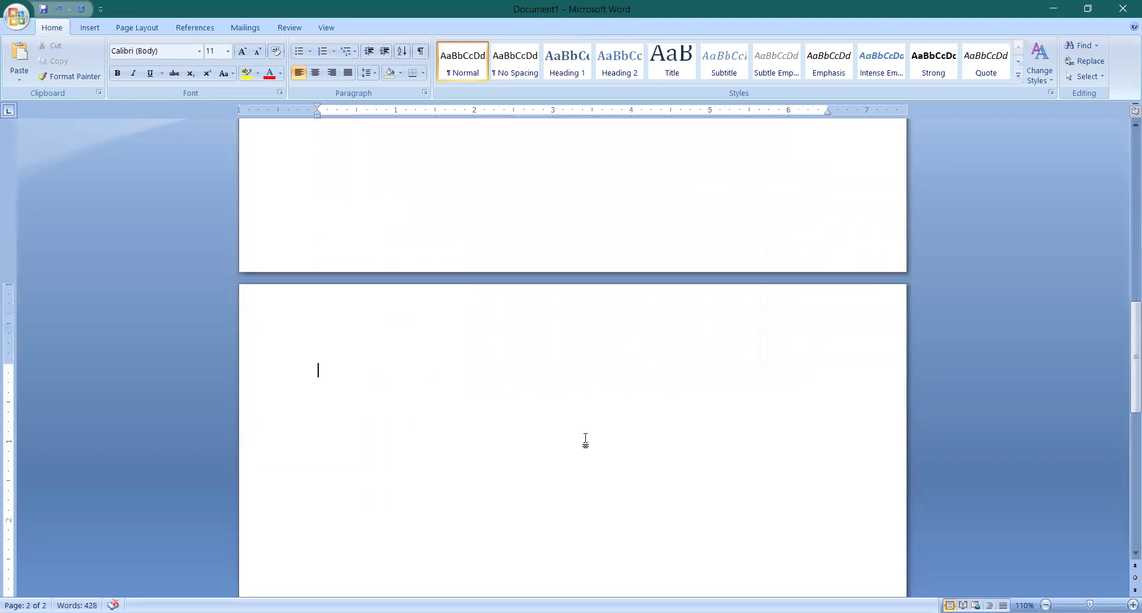
key(ctrl+v)
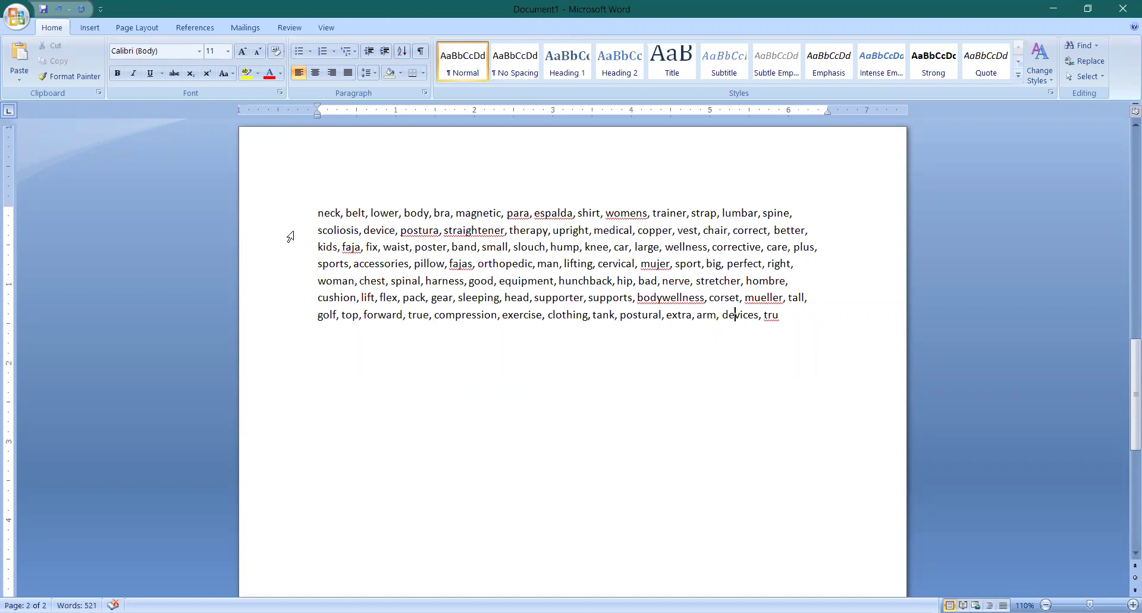
drag(316, 213, 778, 319)
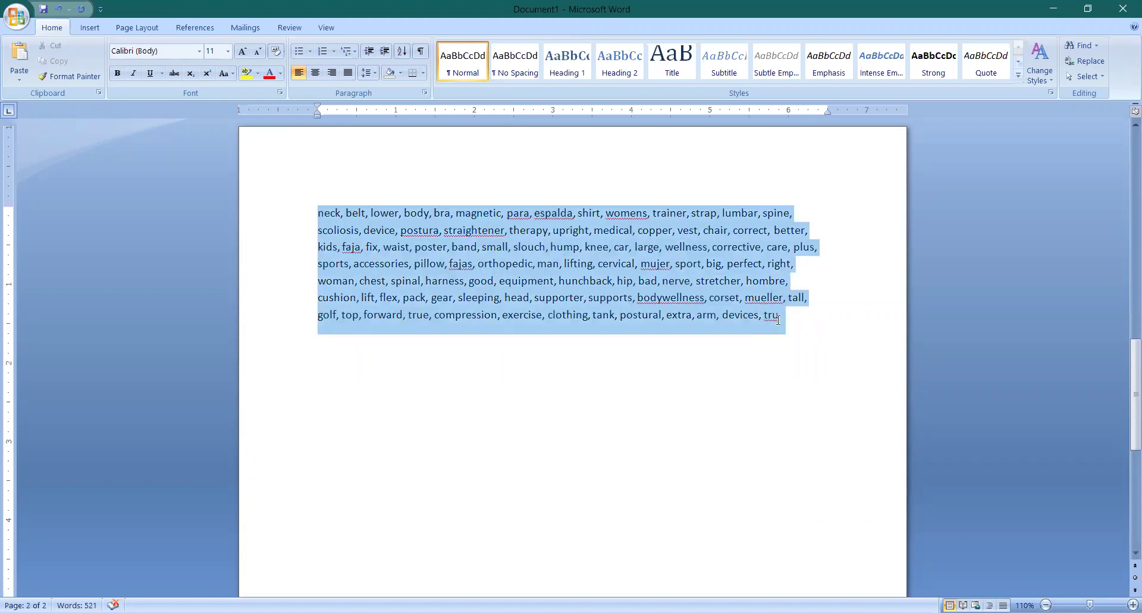
click(449, 290)
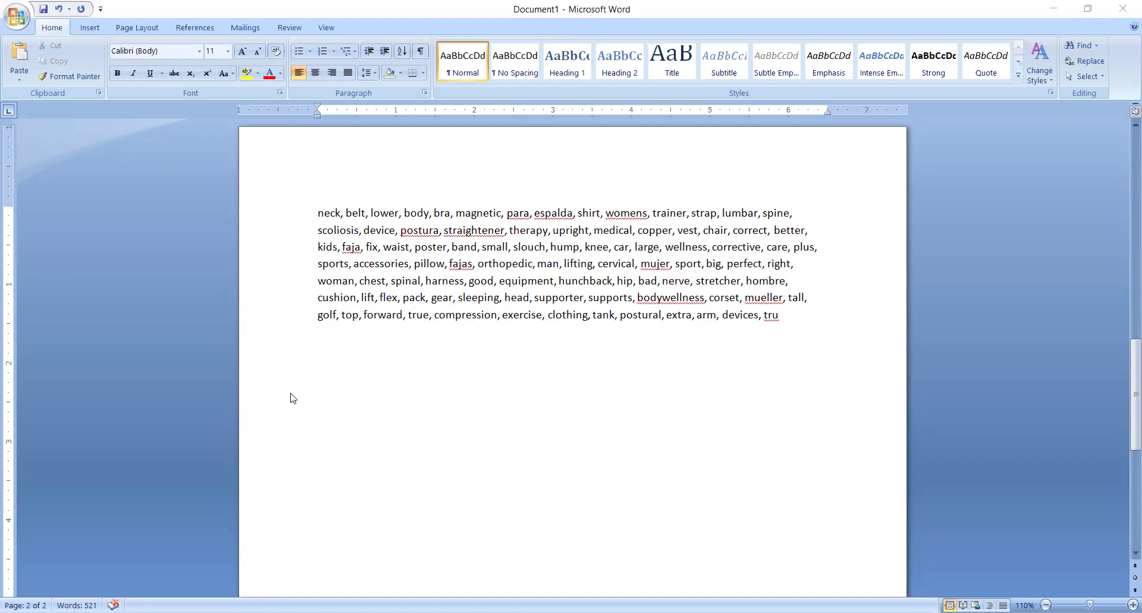
key(alt+Tab)
click(477, 312)
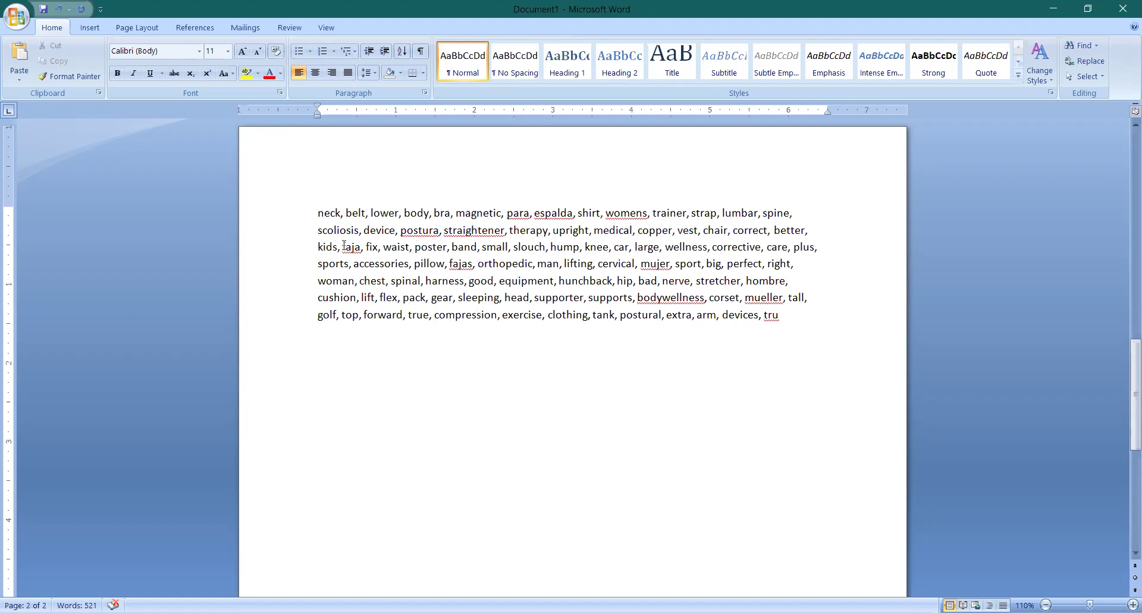
Step: Highlight the words neck, belt, lower and body in yellow at the start of the unused keyword list
double_click(328, 214)
ctrl+double_click(355, 213)
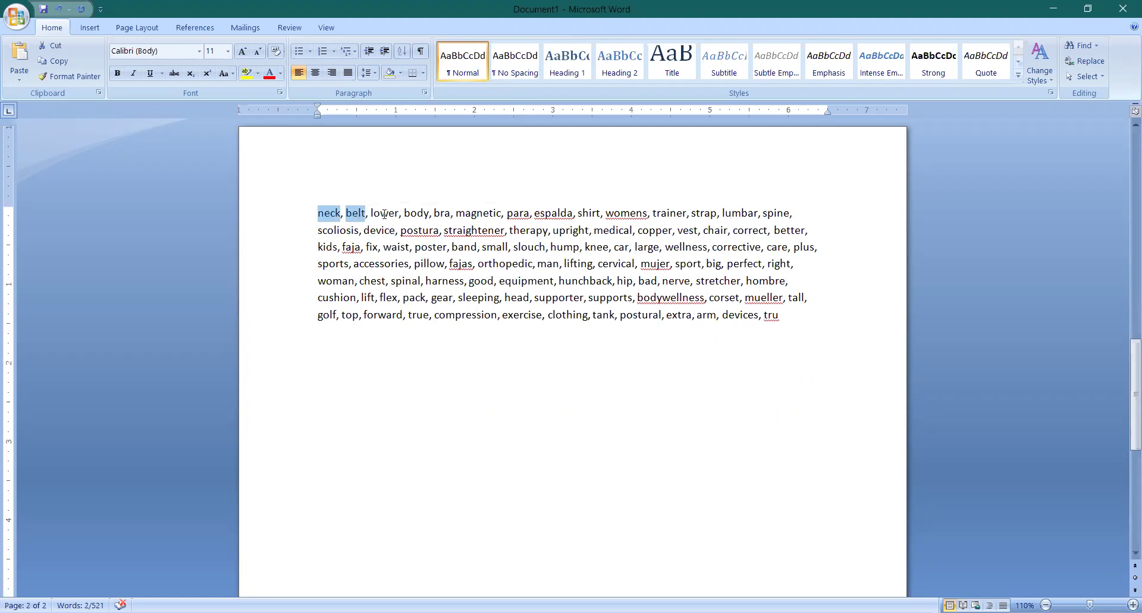
ctrl+double_click(384, 213)
ctrl+double_click(416, 213)
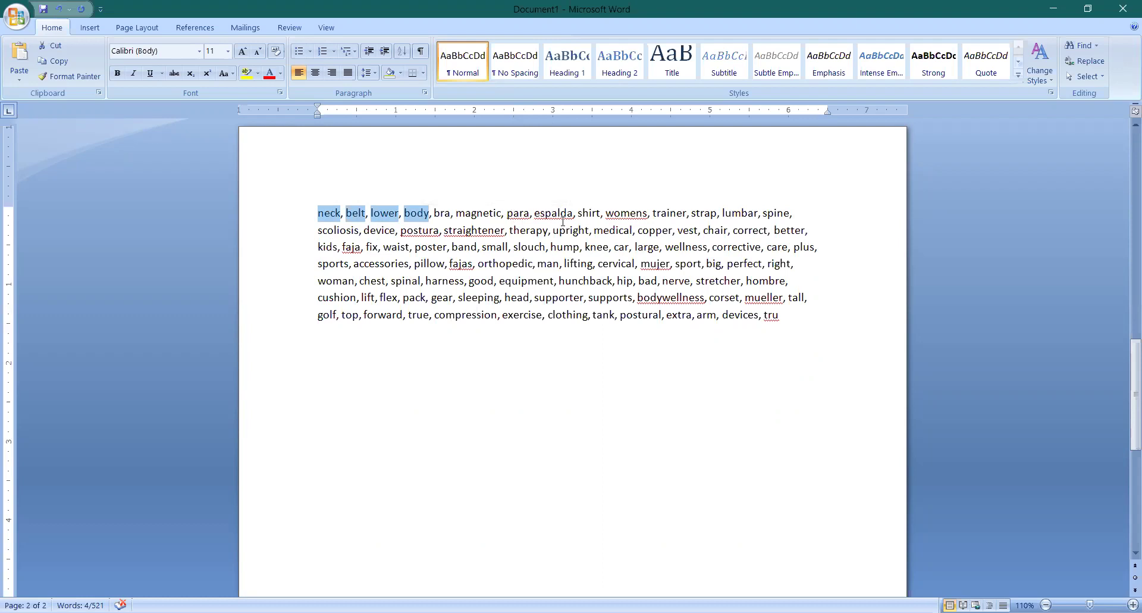
click(246, 72)
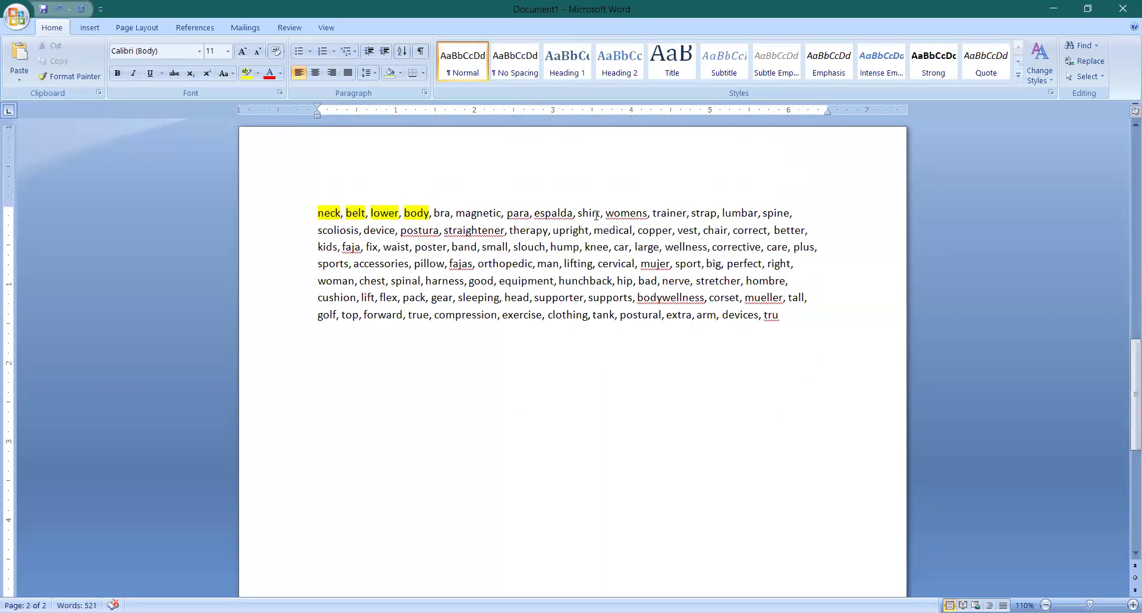
Step: Highlight the words womens and trainer in yellow in the first line of the keyword list
double_click(623, 214)
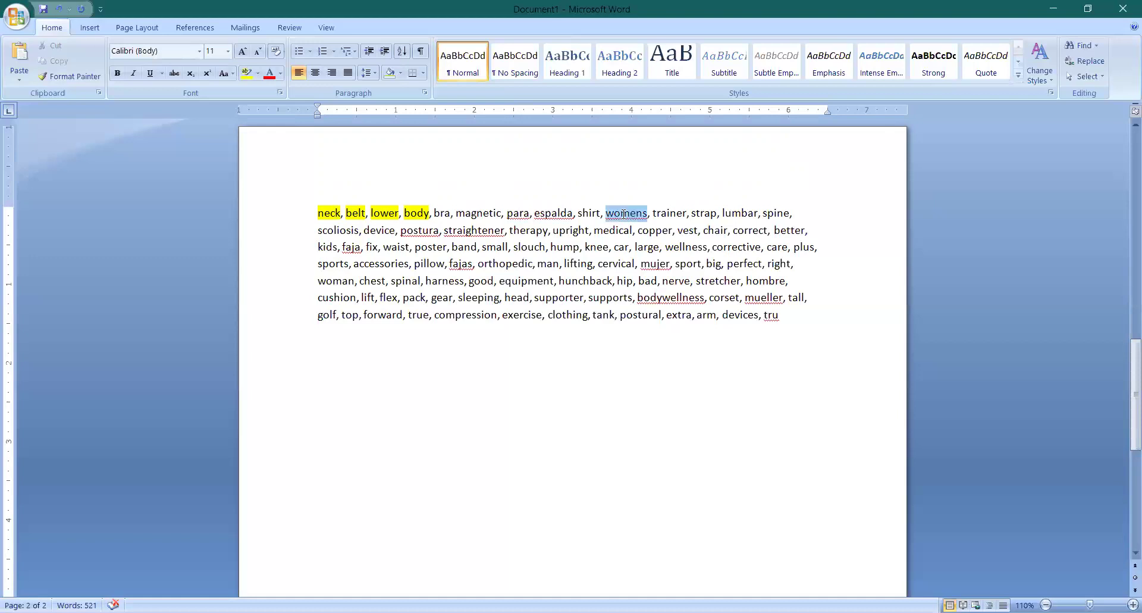
click(246, 72)
double_click(671, 212)
click(246, 72)
Step: Highlight strap, lumbar, spine, postura, straightener, therapy, correct and poster in yellow in the keyword list
double_click(707, 213)
ctrl+double_click(740, 213)
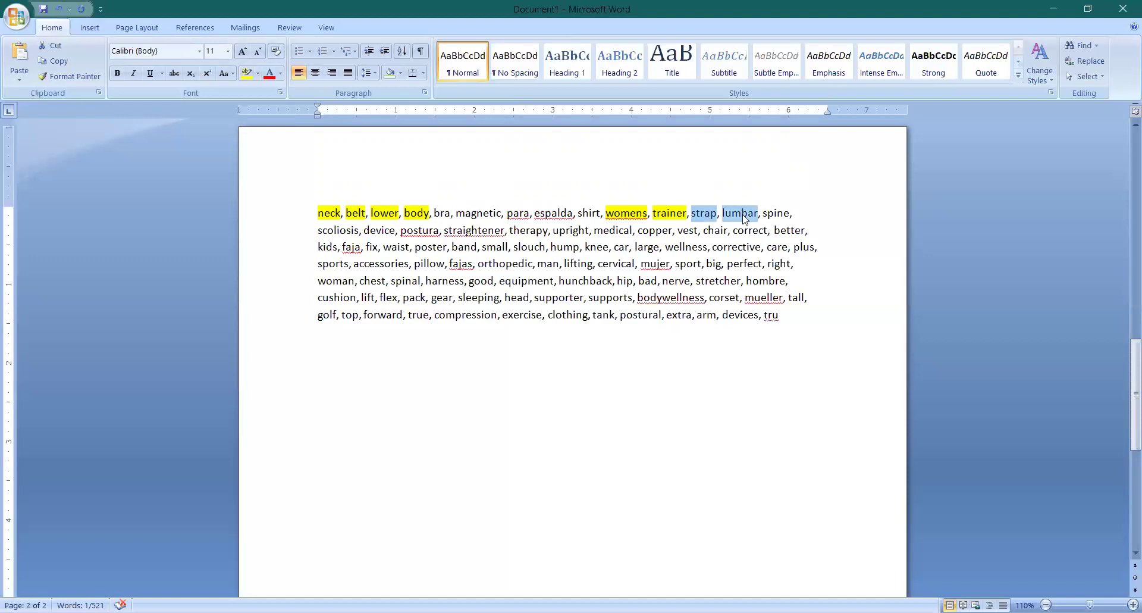
ctrl+double_click(776, 213)
ctrl+double_click(421, 232)
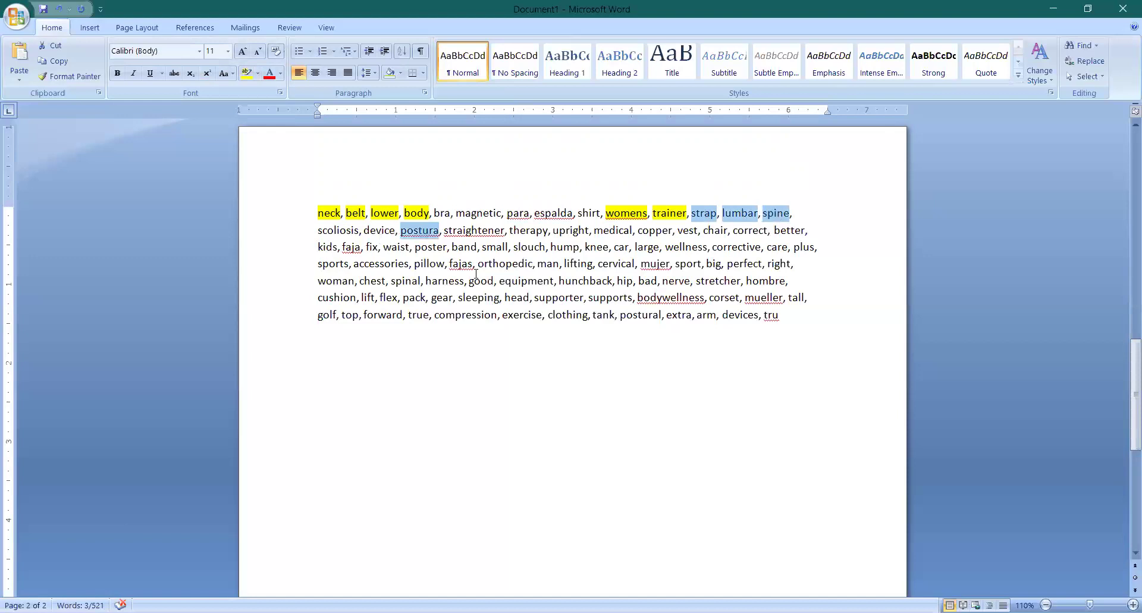
ctrl+double_click(484, 231)
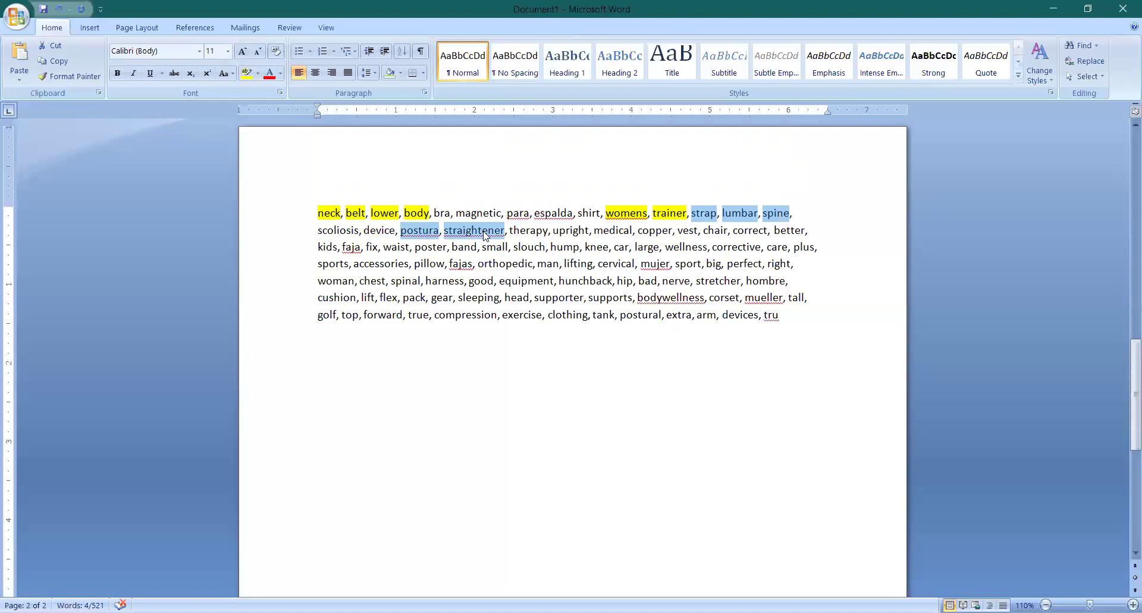
ctrl+double_click(528, 231)
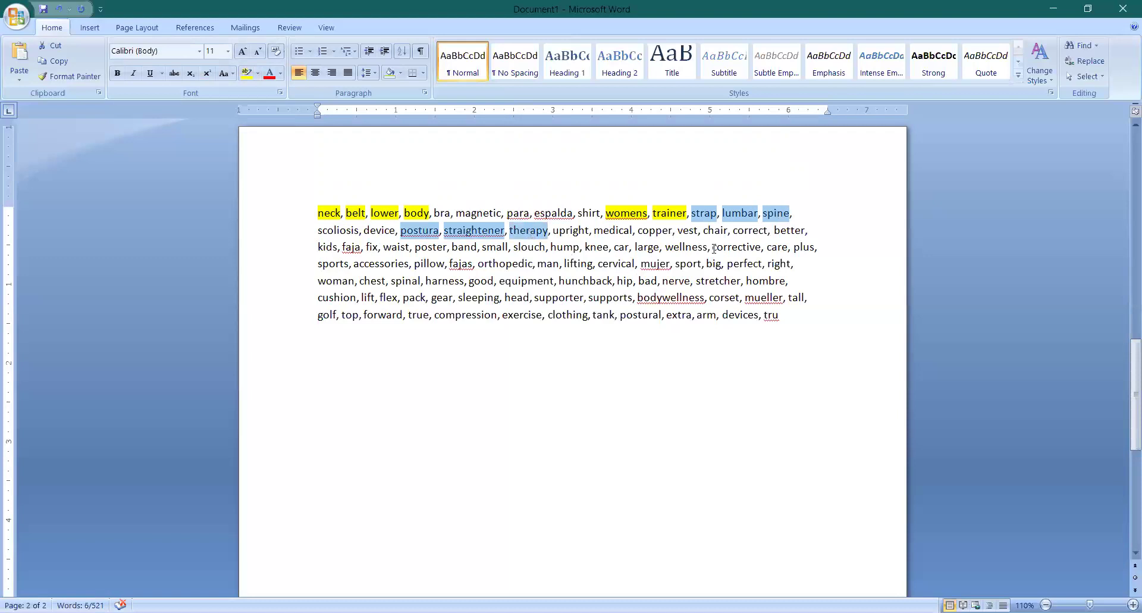
ctrl+double_click(752, 230)
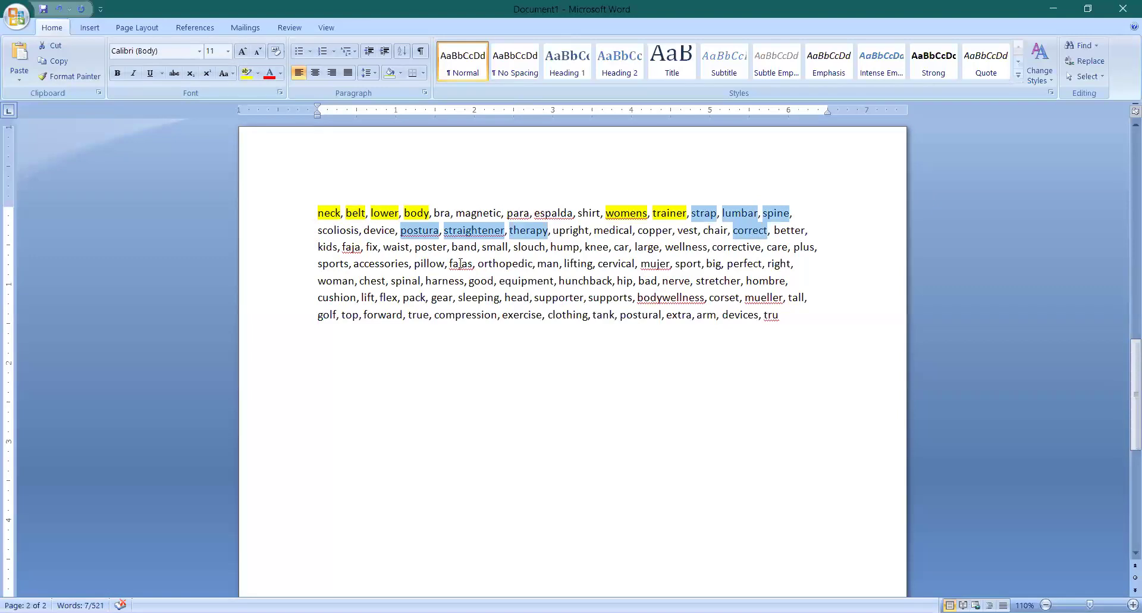
ctrl+double_click(430, 247)
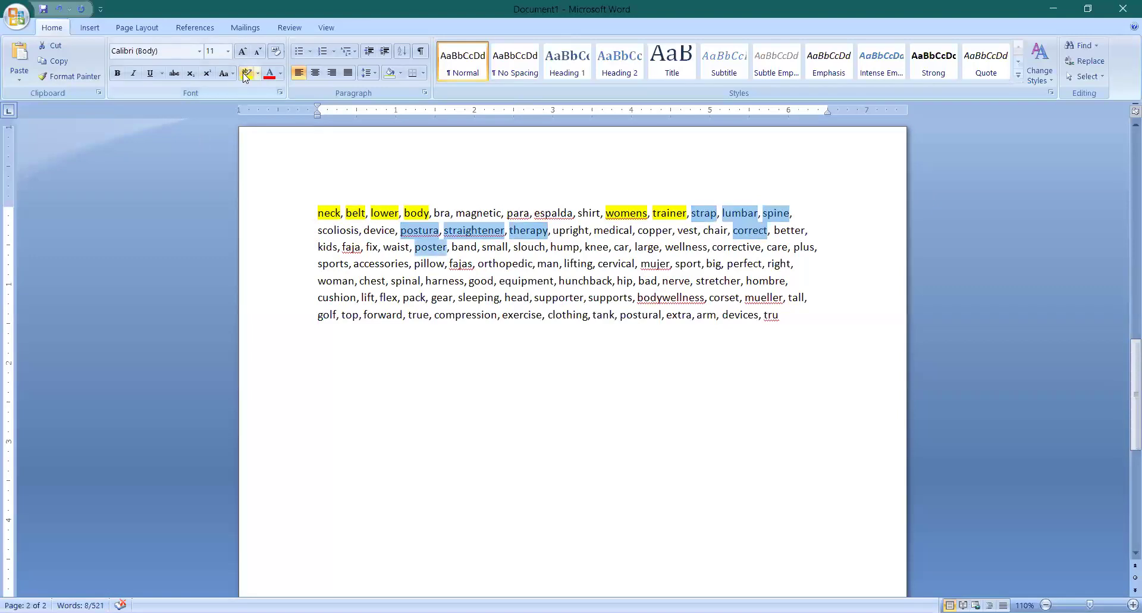
key(ctrl+alt+h)
click(433, 250)
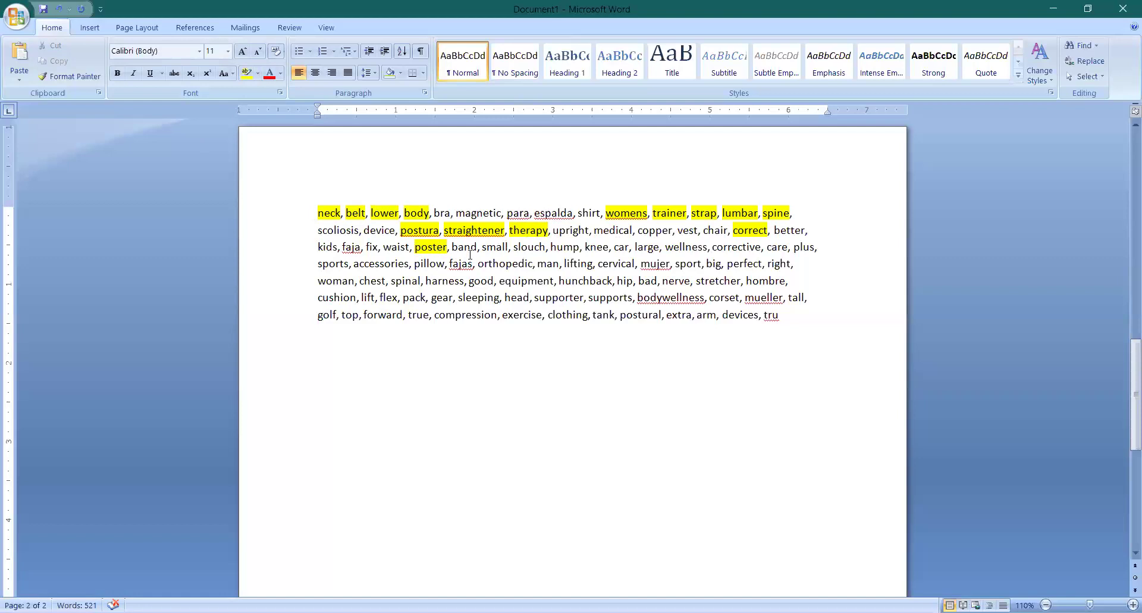
click(427, 246)
Step: Highlight the words band, corrective, care, sports and accessories in yellow in the keyword list
double_click(466, 246)
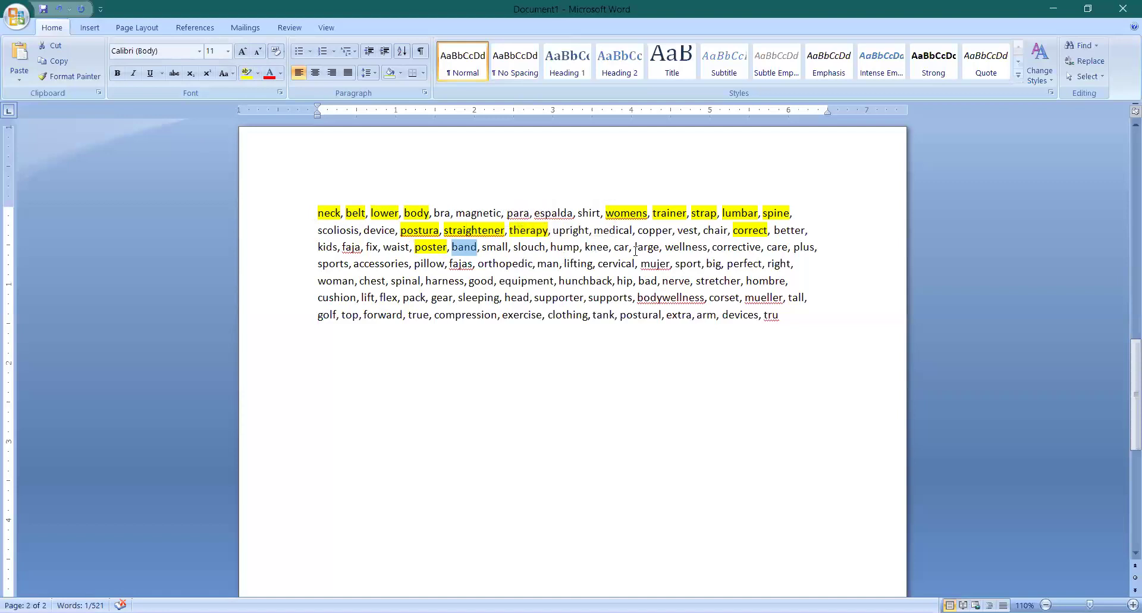
ctrl+double_click(736, 246)
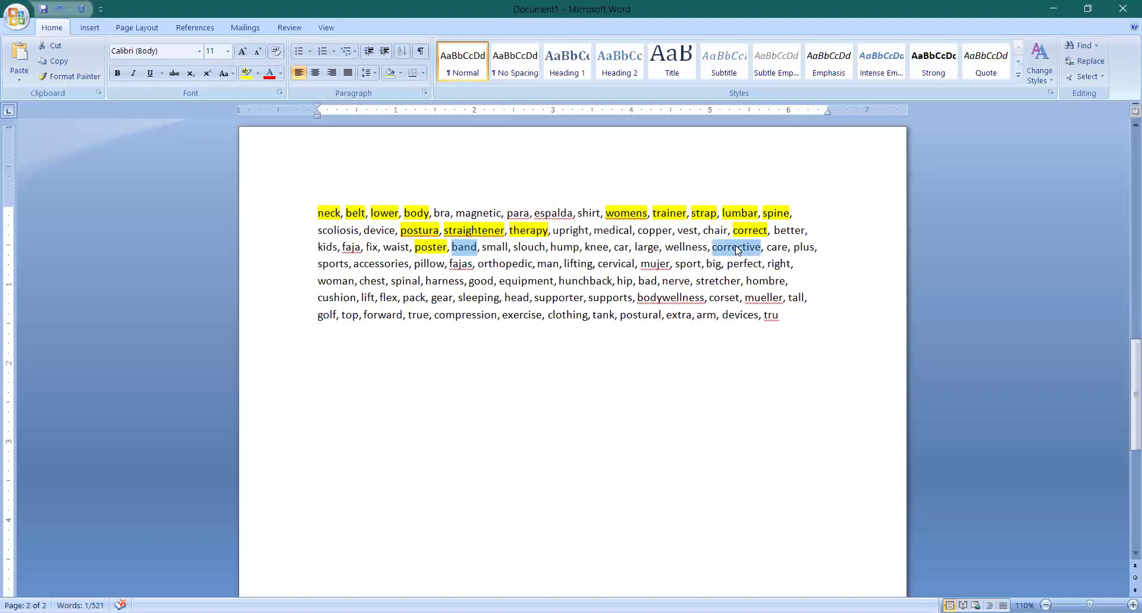
ctrl+double_click(777, 247)
ctrl+double_click(334, 265)
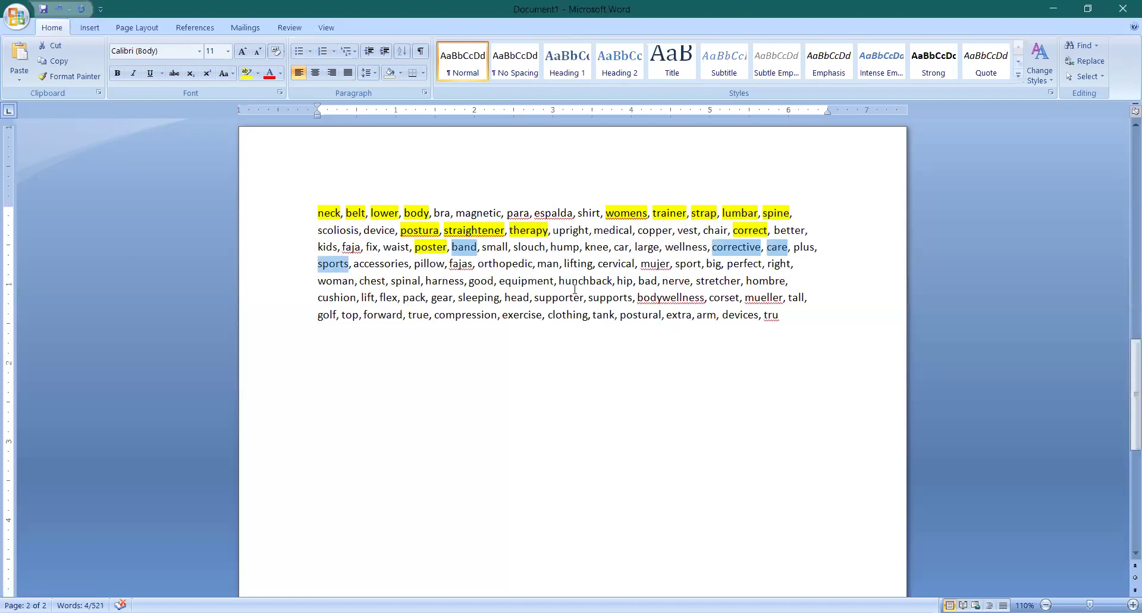
ctrl+double_click(379, 266)
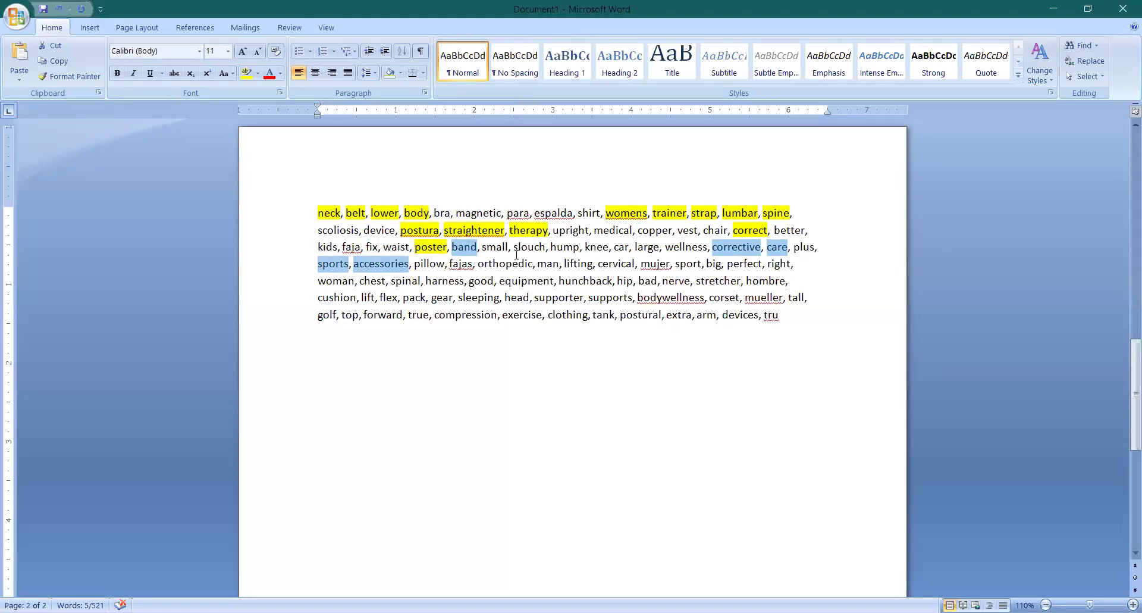
click(243, 74)
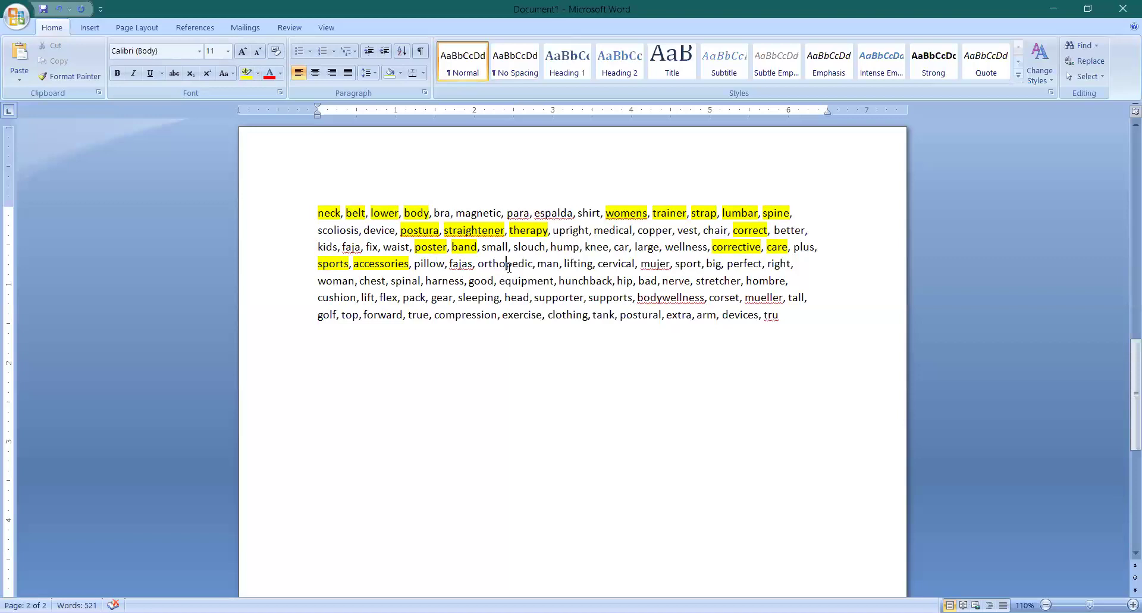
Step: Highlight orthopedic, man, cervical, woman, spinal, stretcher, gear, supporter, supports, corset, exercise and postural in yellow in the keyword list
shift+click(552, 269)
shift+click(554, 270)
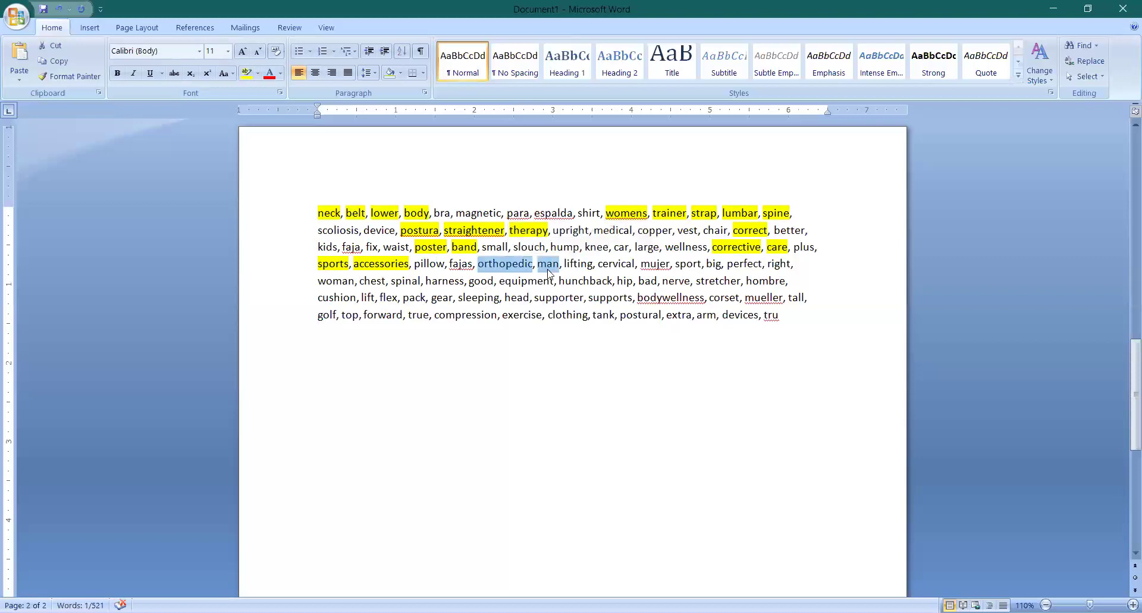
ctrl+double_click(624, 266)
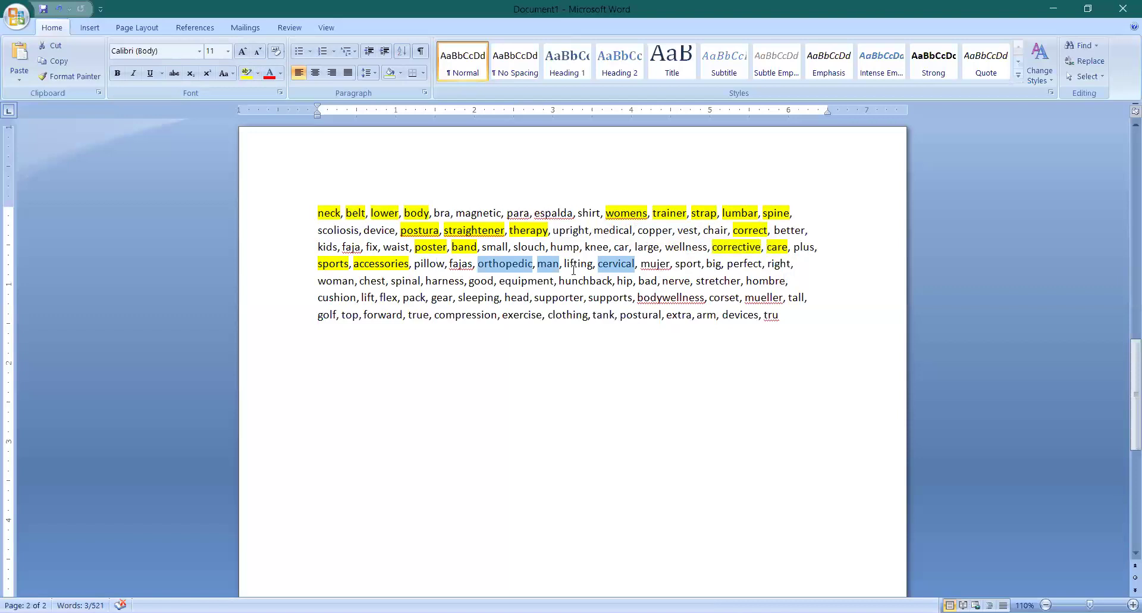
ctrl+double_click(341, 287)
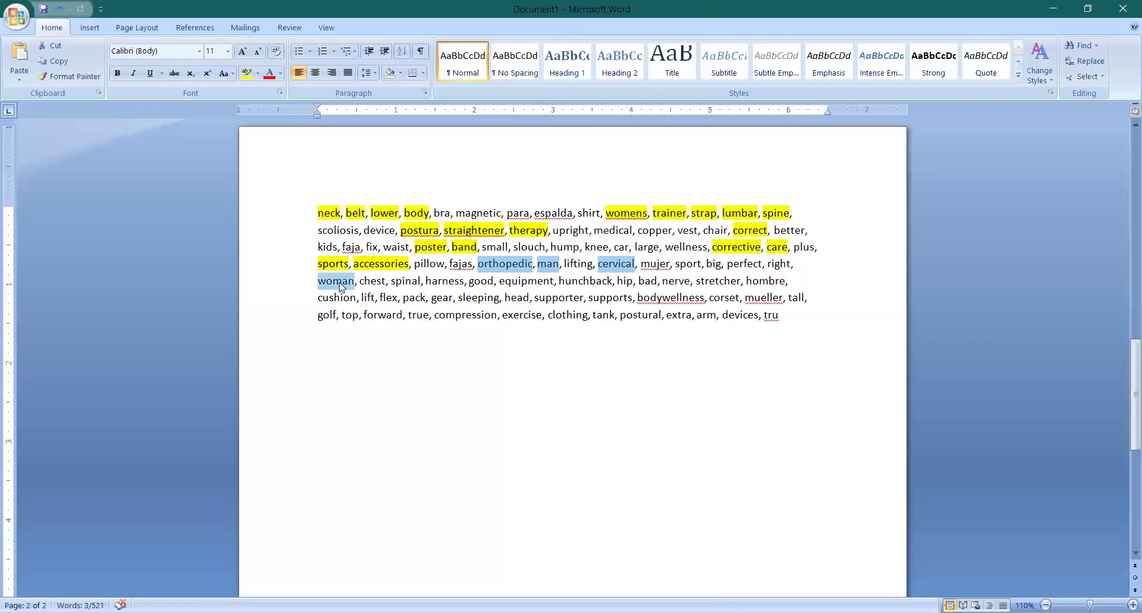
ctrl+double_click(415, 286)
ctrl+double_click(712, 279)
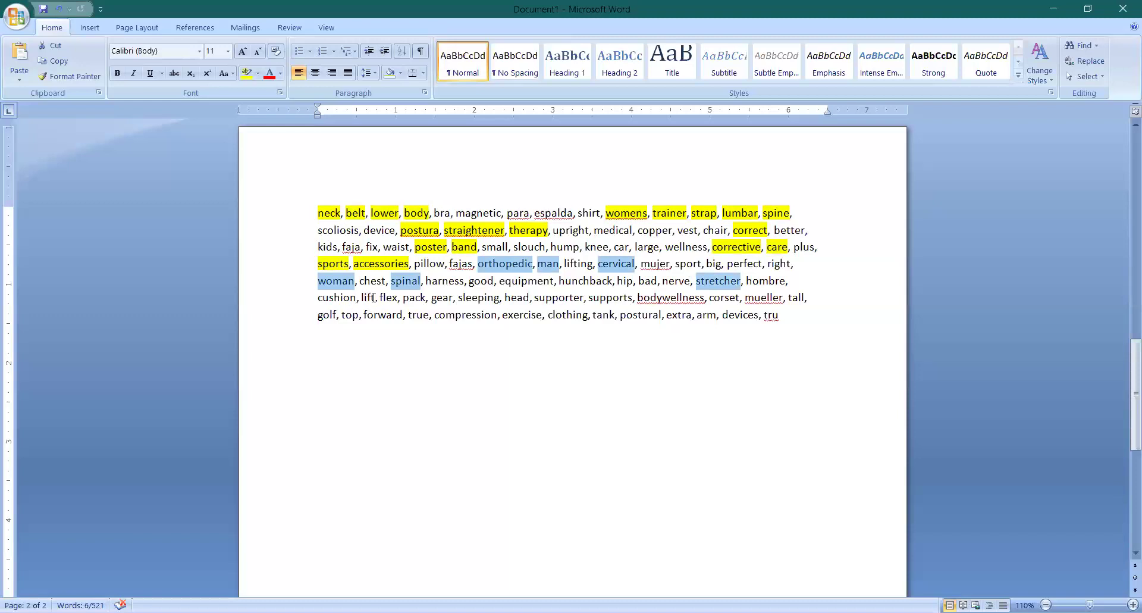
ctrl+double_click(442, 300)
ctrl+double_click(556, 297)
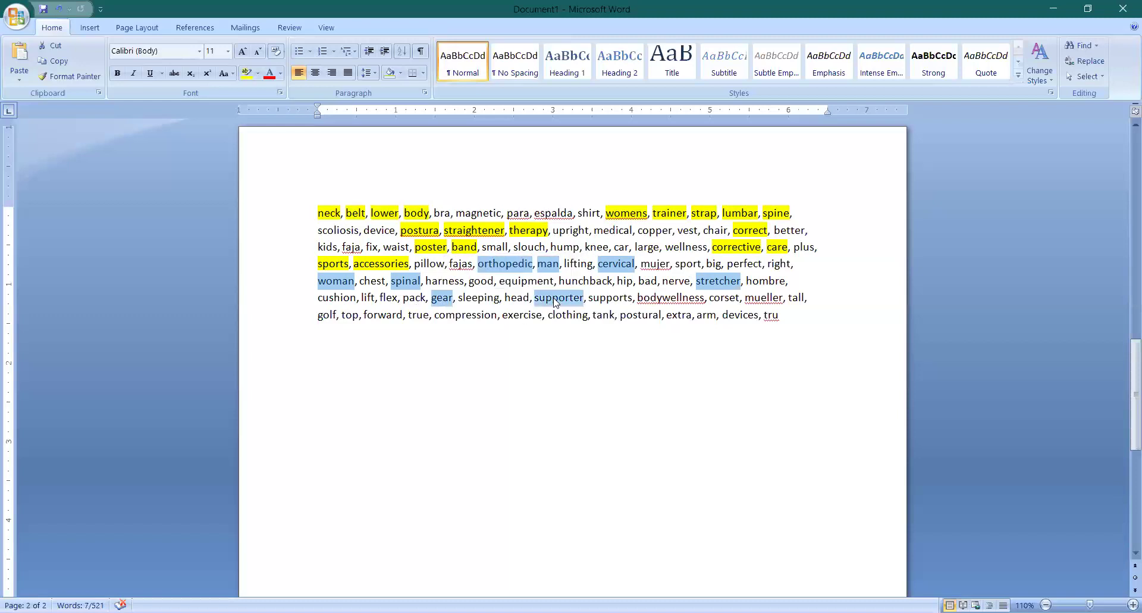
ctrl+double_click(615, 299)
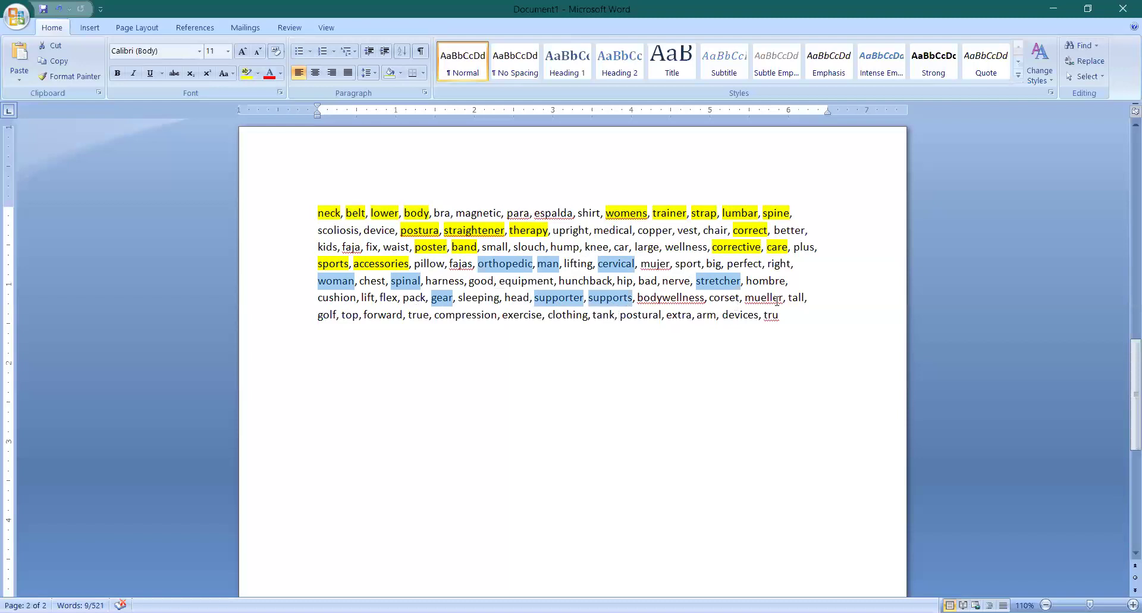
ctrl+double_click(725, 297)
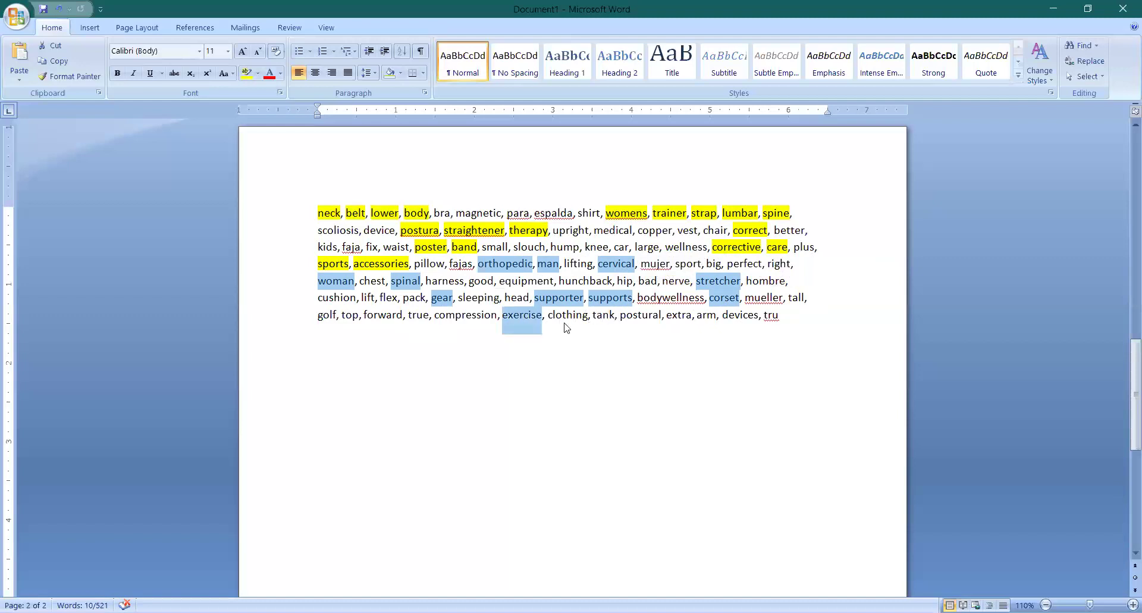
ctrl+double_click(640, 316)
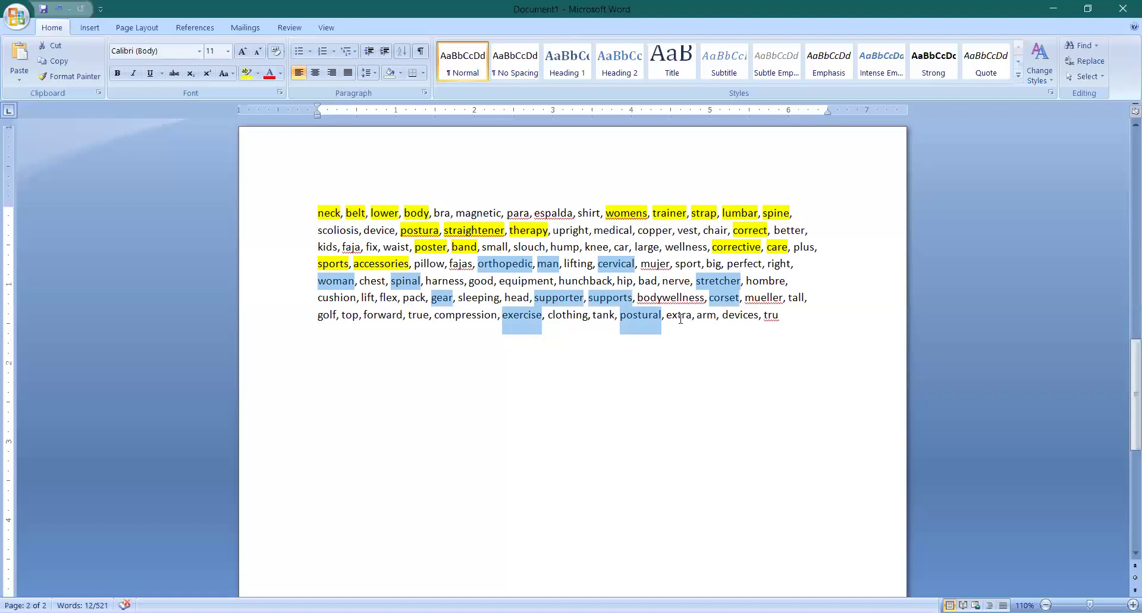
click(245, 73)
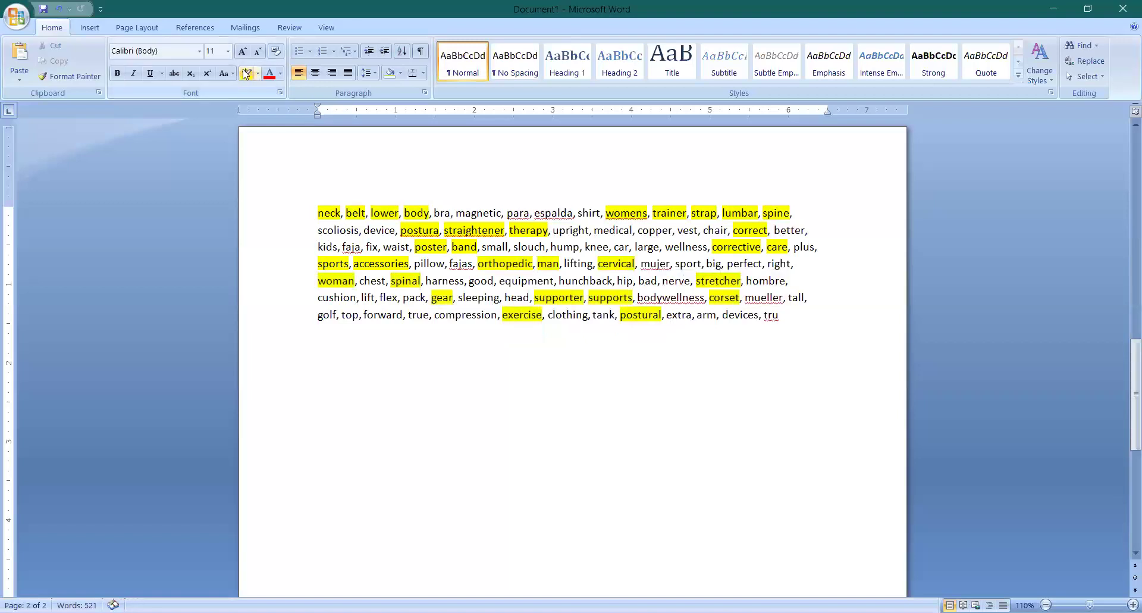
click(696, 339)
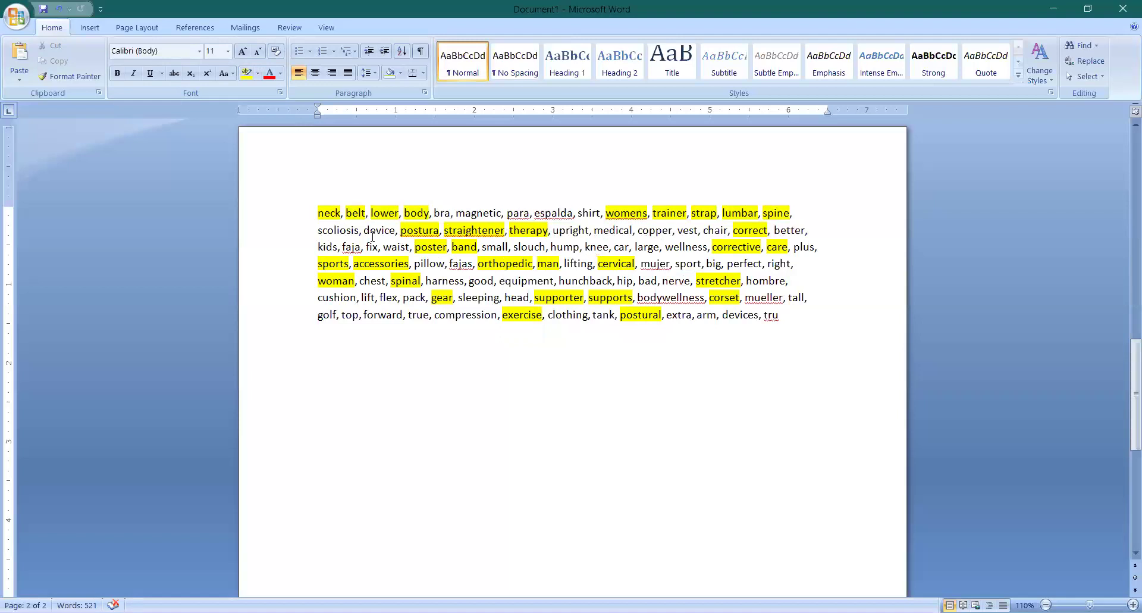
Step: Copy the whole highlighted keyword list and paste a duplicate a few lines below it
click(319, 214)
drag(319, 214, 406, 364)
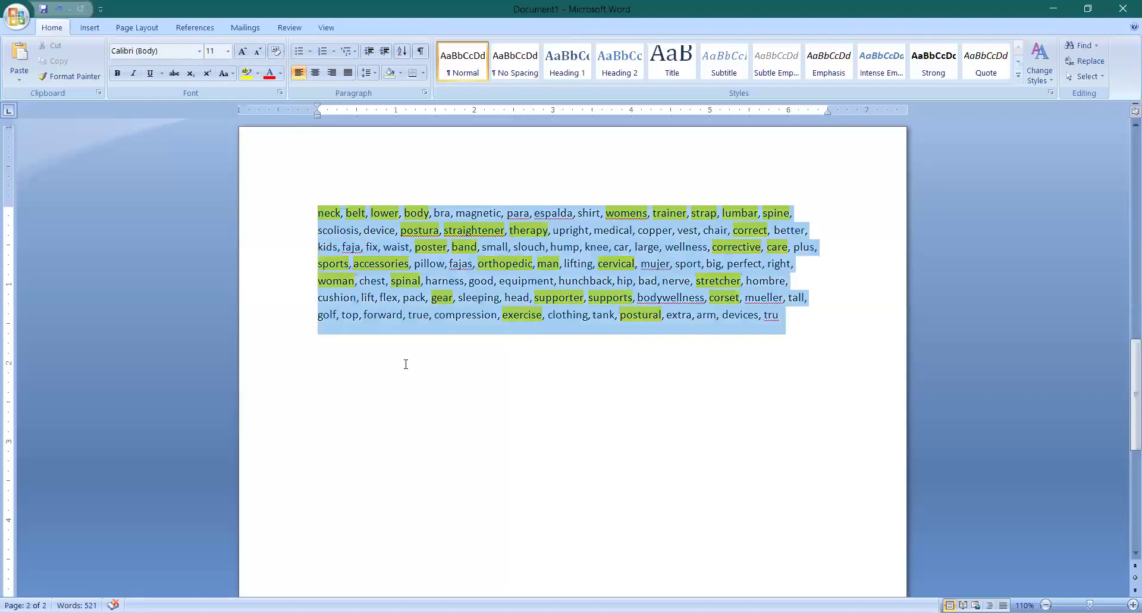
click(335, 389)
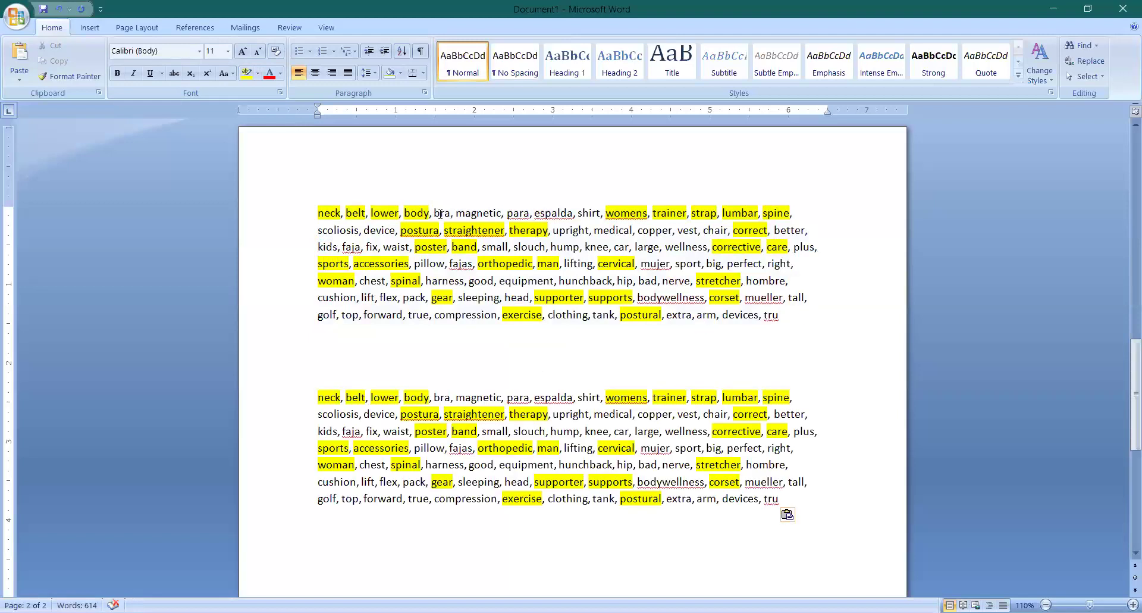
Step: Delete the unhighlighted words from bra to shirt, with their leftover comma and space, in the upper keyword list
drag(435, 212, 597, 213)
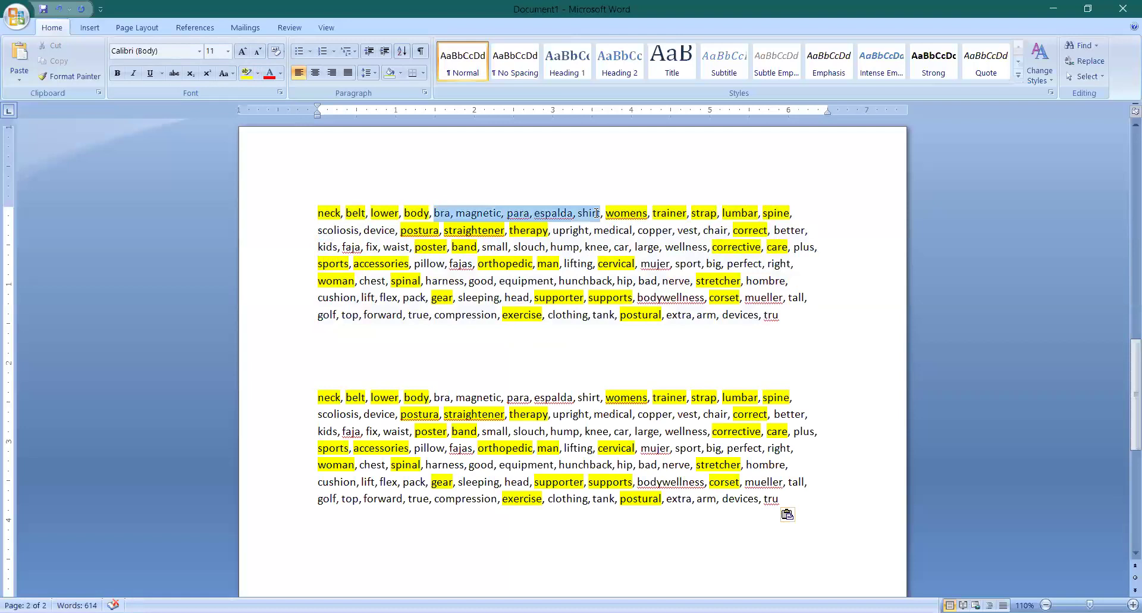
key(Delete)
key(Delete)
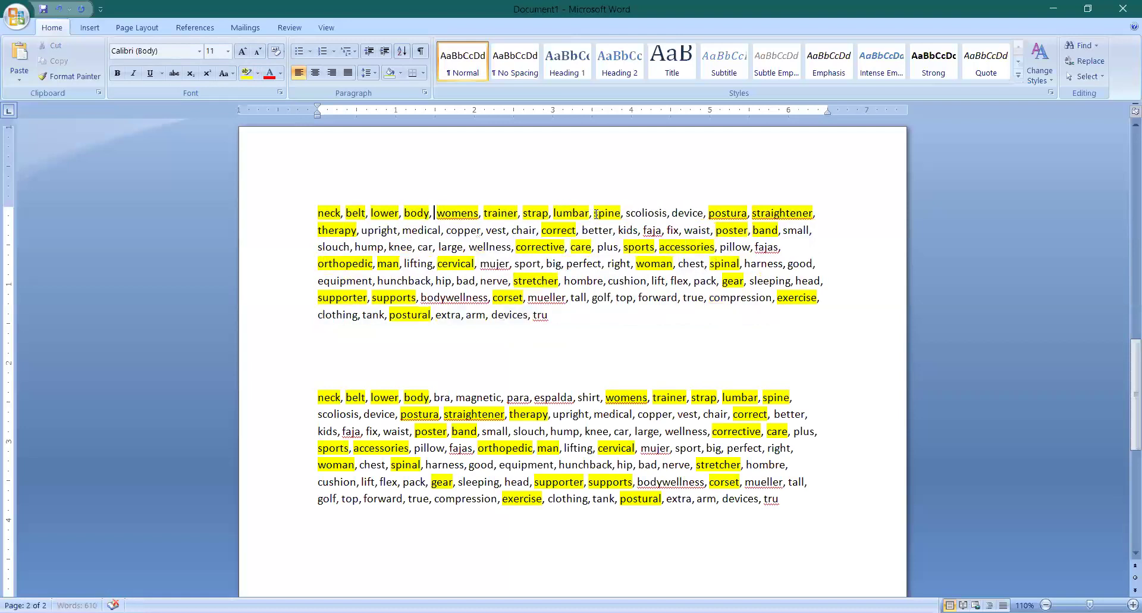
key(Delete)
Step: Delete the unhighlighted words scoliosis and device, and those from upright to chair, in the upper keyword list
drag(624, 212, 700, 211)
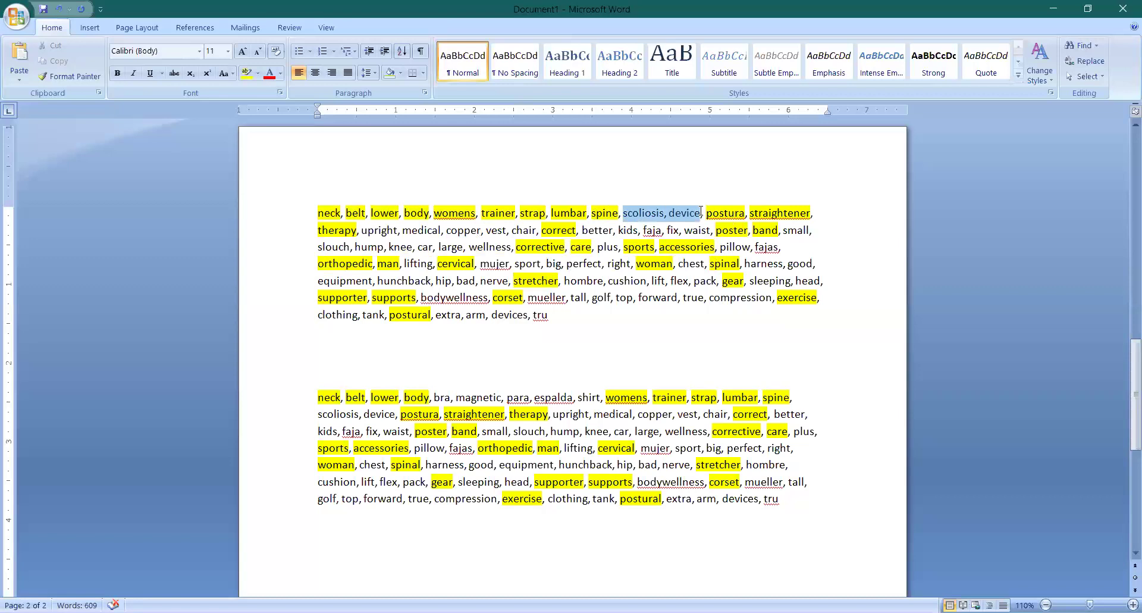
key(Delete)
key(Delete)
key(Delete)
drag(776, 213, 454, 228)
key(Delete)
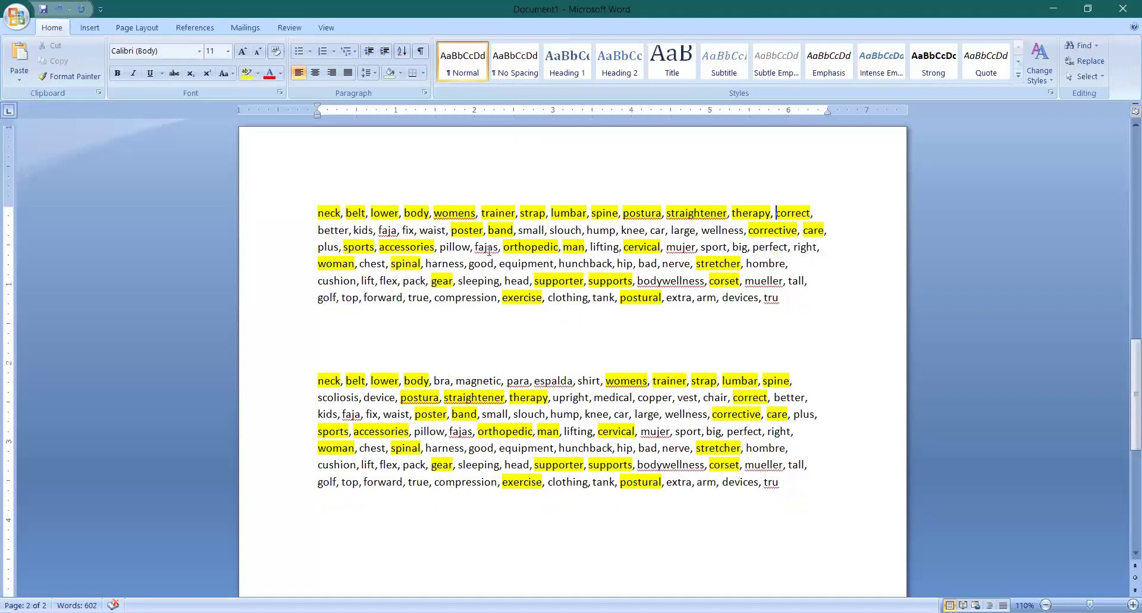
Step: Delete the unhighlighted words from better to waist, from small to wellness, and plus in the upper keyword list
drag(318, 230, 612, 232)
key(Delete)
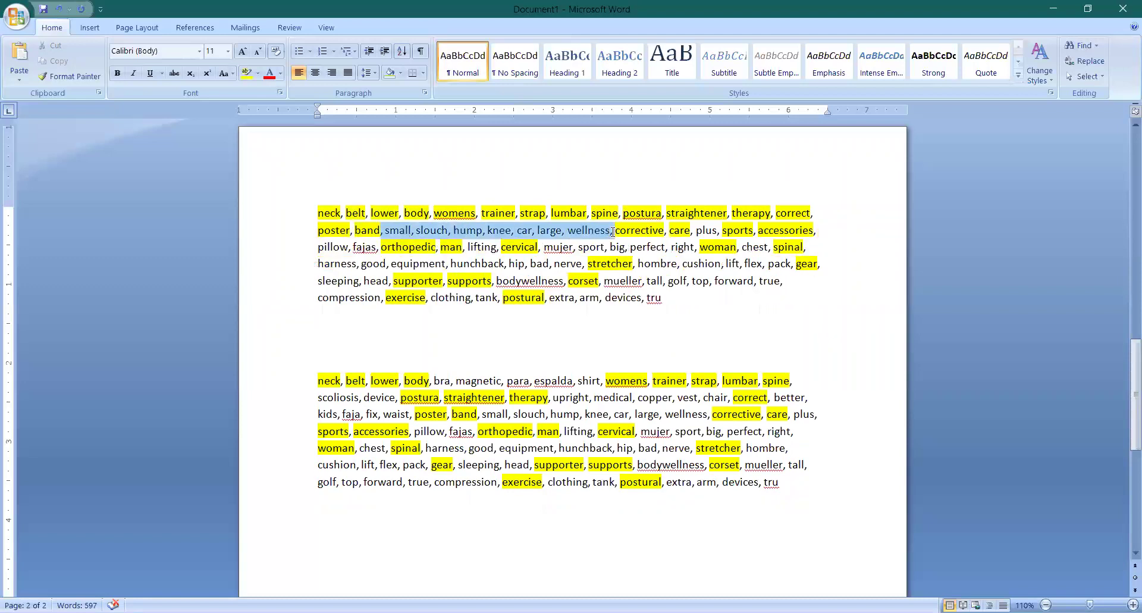
key(Delete)
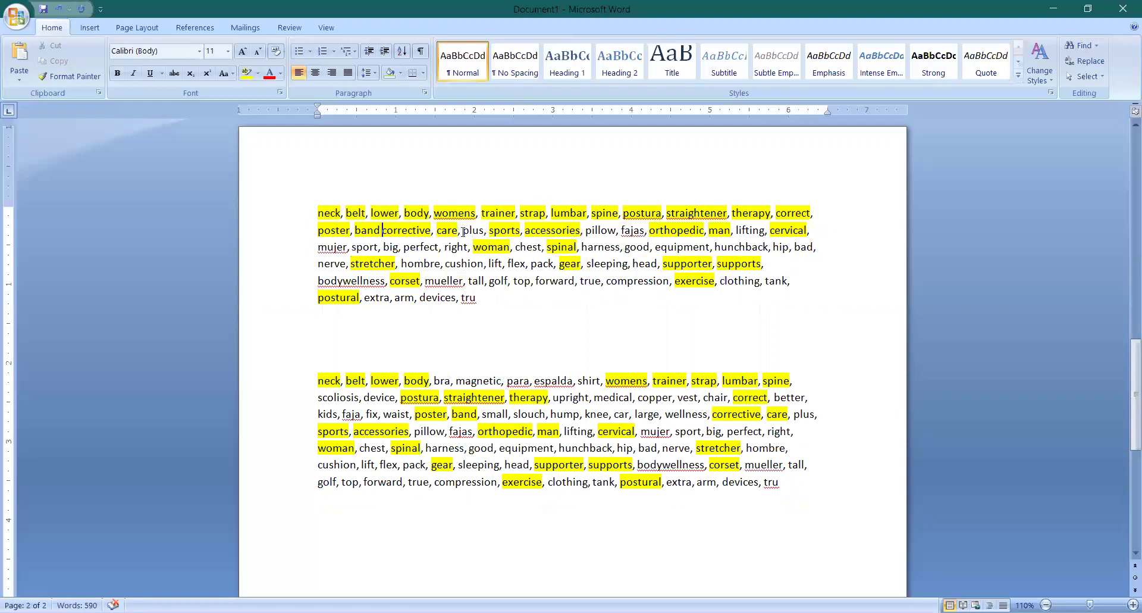
drag(457, 232, 488, 230)
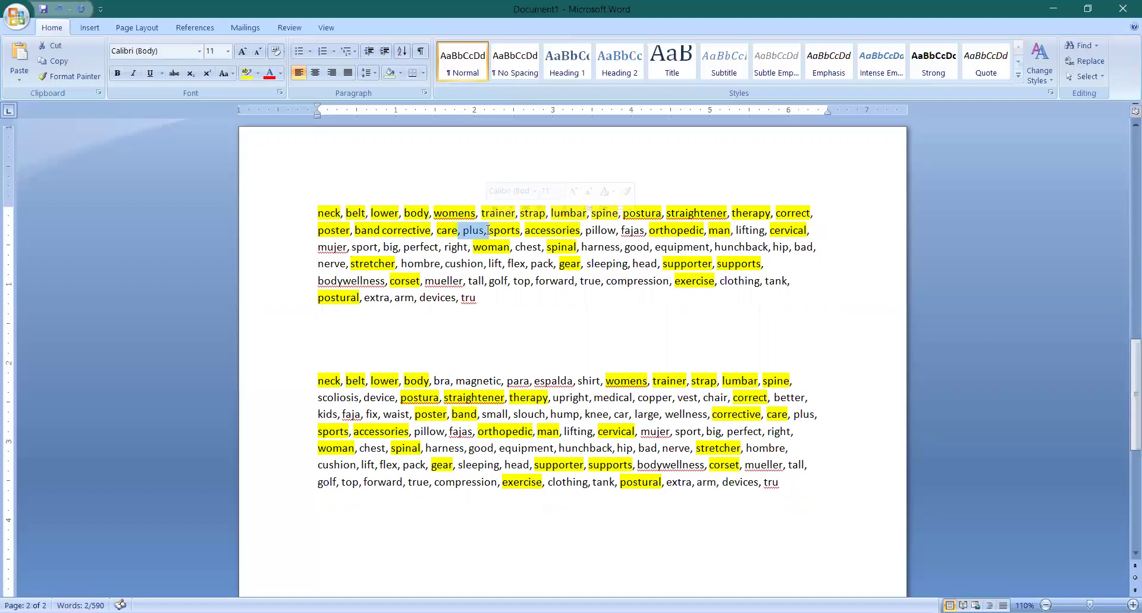
key(Delete)
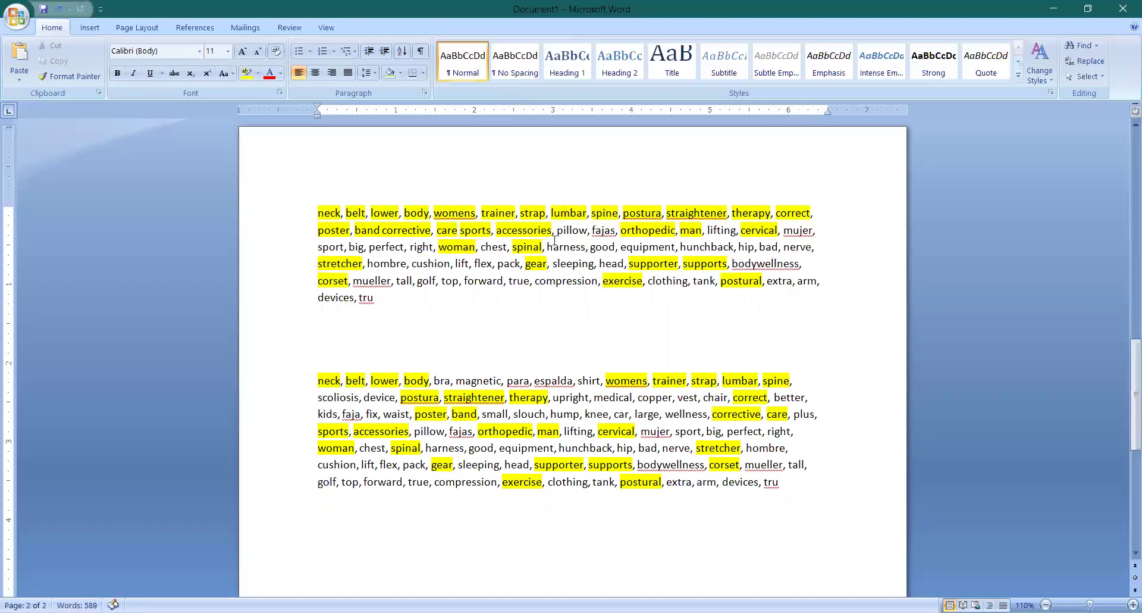
Step: Delete the unhighlighted words pillow, fajas and lifting, and those from mujer to right, in the upper keyword list
drag(557, 230, 608, 230)
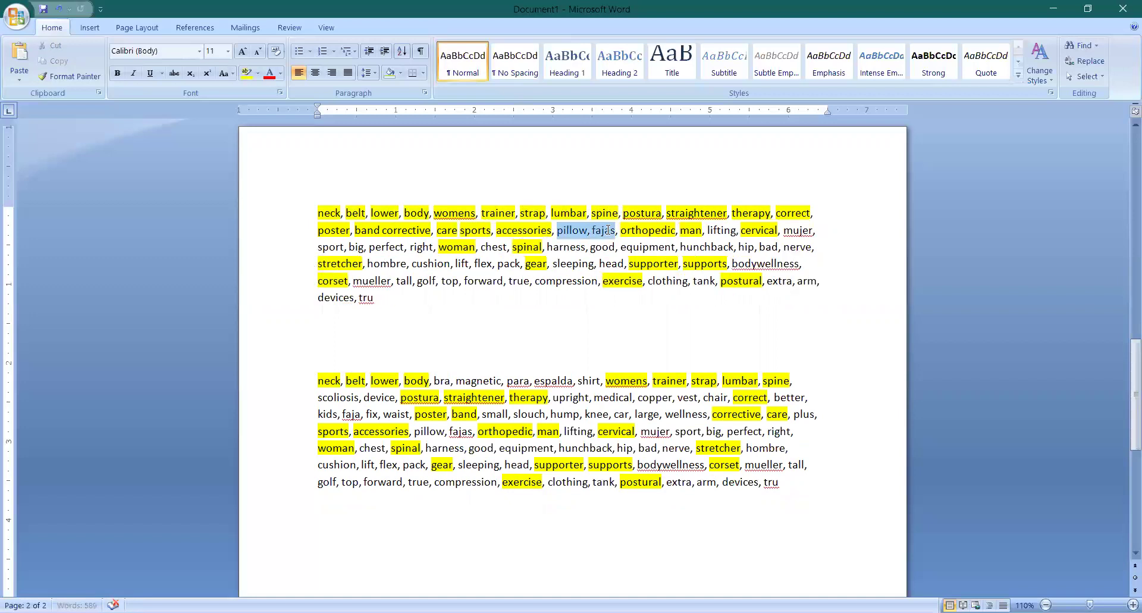
key(Delete)
double_click(655, 230)
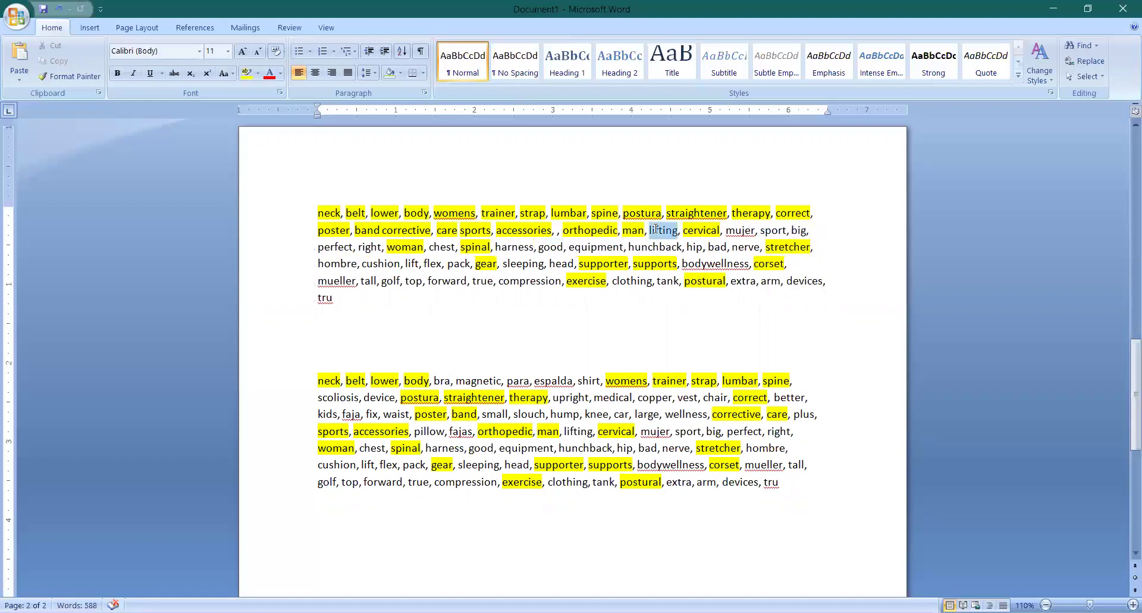
key(Delete)
drag(697, 230, 338, 250)
key(Delete)
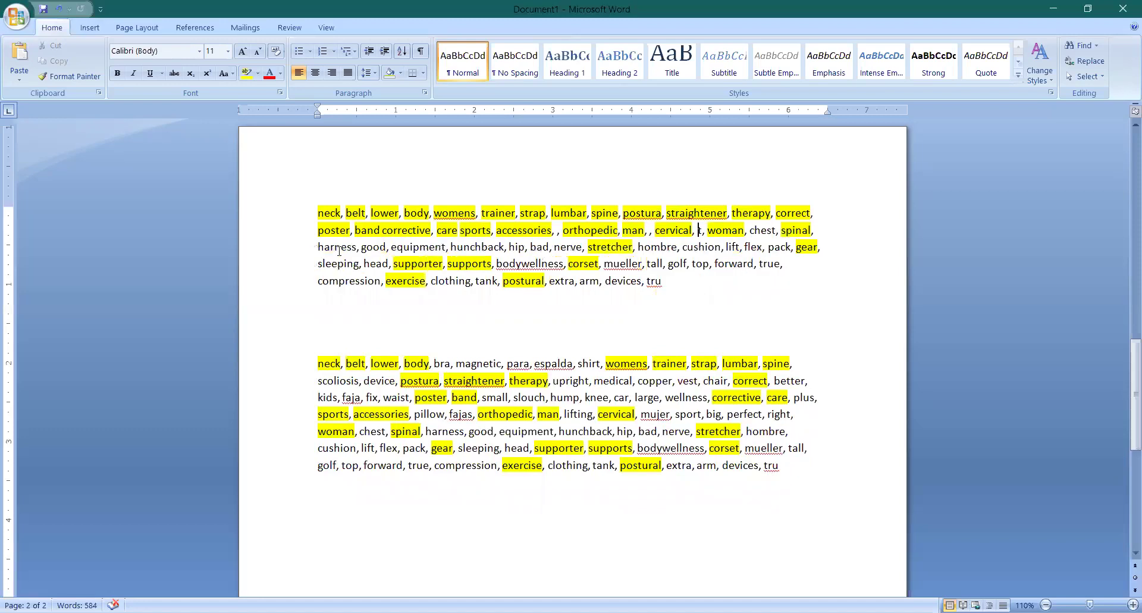
key(Delete)
key(Delete)
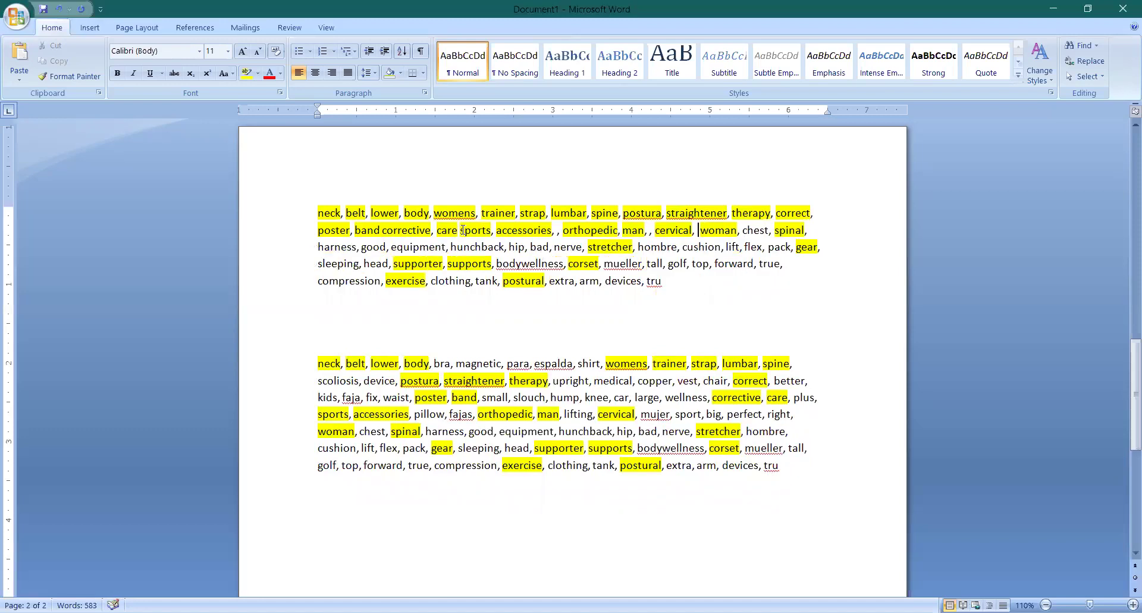
key(Delete)
Step: Delete the unhighlighted words chest, harness to nerve, and hombre to pack in the upper keyword list
double_click(753, 231)
key(Delete)
key(Delete)
drag(778, 230, 541, 244)
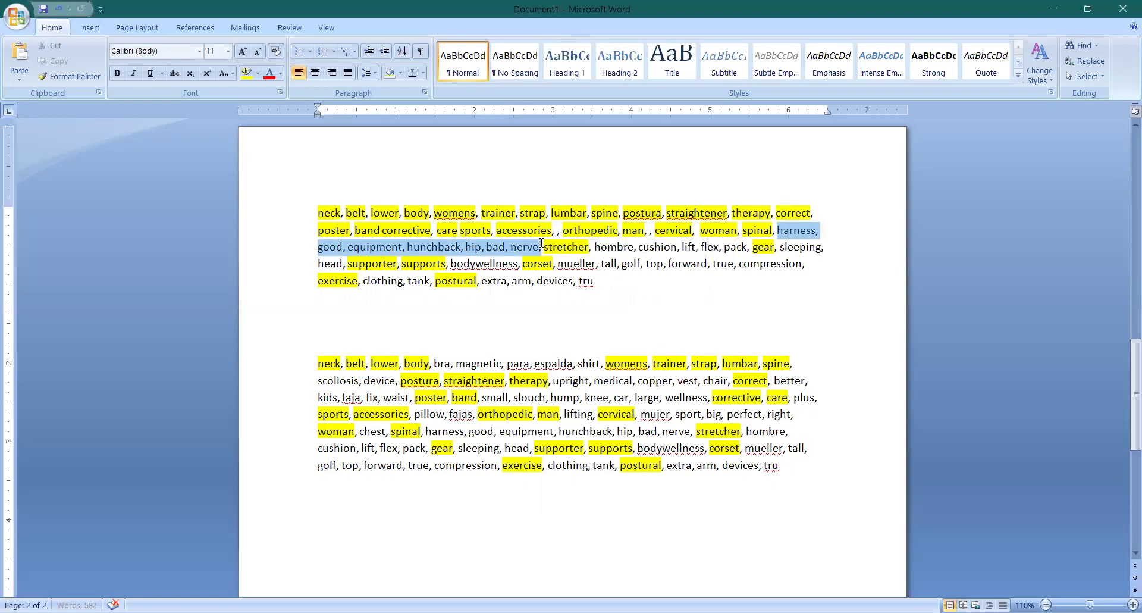
key(Delete)
drag(319, 248, 474, 250)
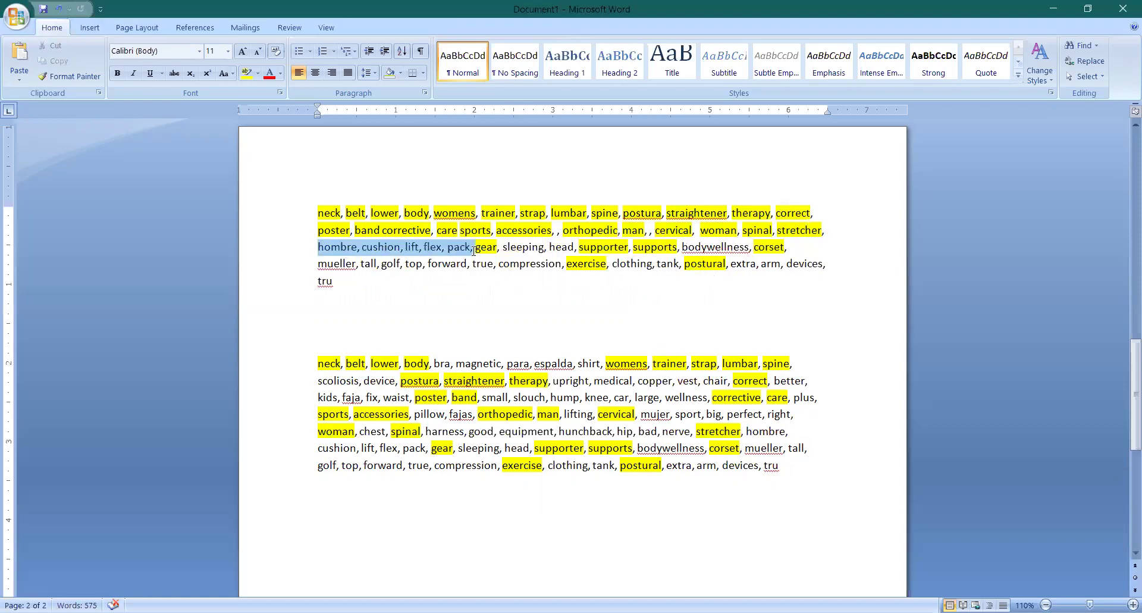
key(Delete)
Step: Delete all remaining unhighlighted words after gear, from sleeping to tru, keeping the highlighted words in the upper keyword list
drag(340, 247, 730, 248)
key(Delete)
key(Delete)
key(Delete)
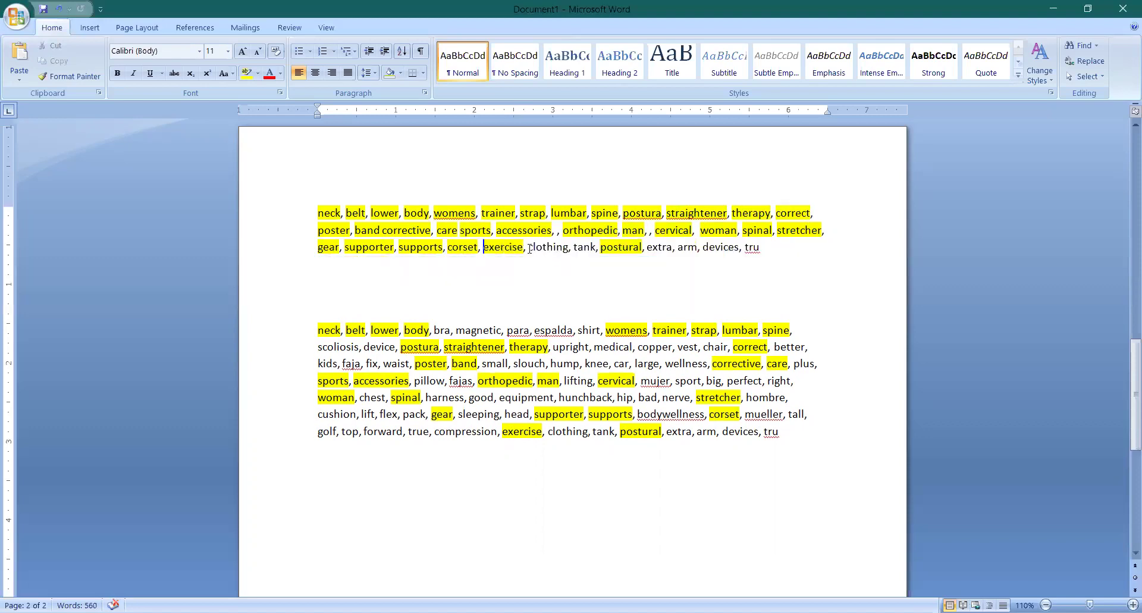
drag(525, 246, 699, 248)
key(Delete)
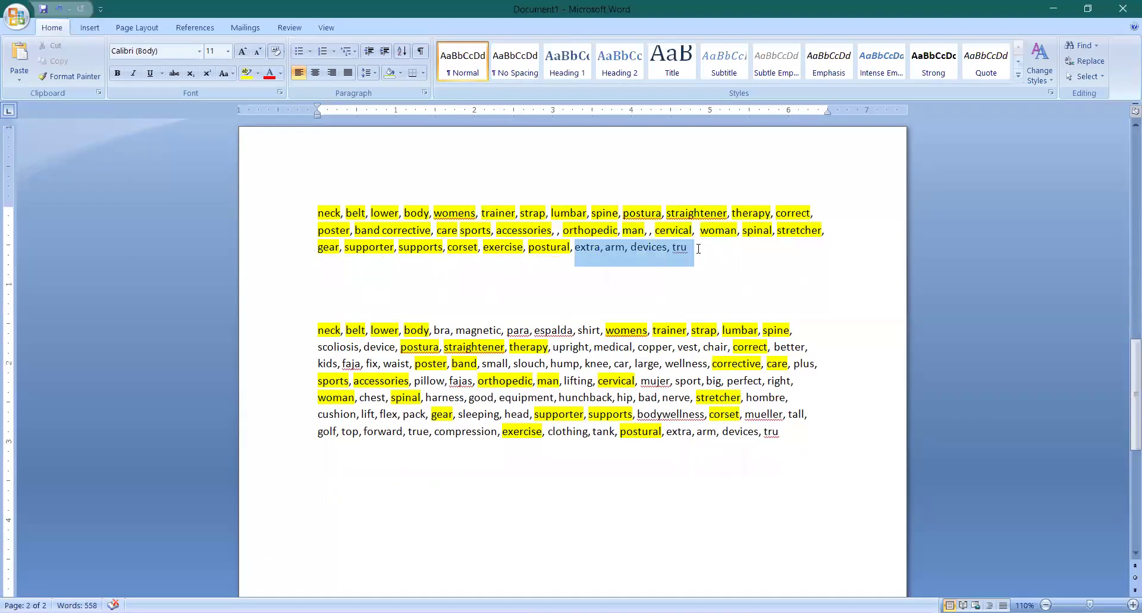
key(Delete)
Step: Delete the whole duplicate keyword list below the cleaned-up one
click(473, 413)
drag(454, 296, 813, 427)
key(Delete)
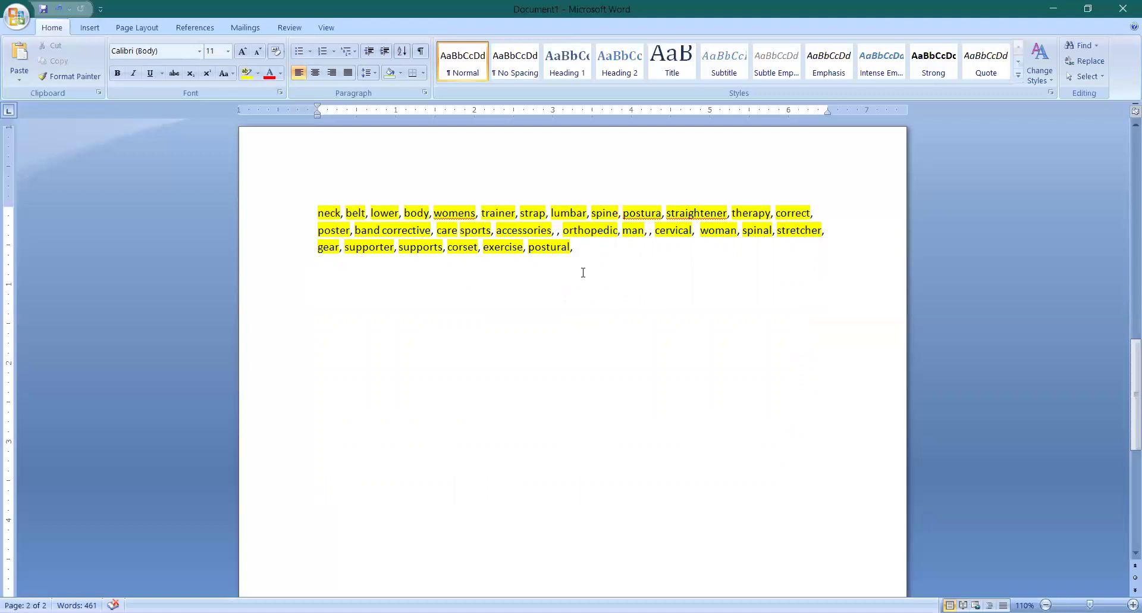
key(BackSpace)
Step: Remove every comma from the remaining keyword list with Find and Replace, leaving the rest of the document unsearched
drag(587, 249, 320, 217)
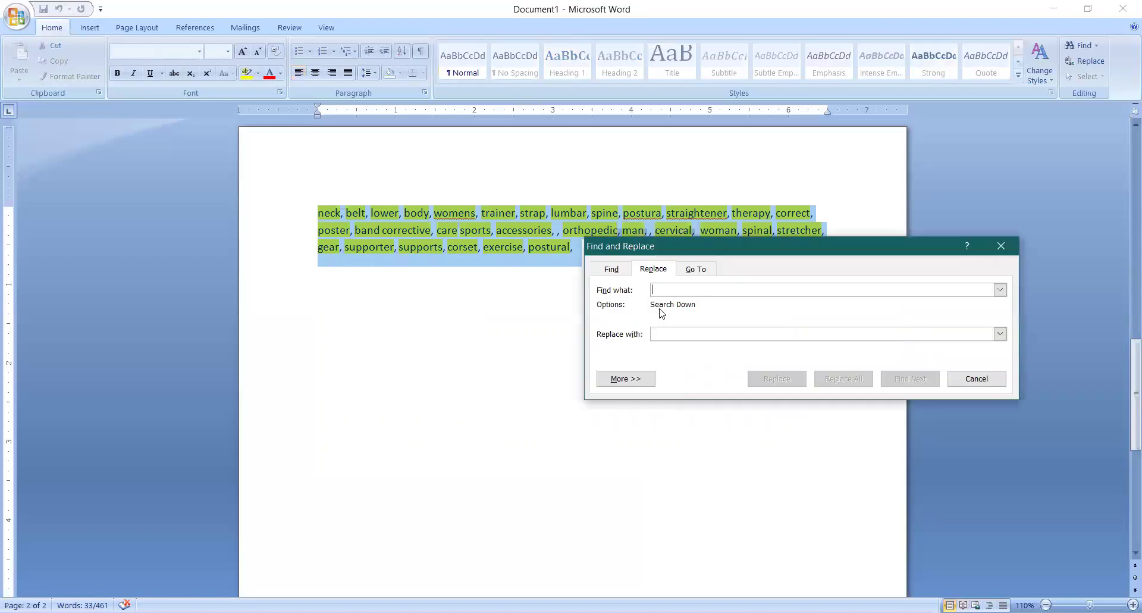
text(,)
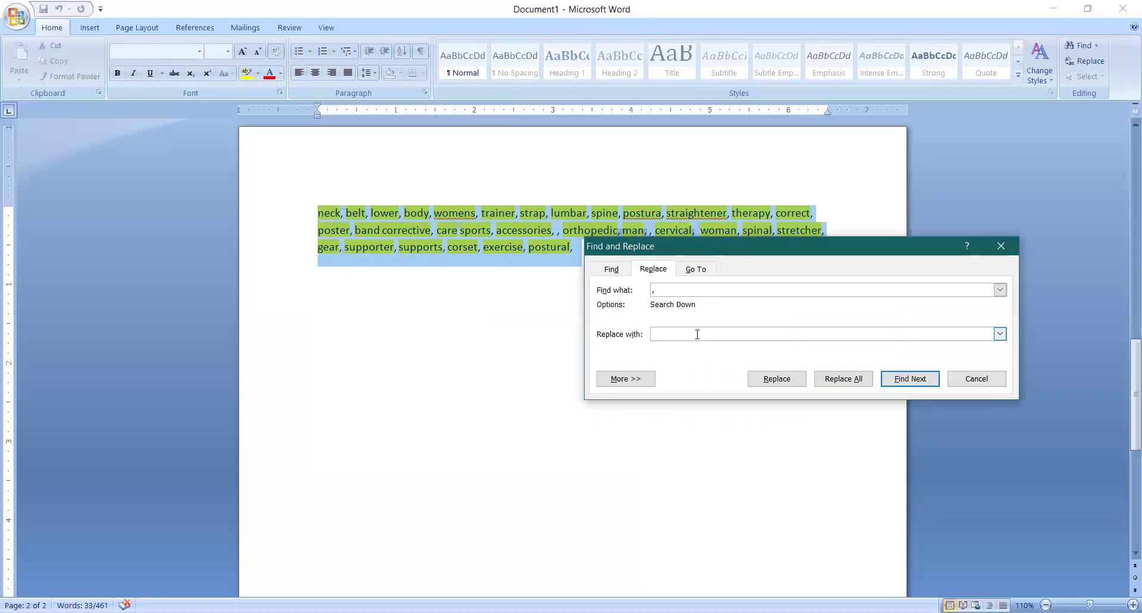
click(655, 332)
click(843, 380)
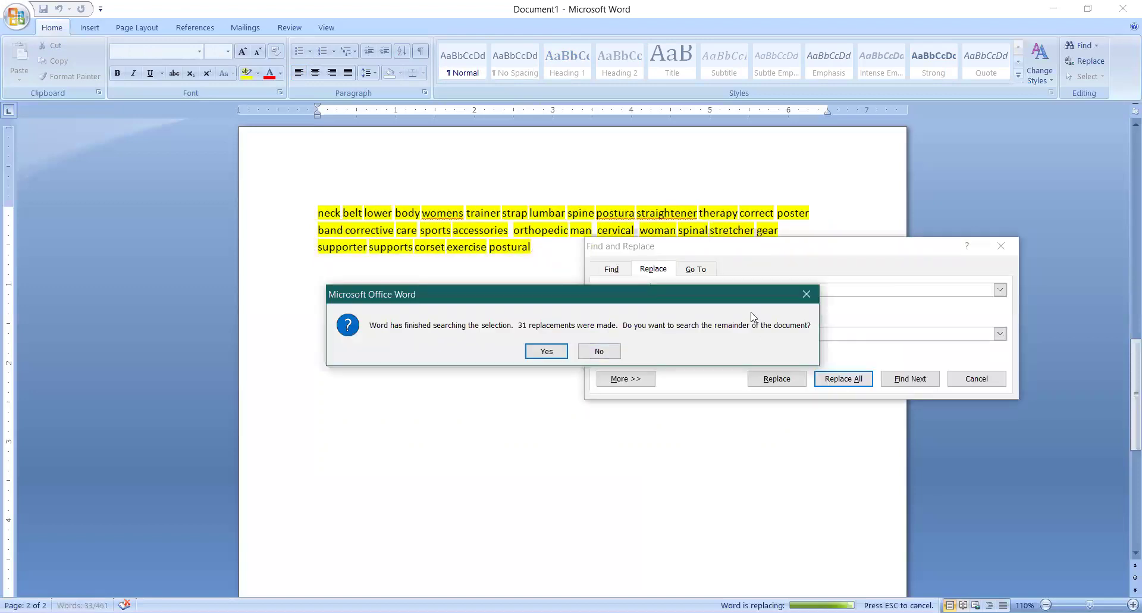
click(806, 297)
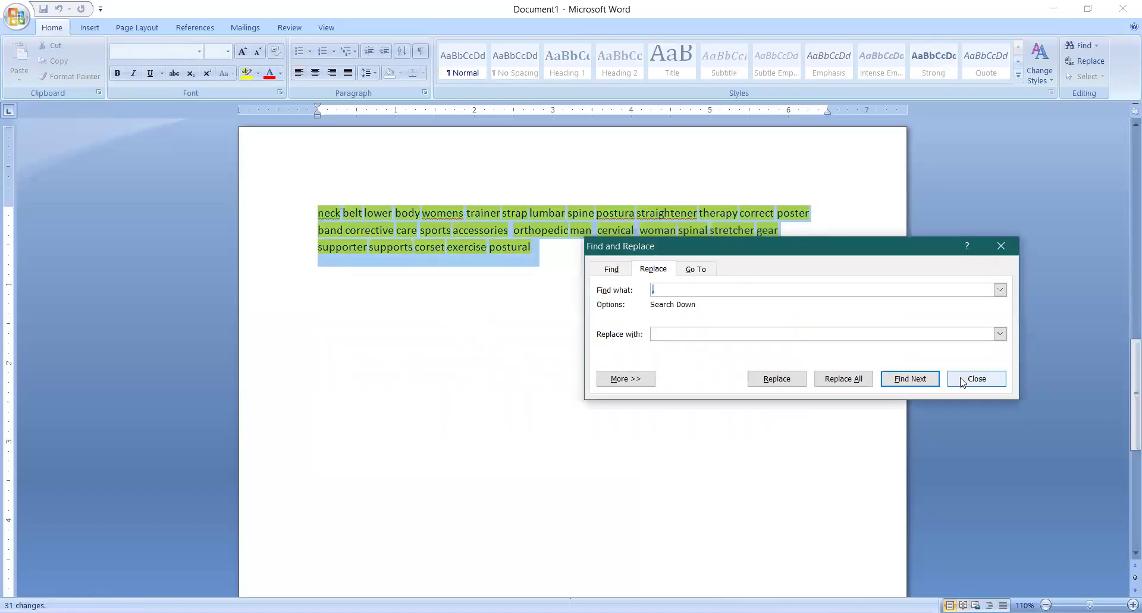
key(Escape)
click(544, 260)
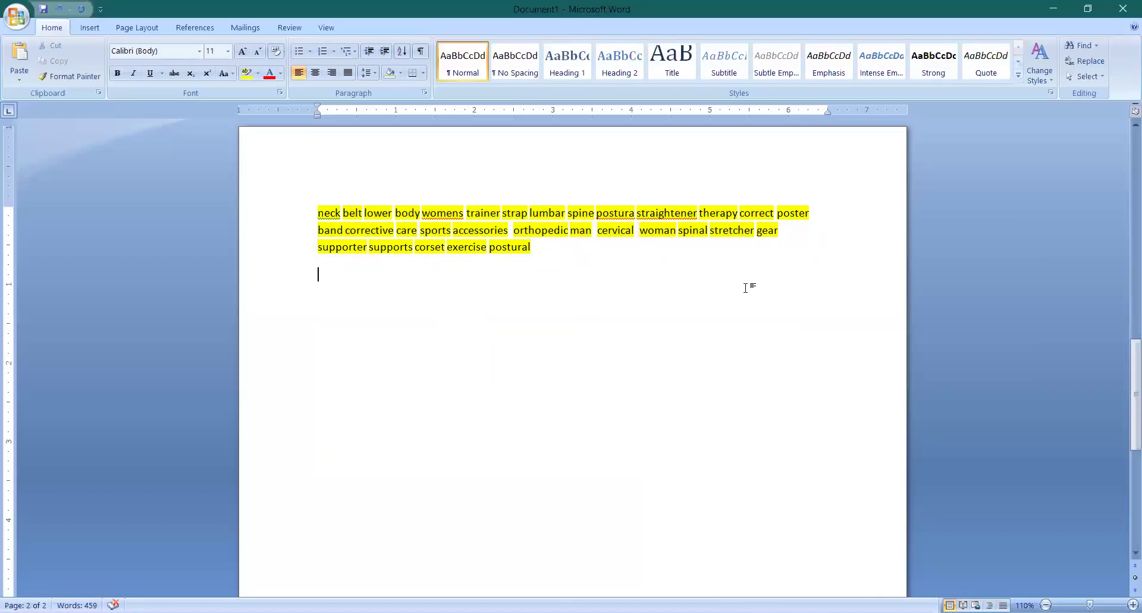
Step: Insert a new line above the keyword list and enter the heading "Search Terms:" on it
key(ctrl+Home)
key(shift+Right)
key(ctrl+a)
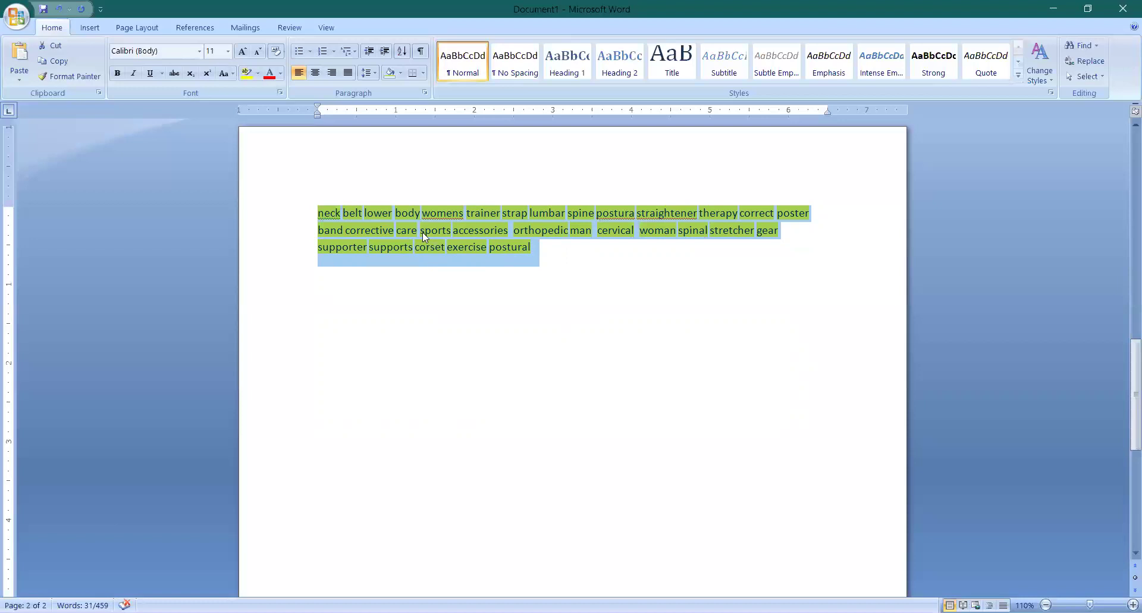
click(319, 219)
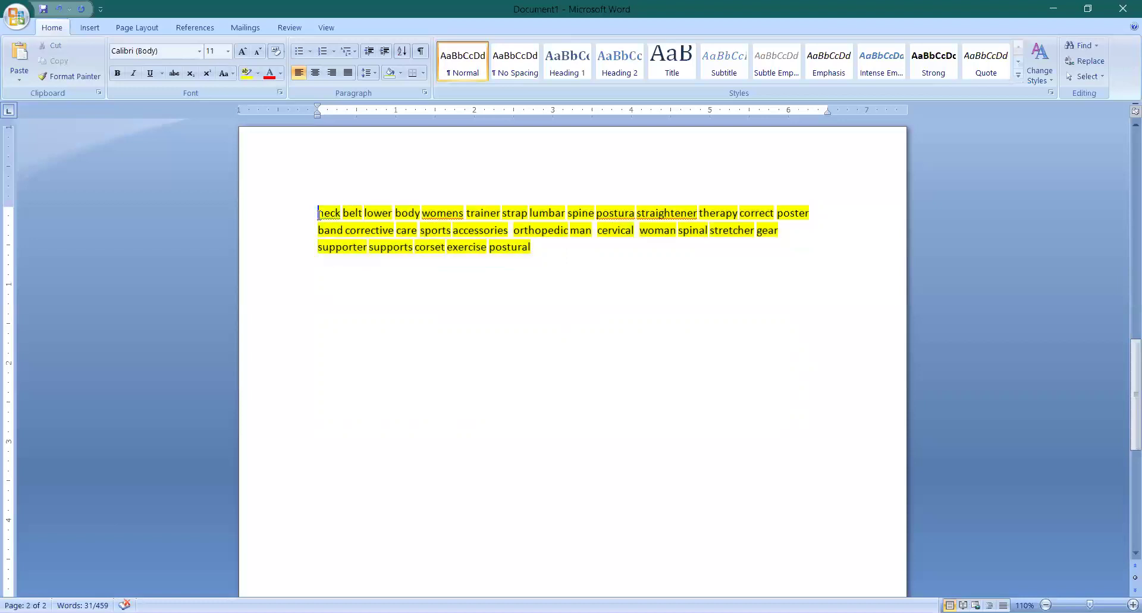
key(Return)
click(326, 215)
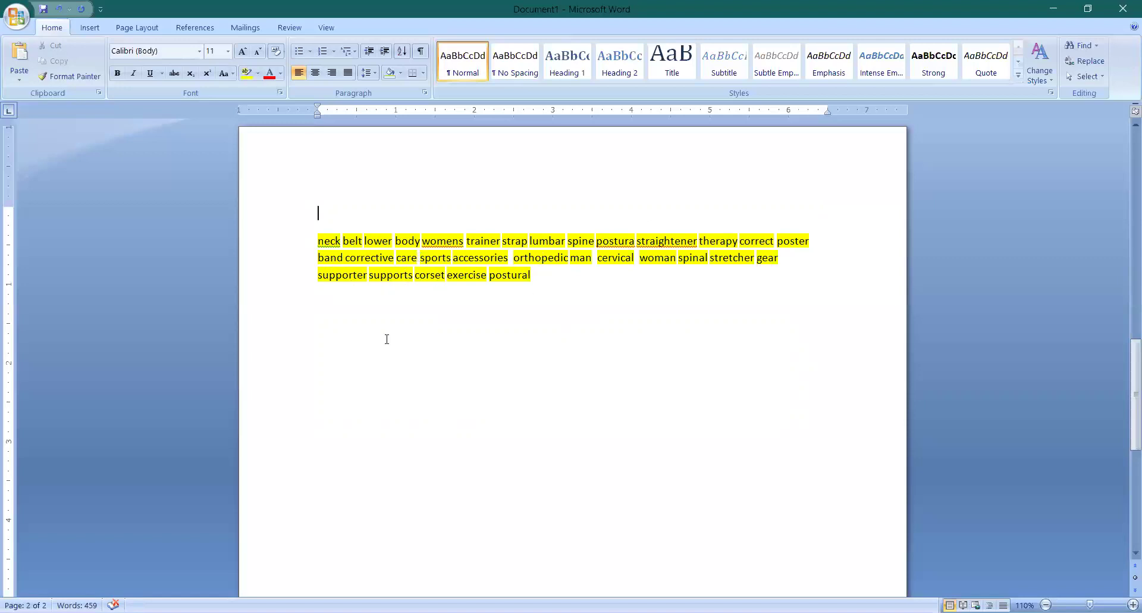
text(Search Terms:)
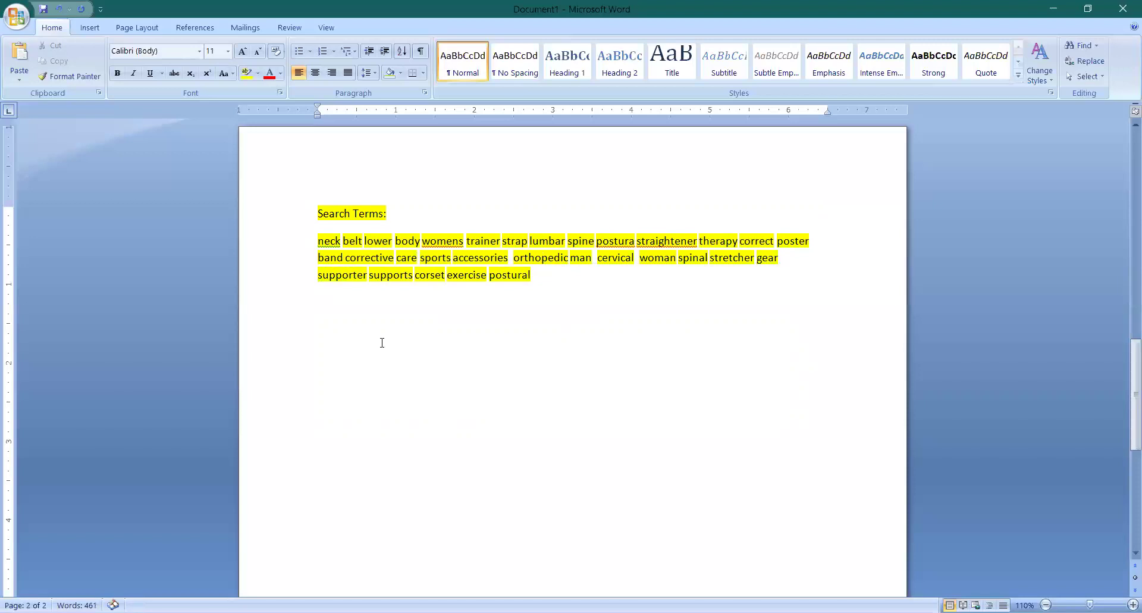
Step: Make the "Search Terms:" heading bold with no highlight color, and dismiss the Save As dialog without saving
click(306, 215)
click(117, 73)
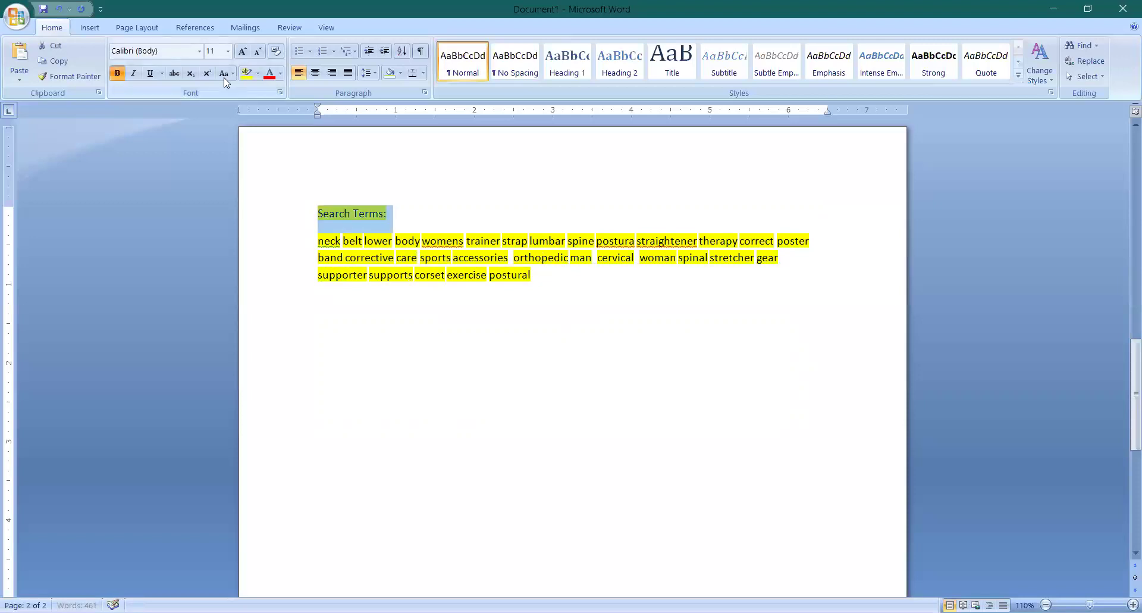
click(258, 73)
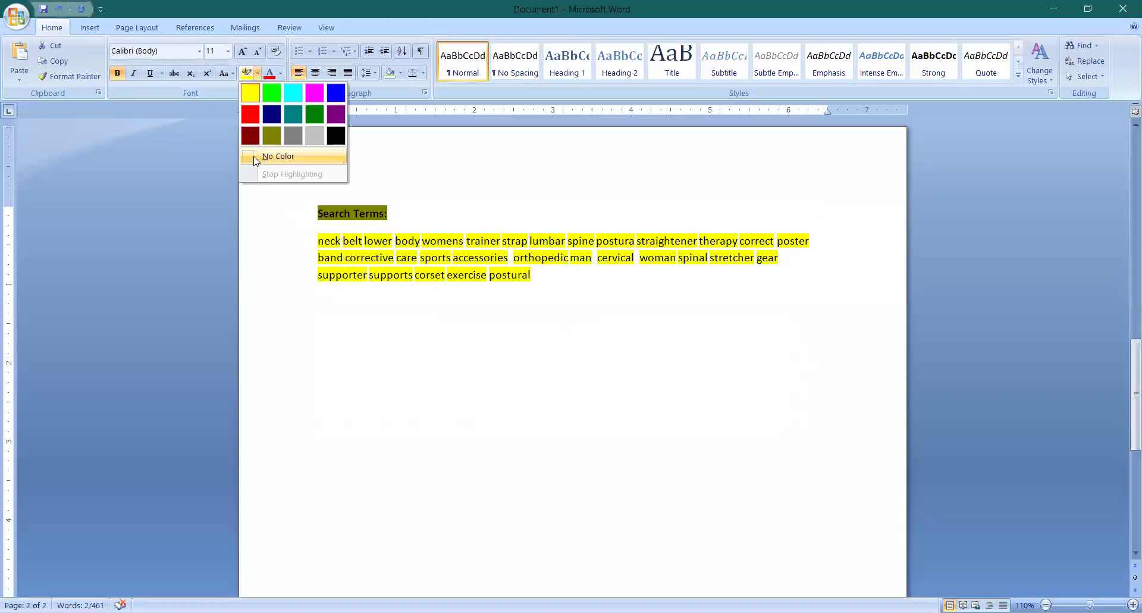
click(251, 157)
click(537, 388)
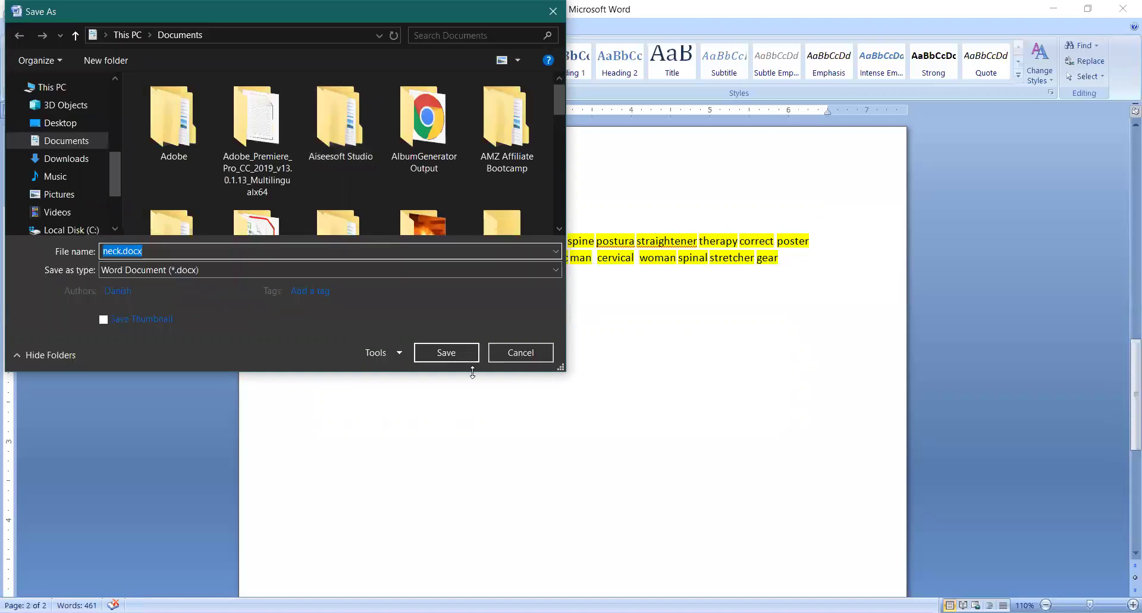
click(531, 353)
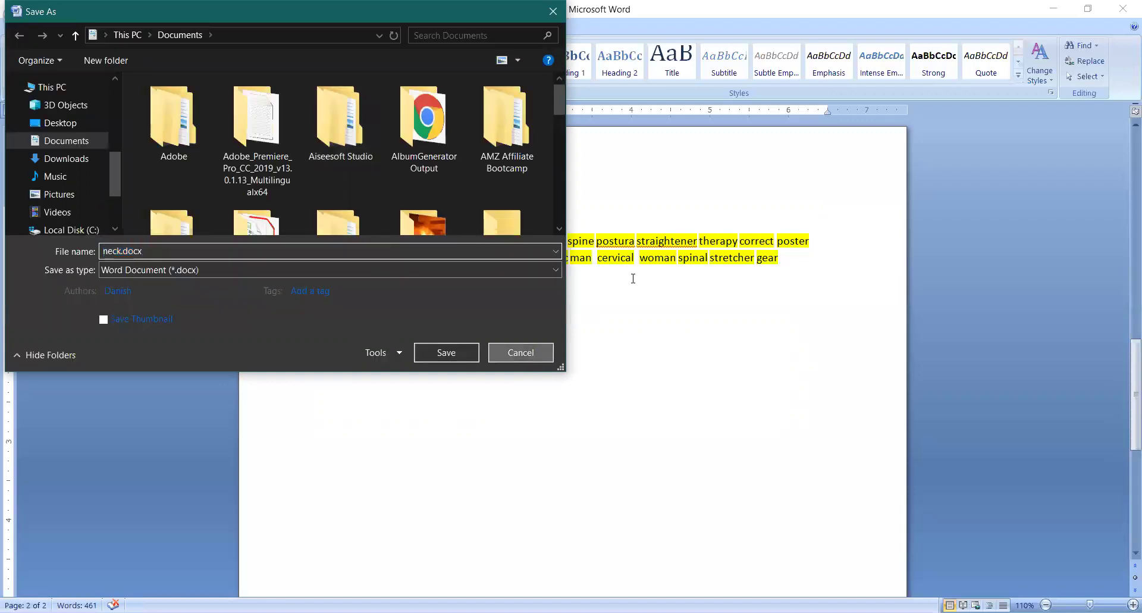